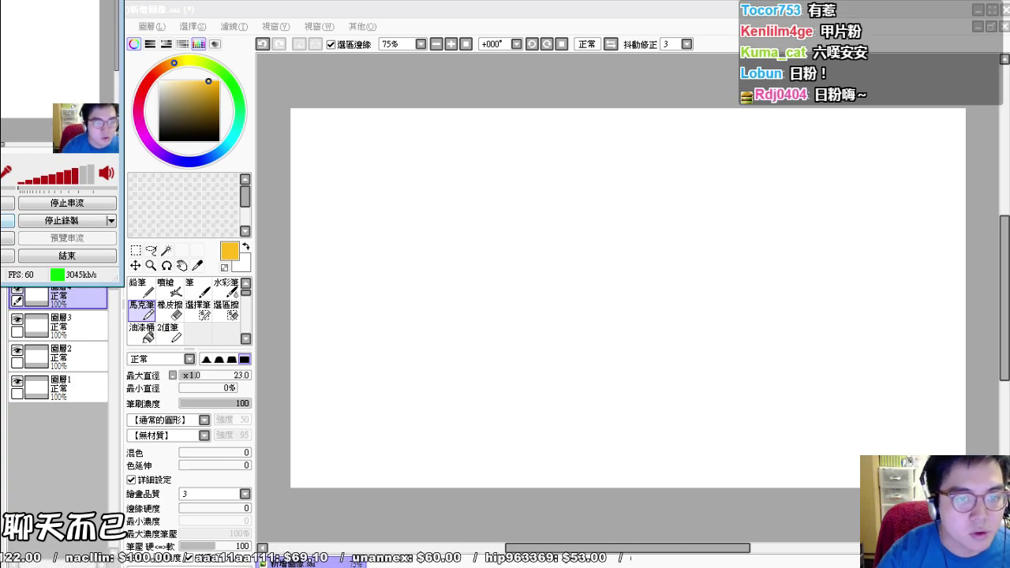
Step: Switch to the file explorer and open the lol folder inside the thumbnail folder
left_click(227, 6)
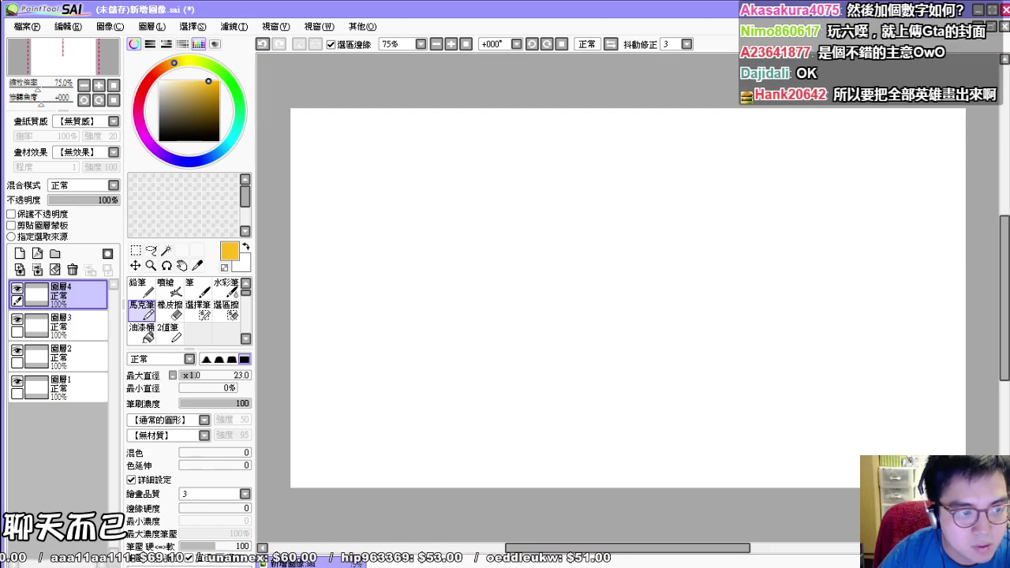
key("alt+Tab")
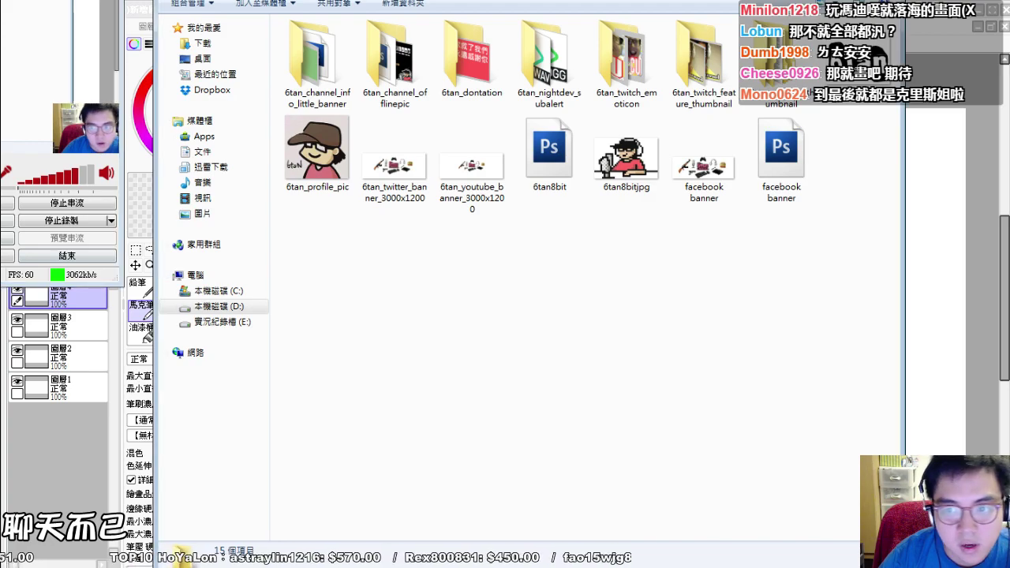
left_click(704, 63)
left_click(780, 63)
double_click(780, 63)
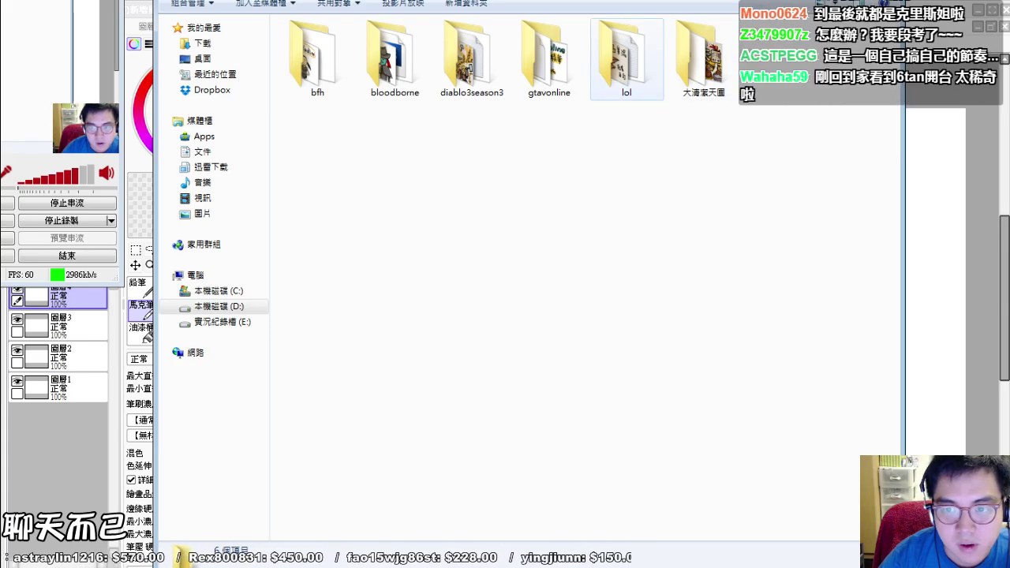
double_click(627, 59)
Step: View the lolmisc image in the picture viewer, reposition the viewer window, and close it
left_click(317, 59)
key("Return")
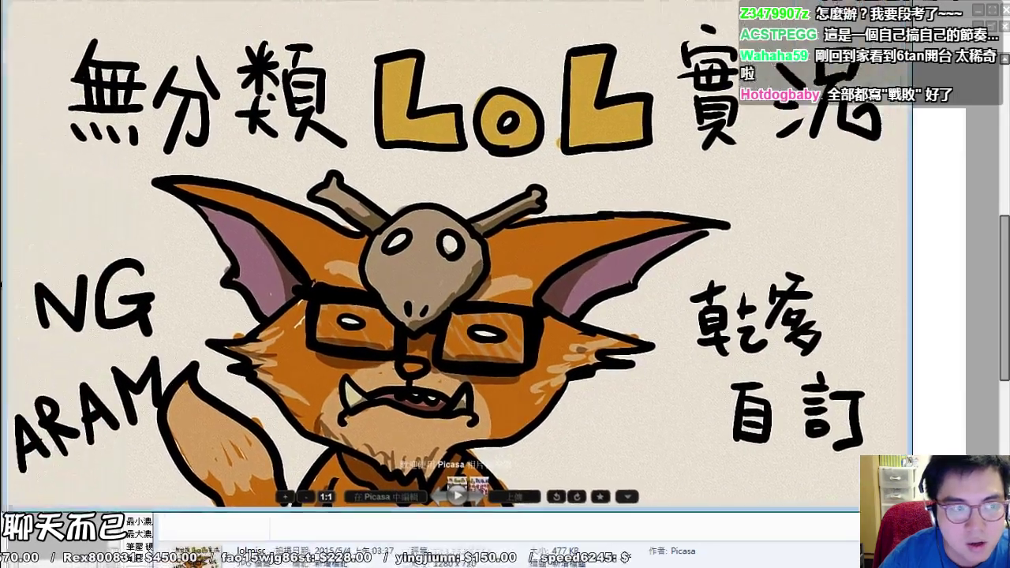
left_click_drag(473, 1, 519, 38)
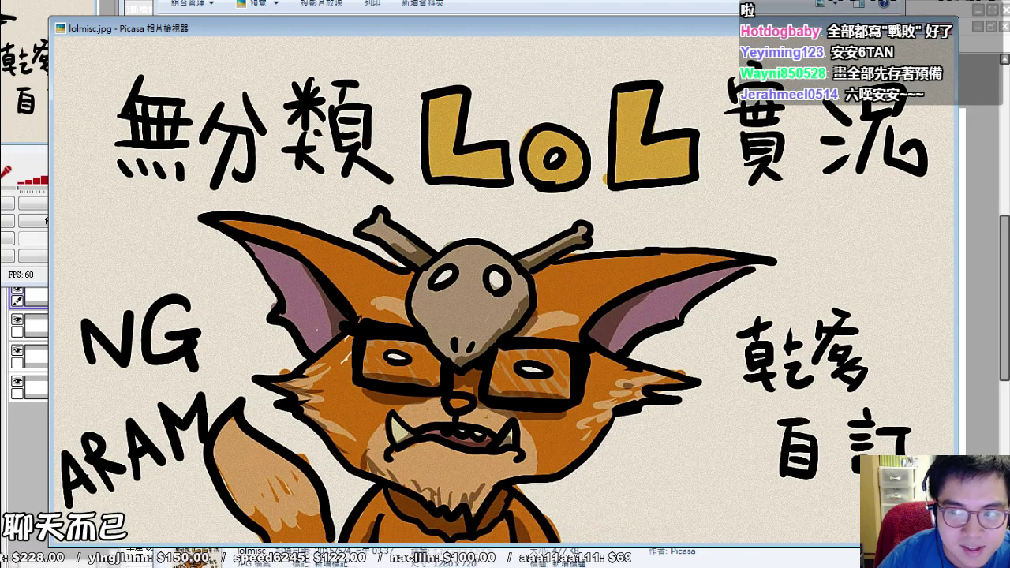
key("Escape")
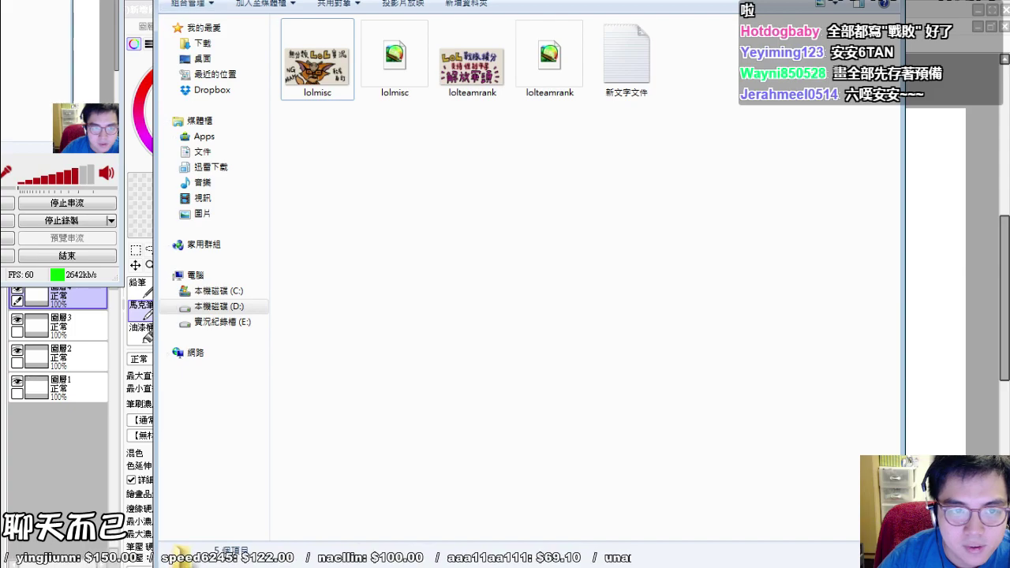
Step: View the lolteamrank image in the lol folder, close it, and return to the parent folder
key("BackSpace")
key("Left")
key("Left")
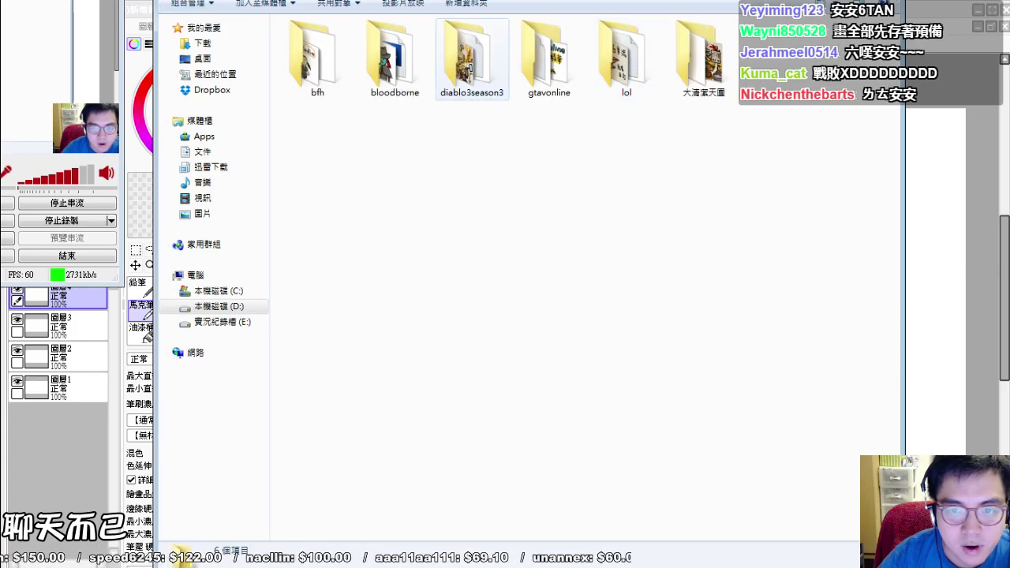
double_click(626, 59)
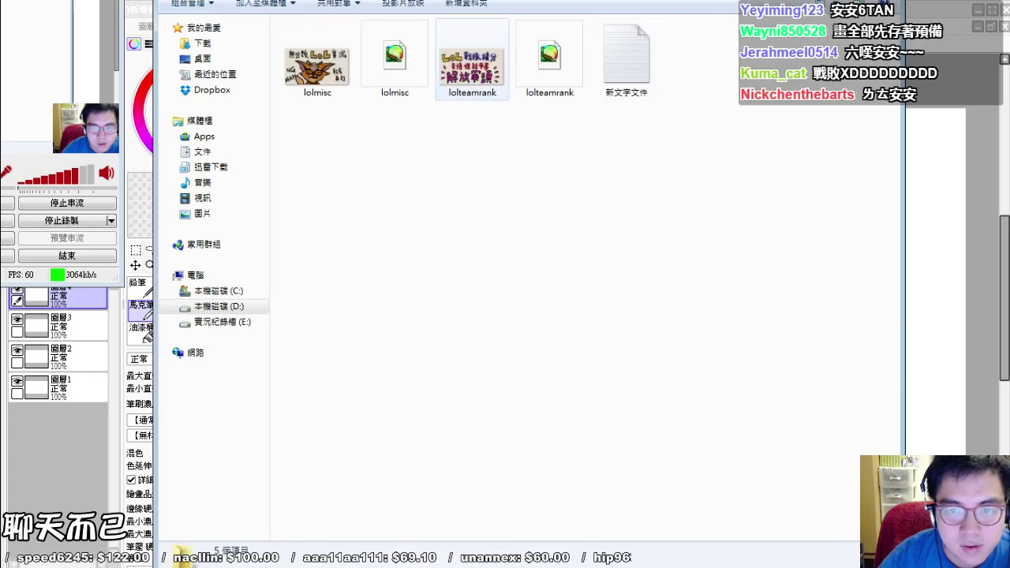
key("Left")
key("Return")
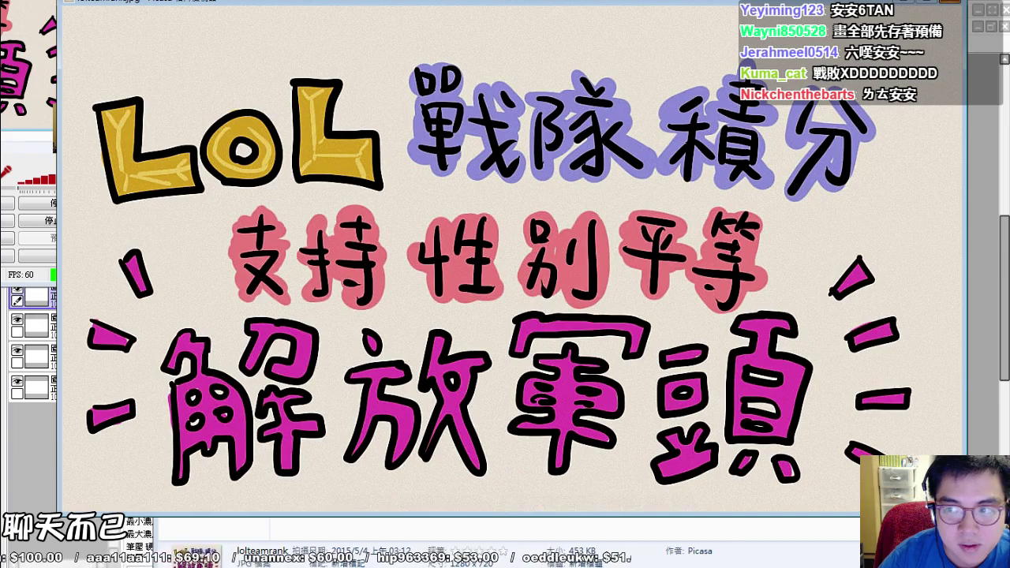
key("Escape")
key("BackSpace")
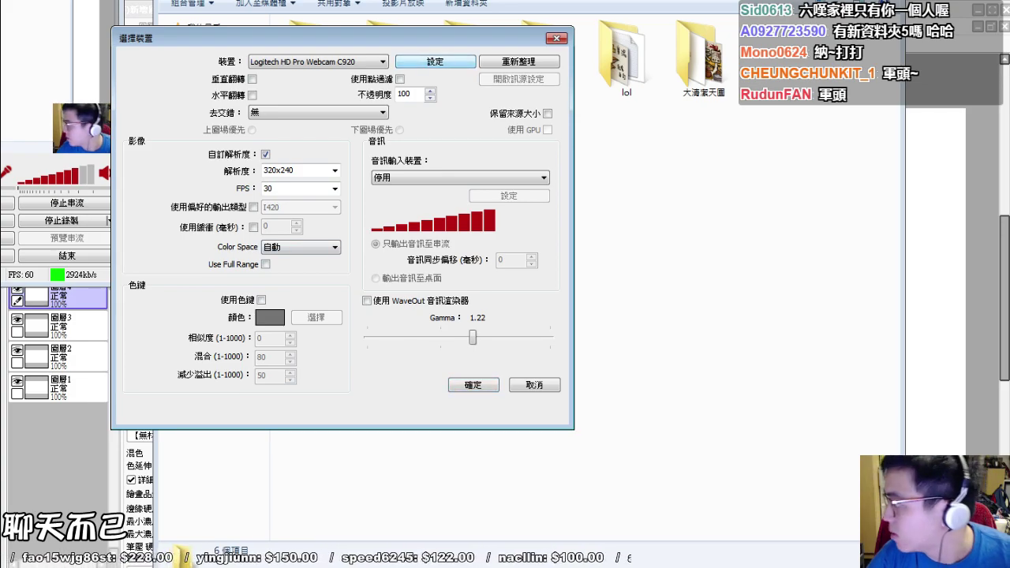
Step: Inspect the advanced image settings of the Logitech HD Pro Webcam C920 and leave its properties without saving
left_click(435, 61)
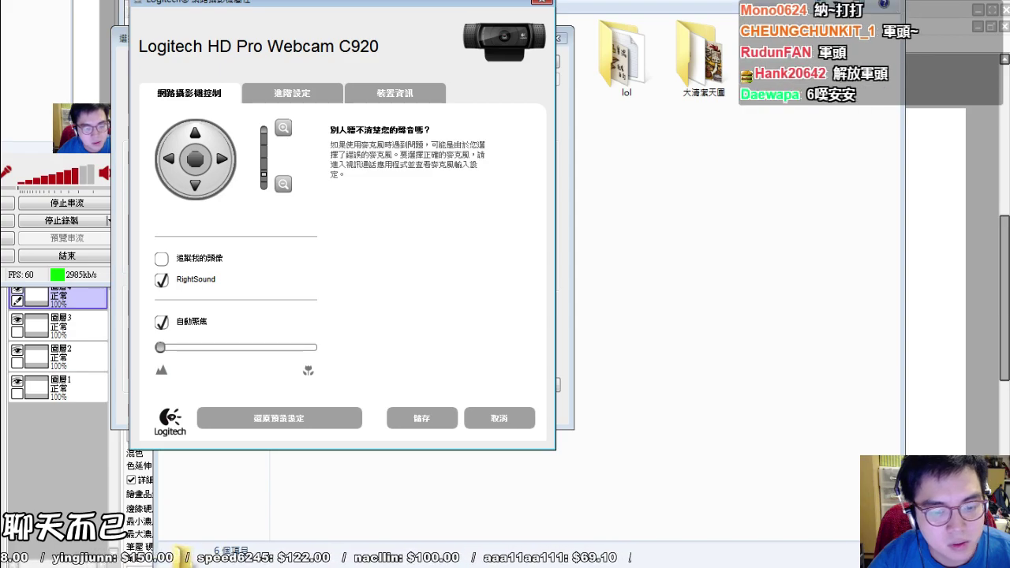
left_click(292, 93)
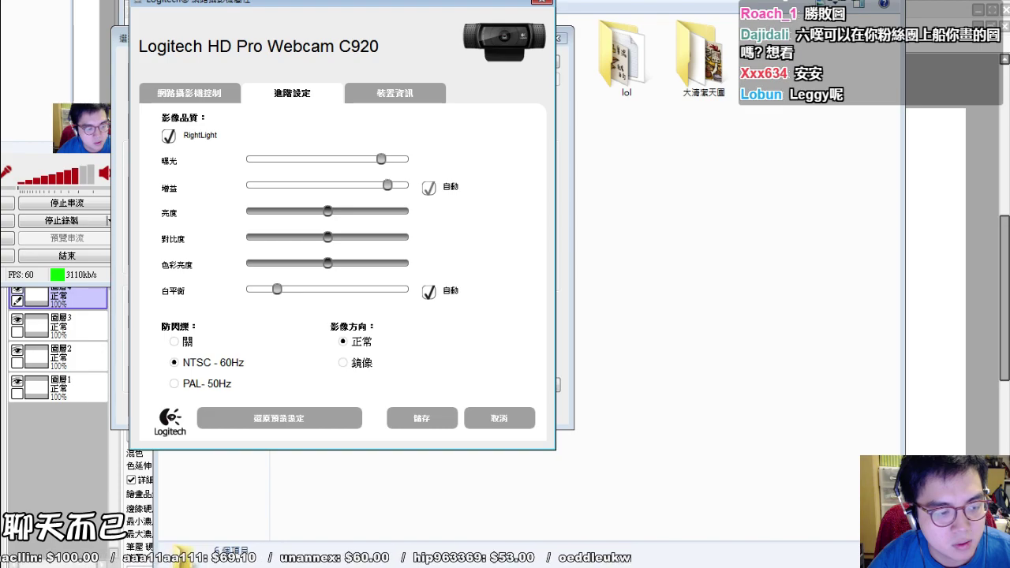
key("Escape")
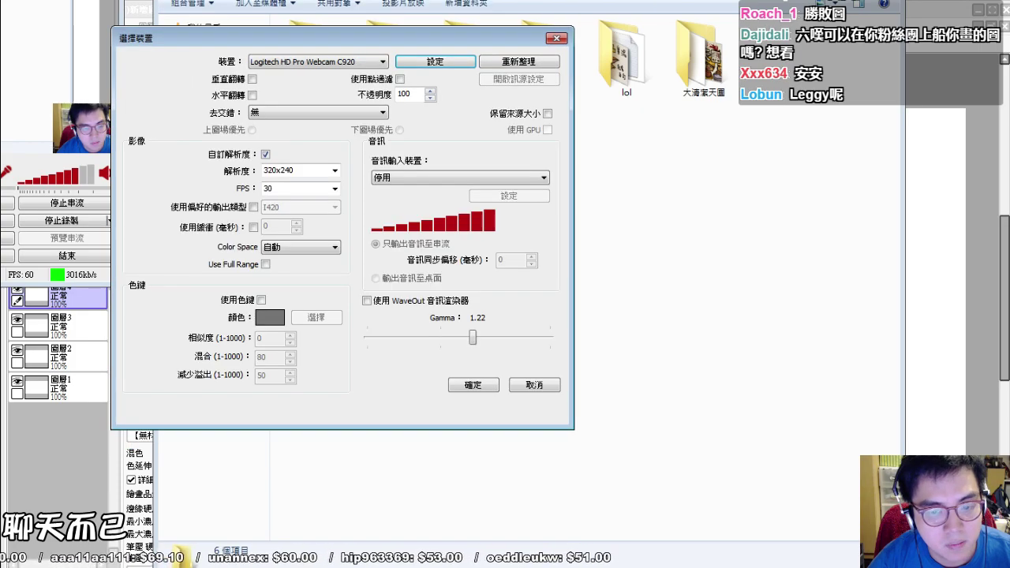
Step: Lower the webcam source's Gamma slightly, accept the device settings, and close the file explorer
left_click_drag(472, 337, 456, 336)
key("Return")
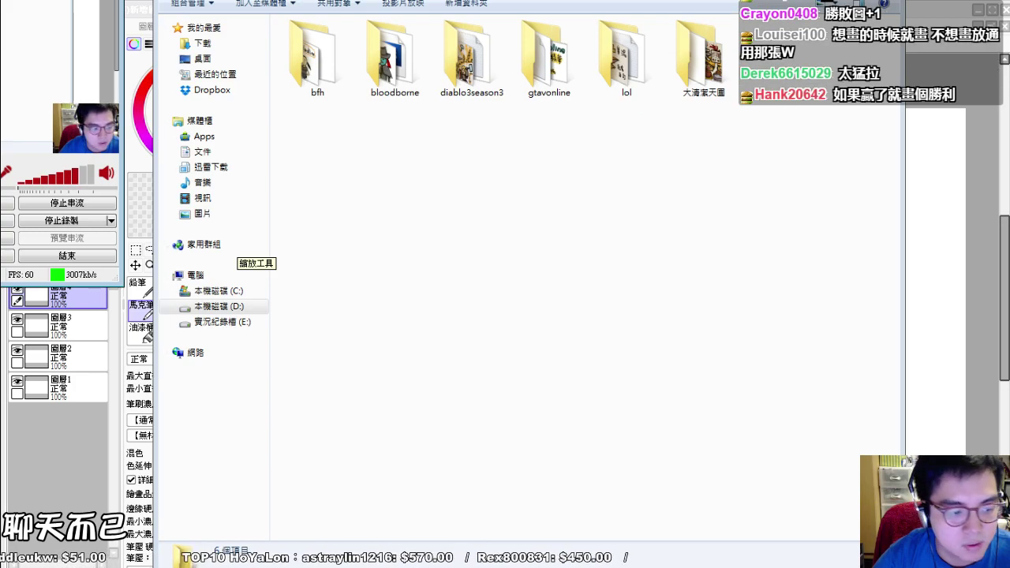
key("alt+F4")
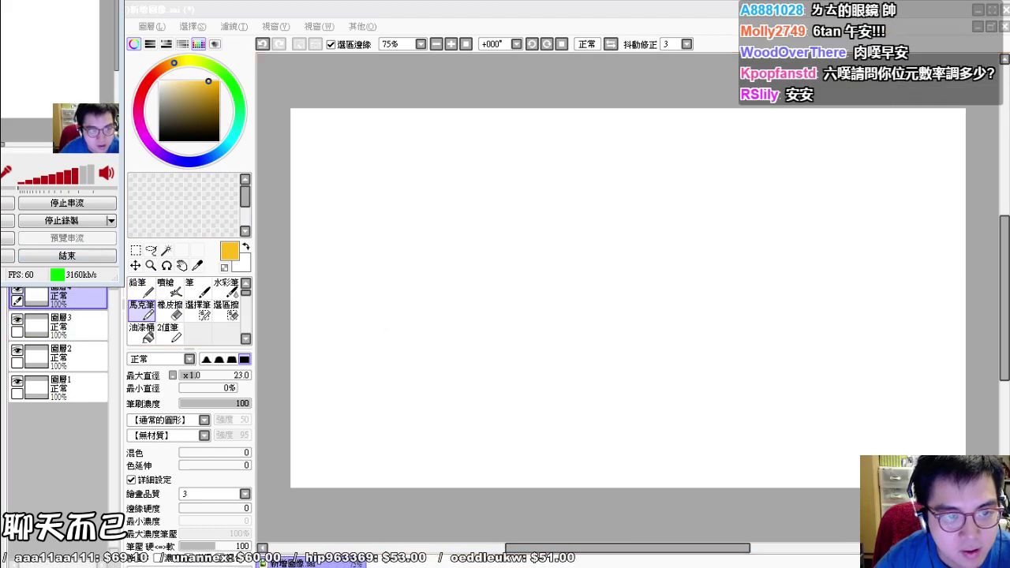
Step: Create a new image from the 512 x 512 size preset with an edited resolution in PaintTool SAI
left_click(27, 26)
left_click(35, 41)
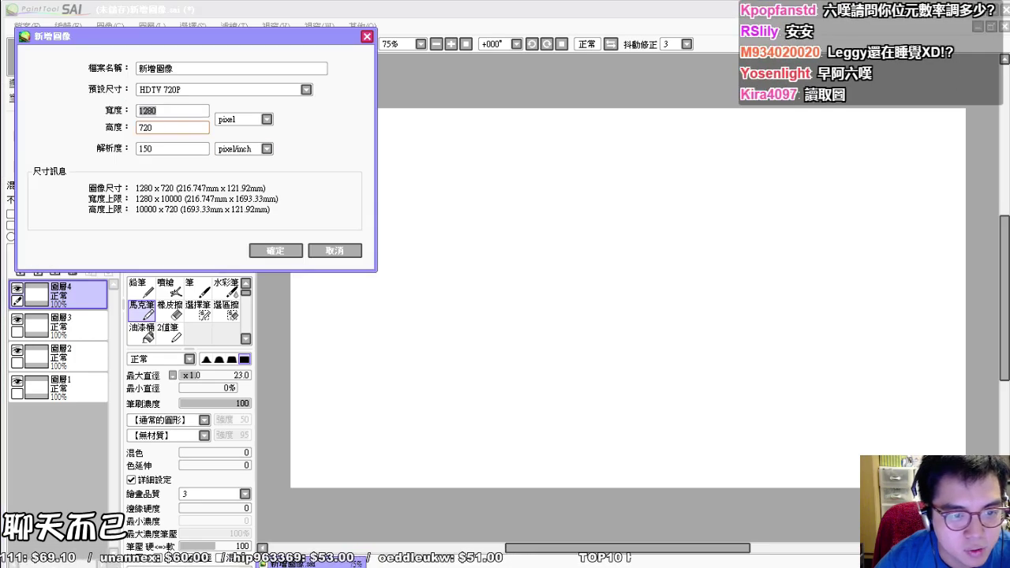
left_click(223, 89)
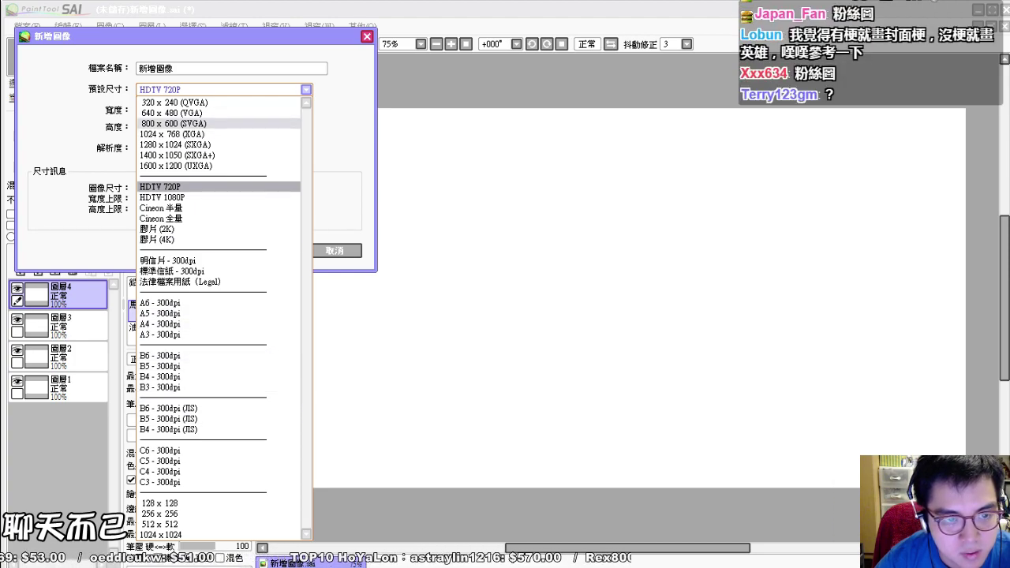
left_click(174, 123)
left_click(306, 90)
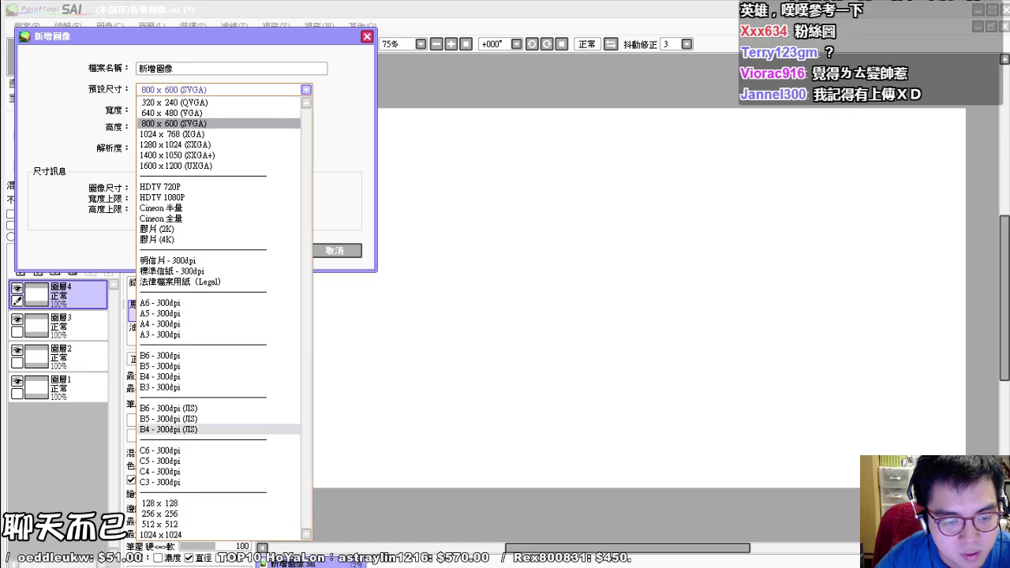
left_click(173, 123)
left_click(221, 89)
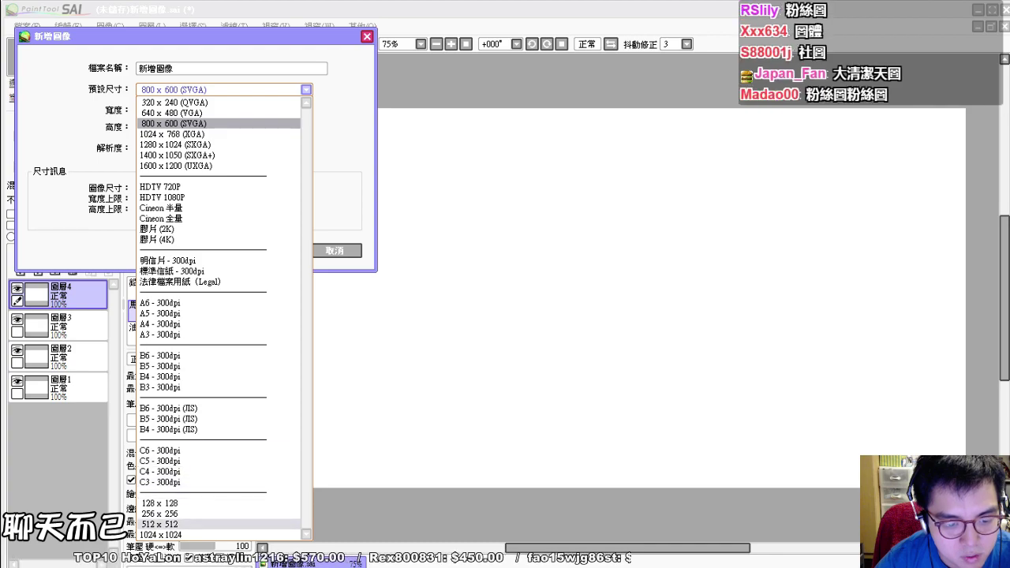
left_click(159, 524)
left_click(161, 149)
type("100")
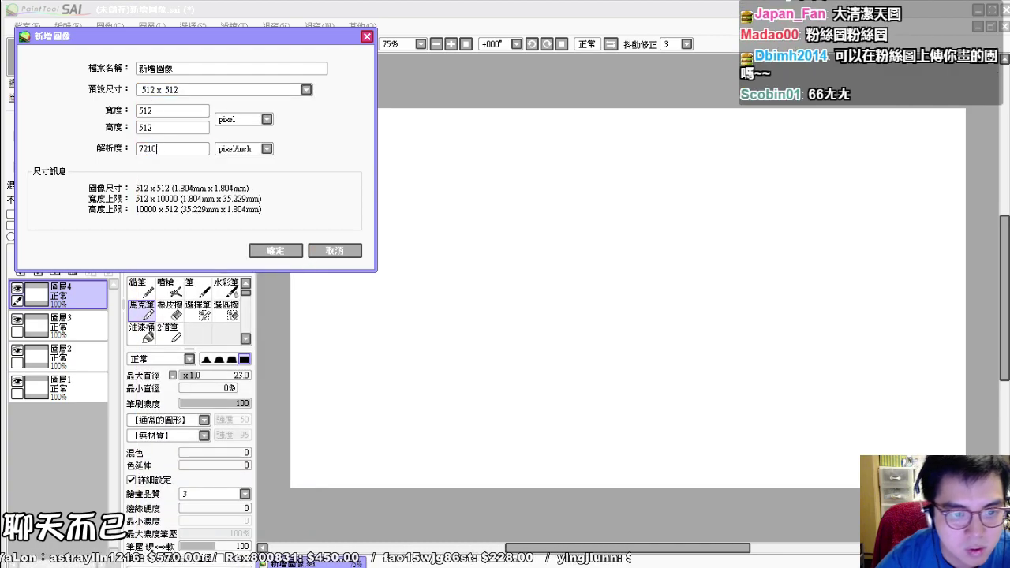
key("Return")
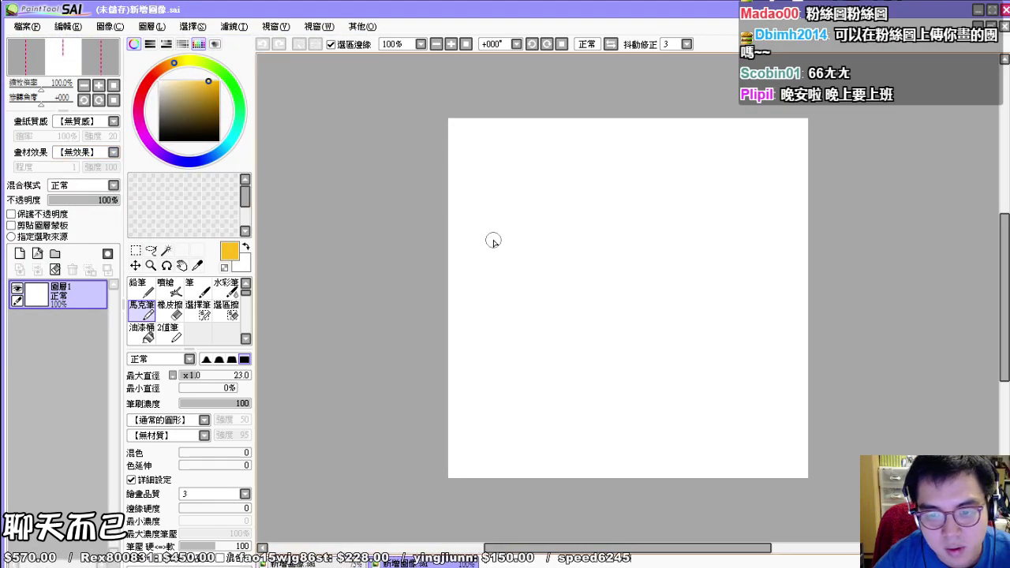
Step: Add two new layers above the first layer of the new image
left_click(20, 253)
left_click(19, 254)
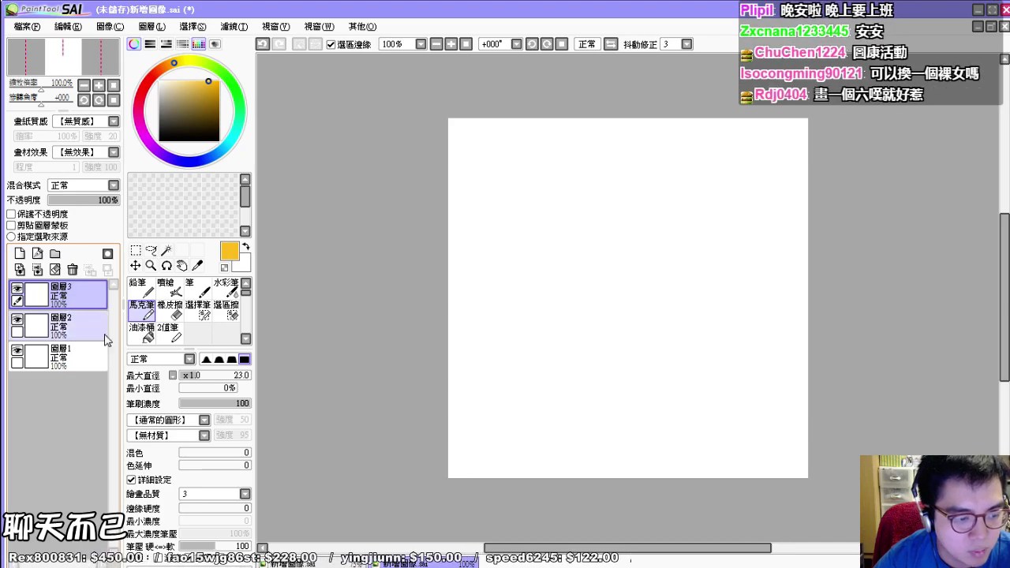
Step: Switch to the browser and examine the Google image results for reksai for reference artwork
key("alt+Tab")
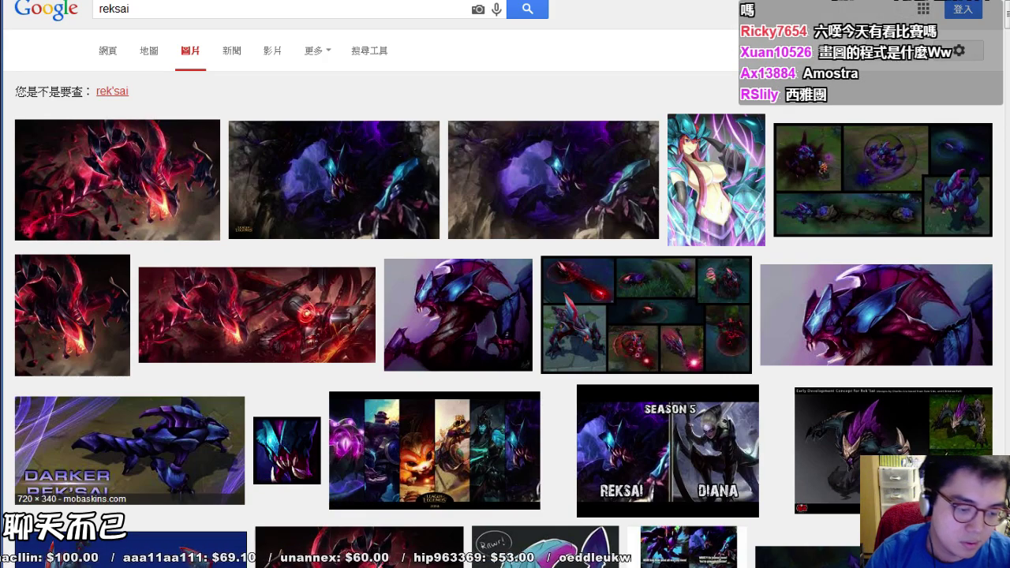
key("alt+Tab")
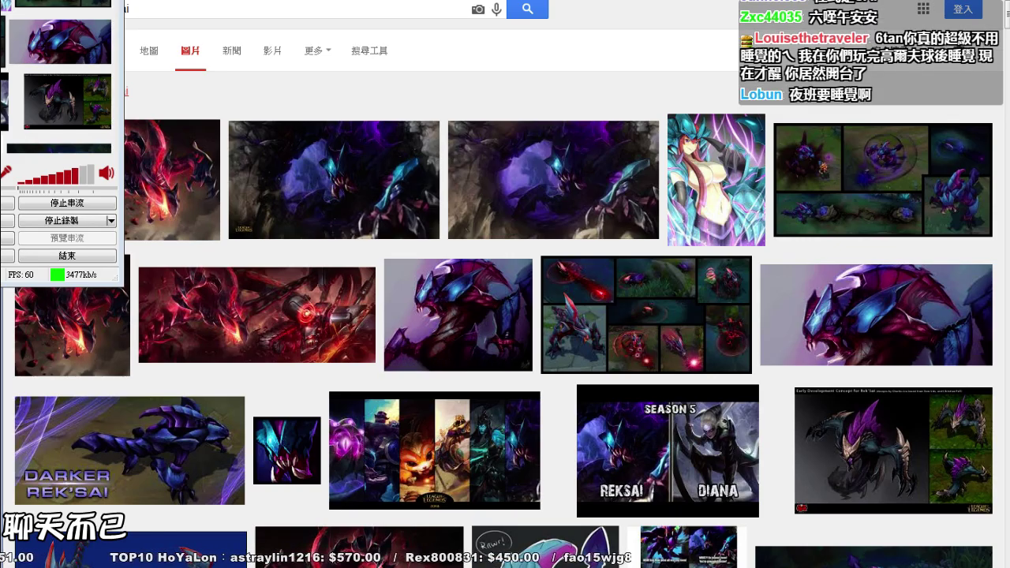
scroll(457, 316, "down", 2)
scroll(505, 284, "down", 2)
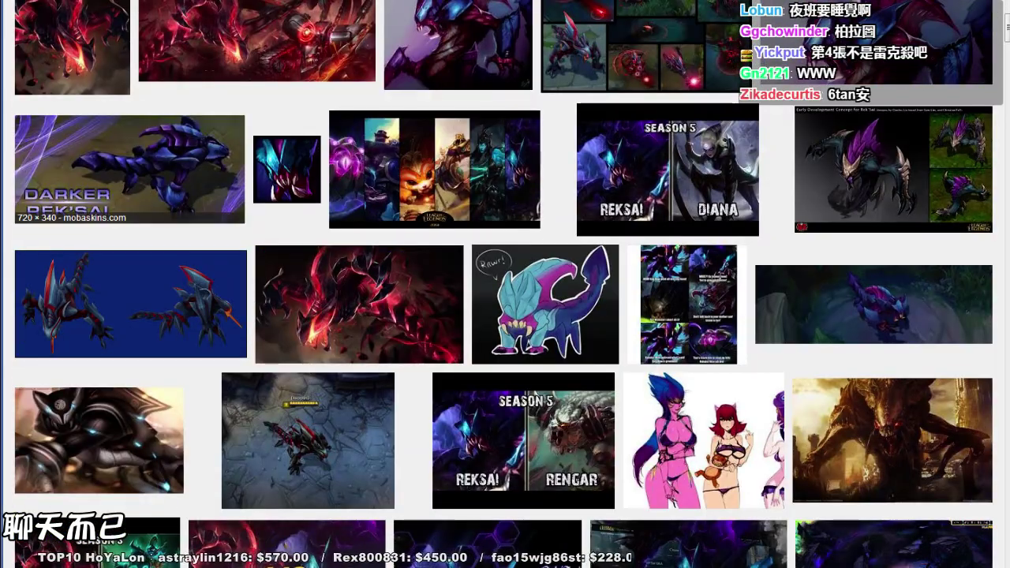
scroll(126, 170, "up", 4)
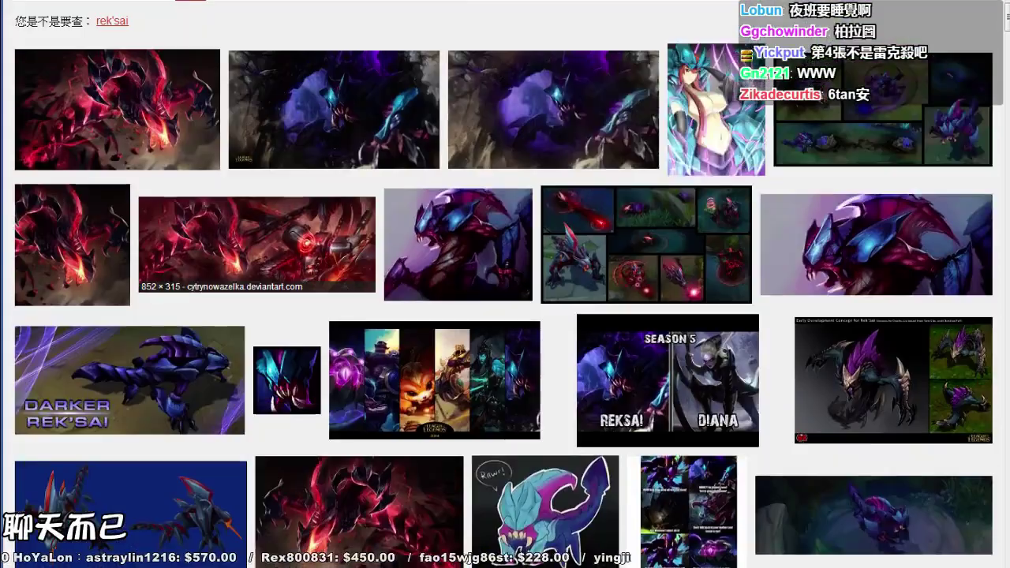
scroll(544, 304, "down", 4)
scroll(545, 304, "down", 1)
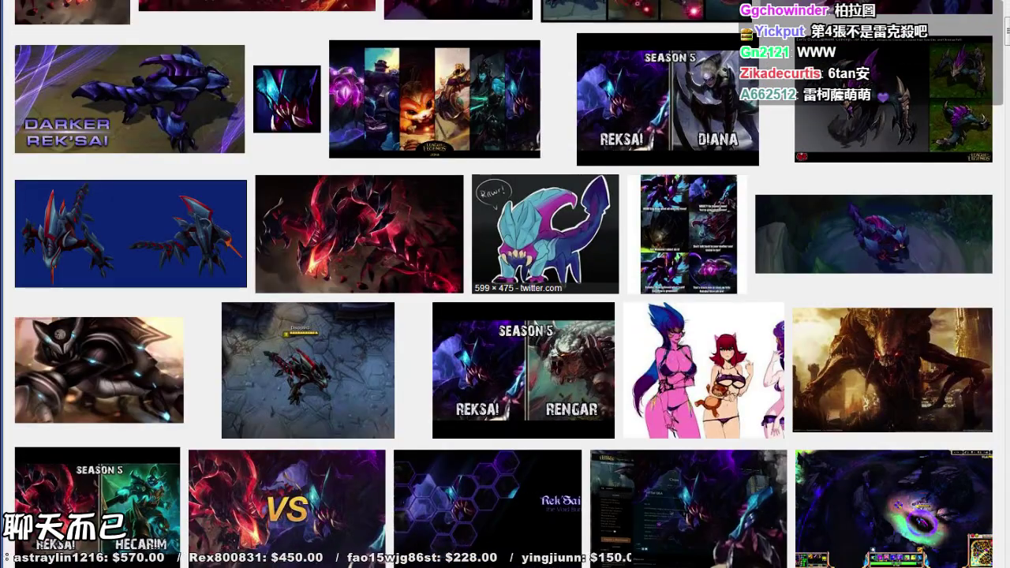
scroll(544, 304, "down", 2)
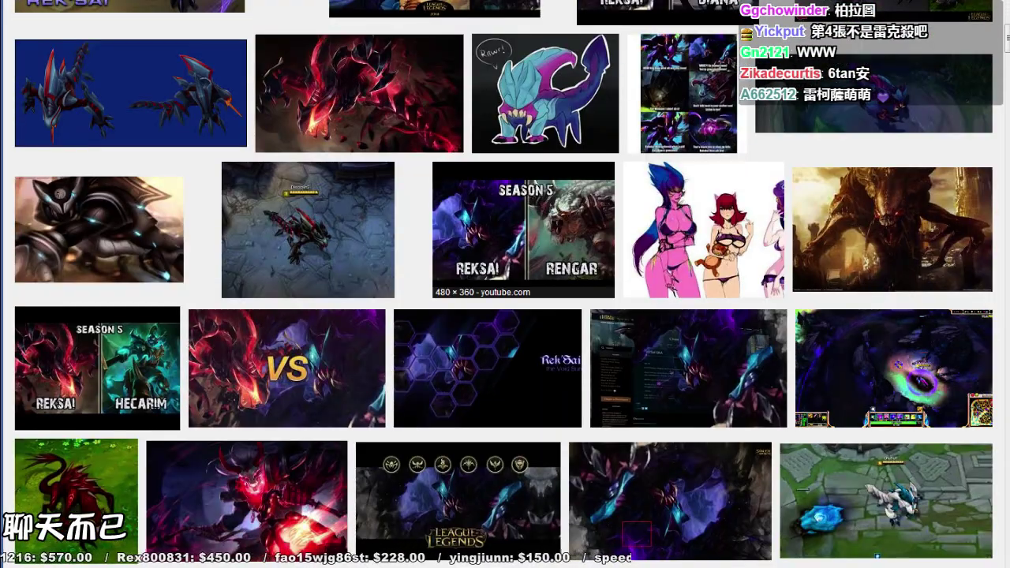
scroll(544, 284, "up", 1)
scroll(545, 284, "up", 1)
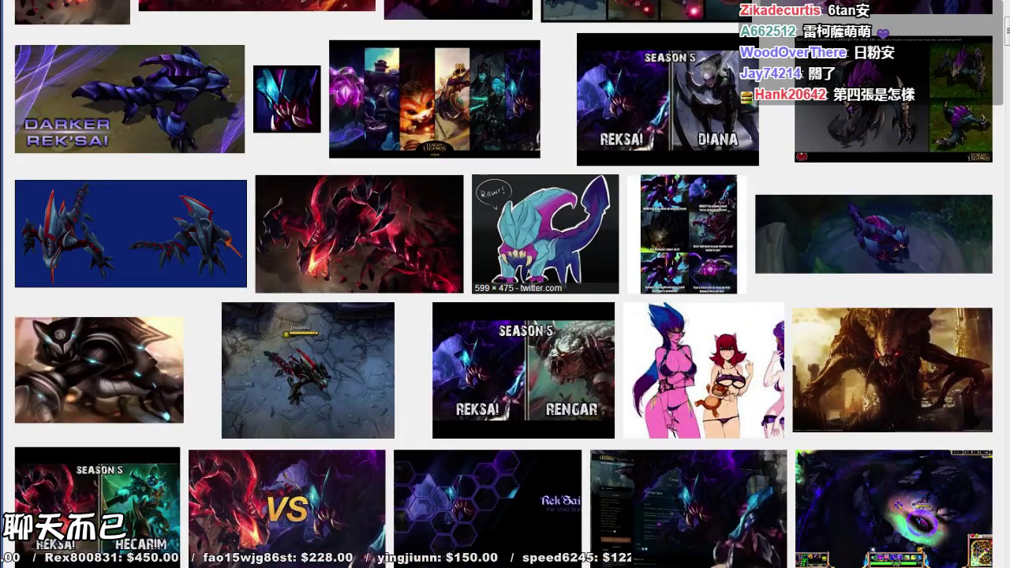
scroll(127, 205, "up", 2)
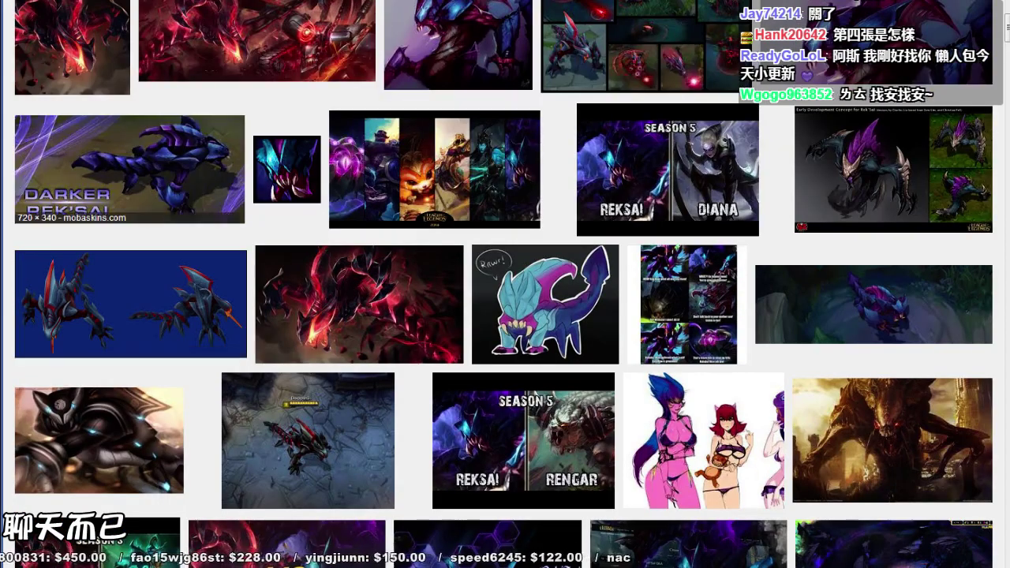
scroll(197, 237, "up", 2)
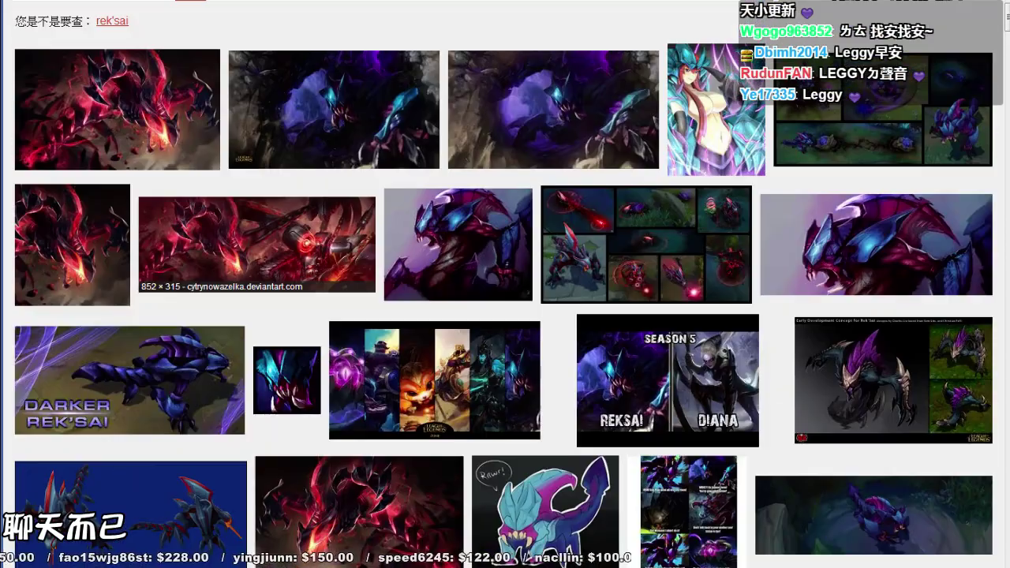
scroll(457, 316, "up", 1)
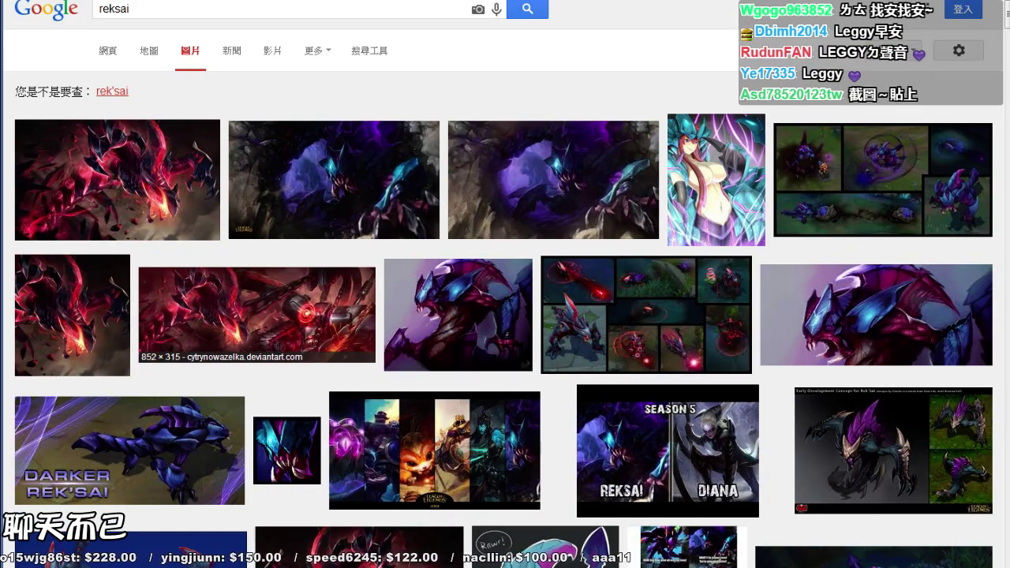
scroll(457, 315, "down", 3)
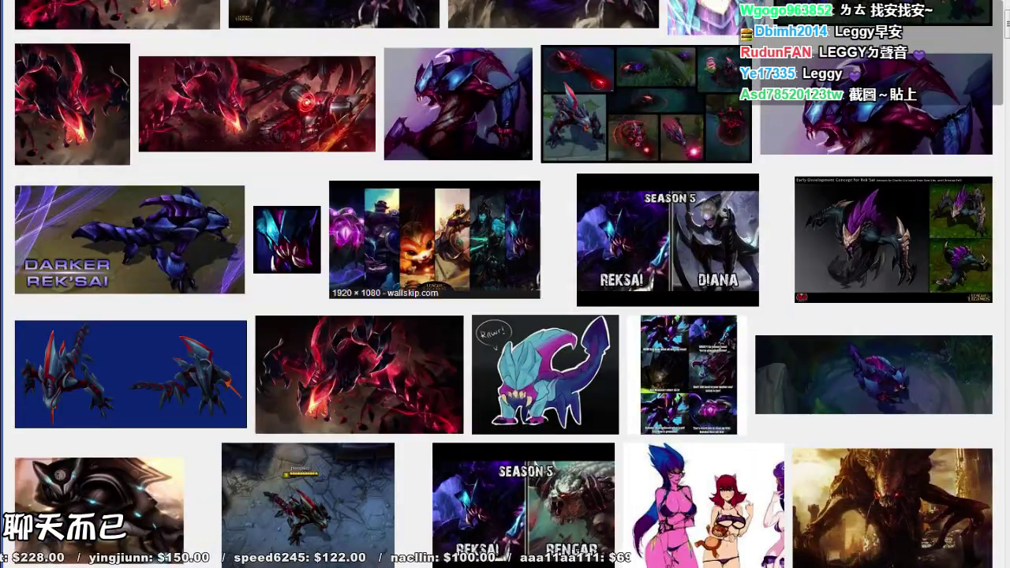
scroll(457, 315, "down", 2)
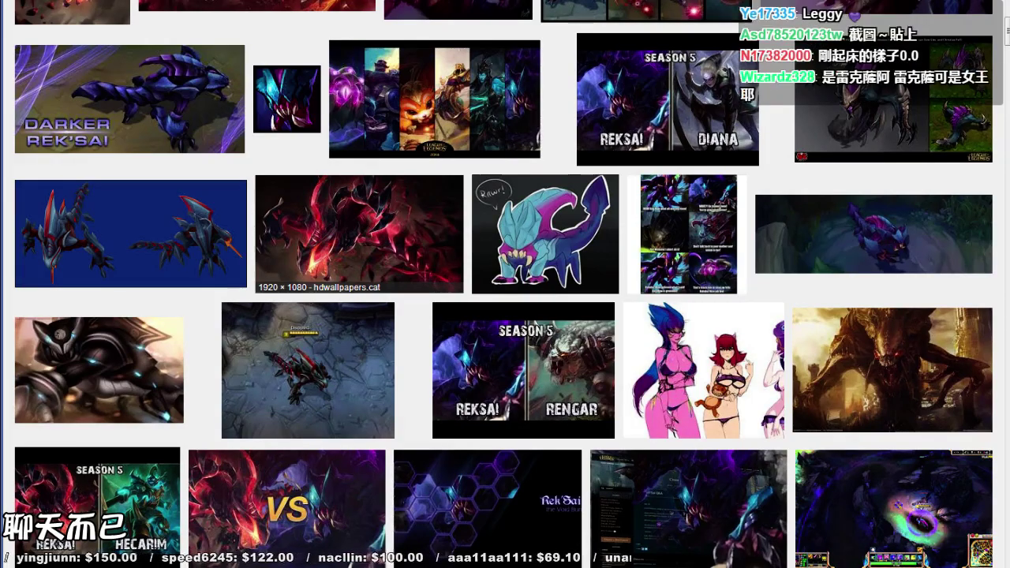
scroll(331, 237, "down", 4)
scroll(331, 237, "down", 1)
scroll(331, 237, "down", 2)
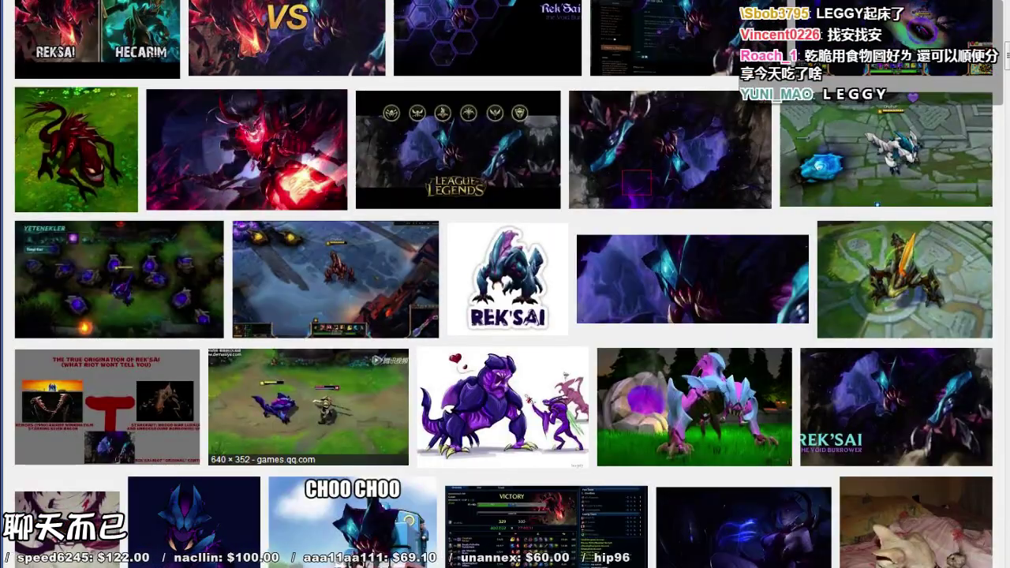
Step: Look further through the reksai image results and rerun the image search with the suggested spelling rek'sai
scroll(504, 284, "down", 2)
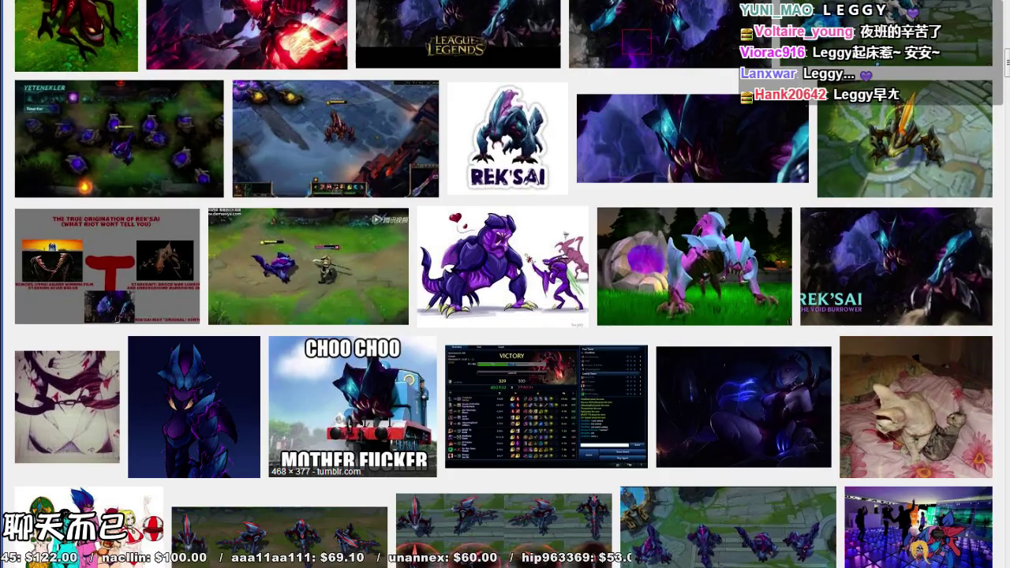
scroll(505, 283, "down", 1)
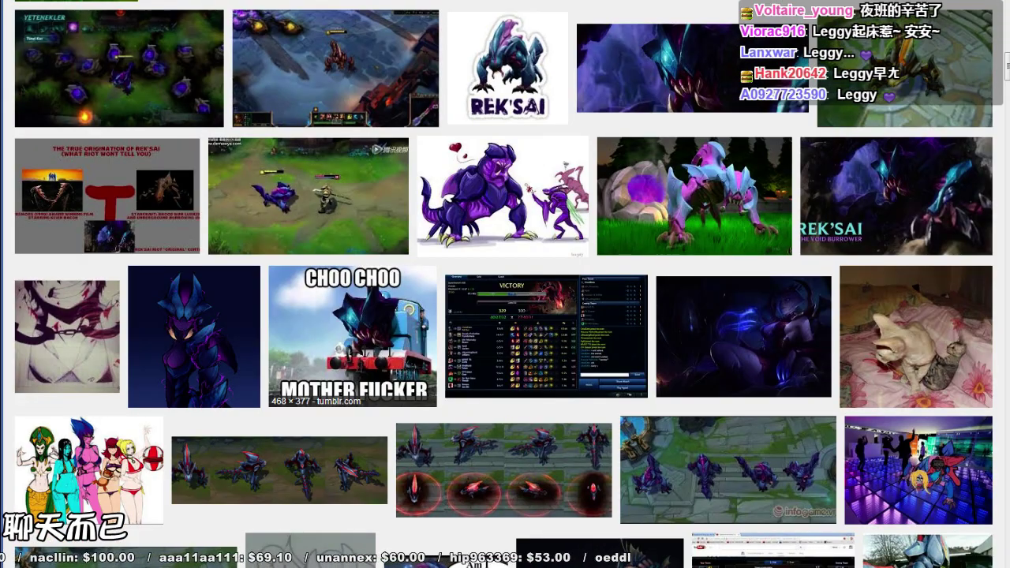
scroll(408, 309, "up", 13)
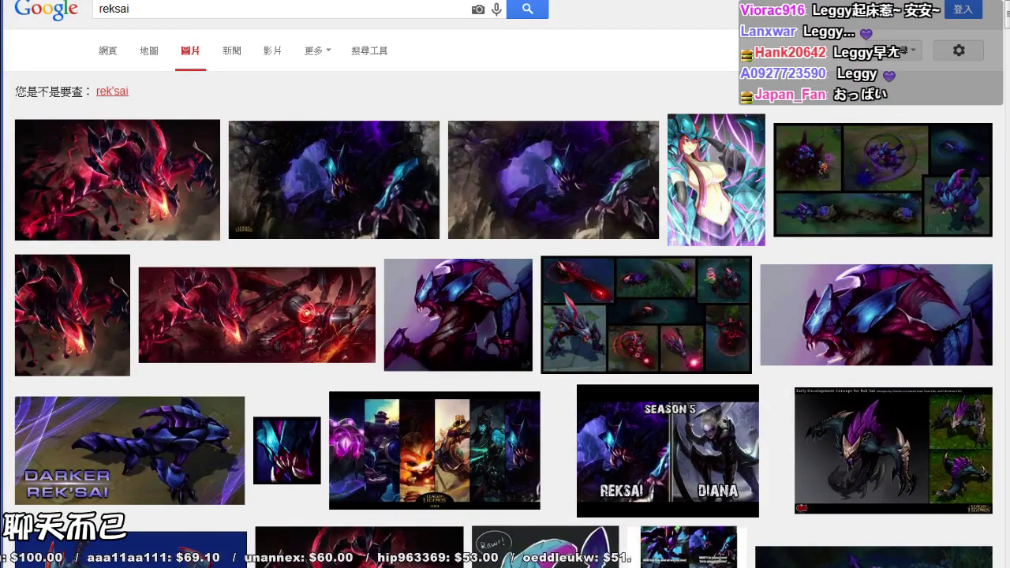
double_click(113, 8)
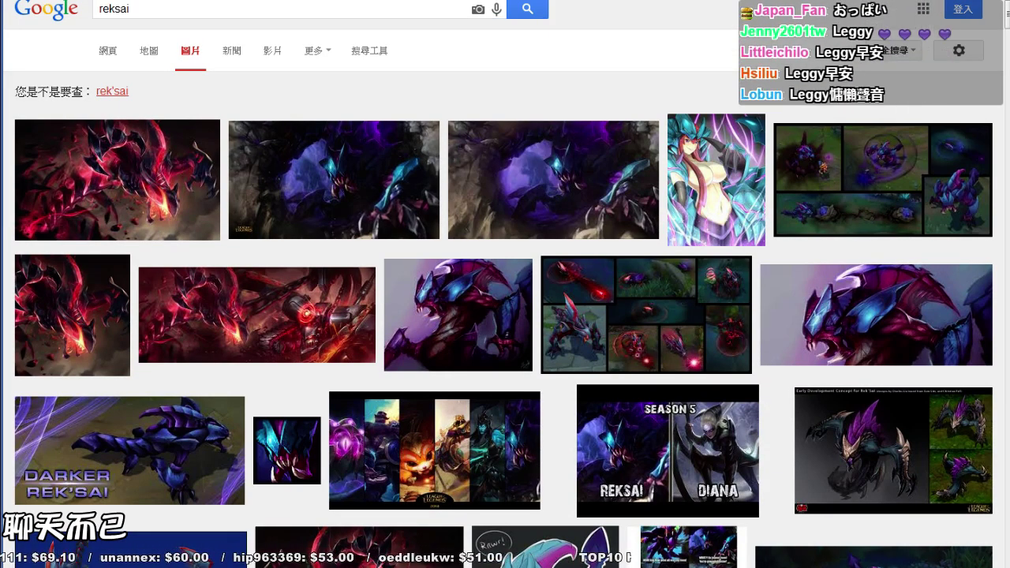
left_click(112, 91)
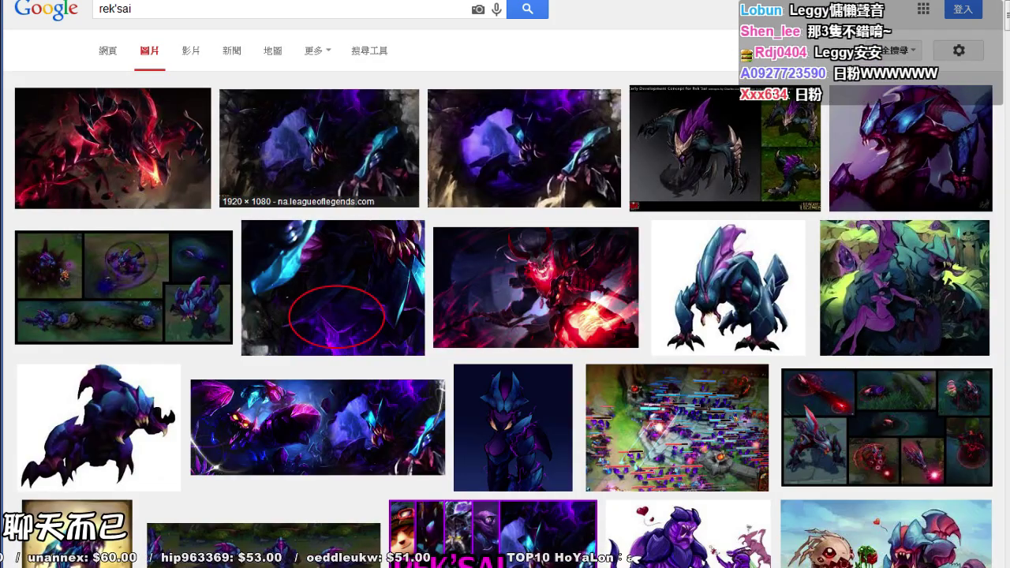
Step: Examine the rek'sai image results for artwork that shows the champion's body and armour clearly
scroll(331, 182, "down", 1)
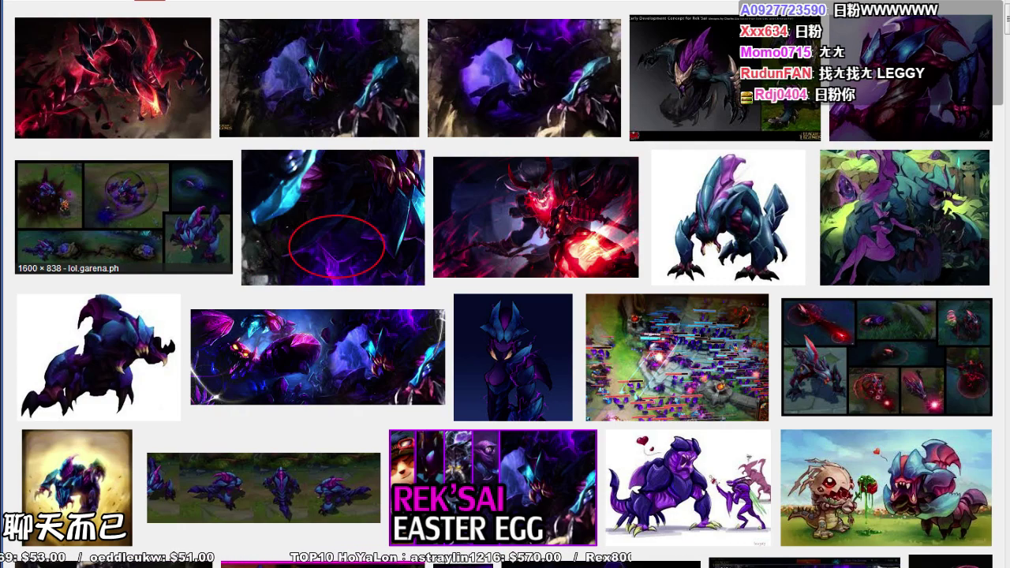
scroll(127, 221, "down", 2)
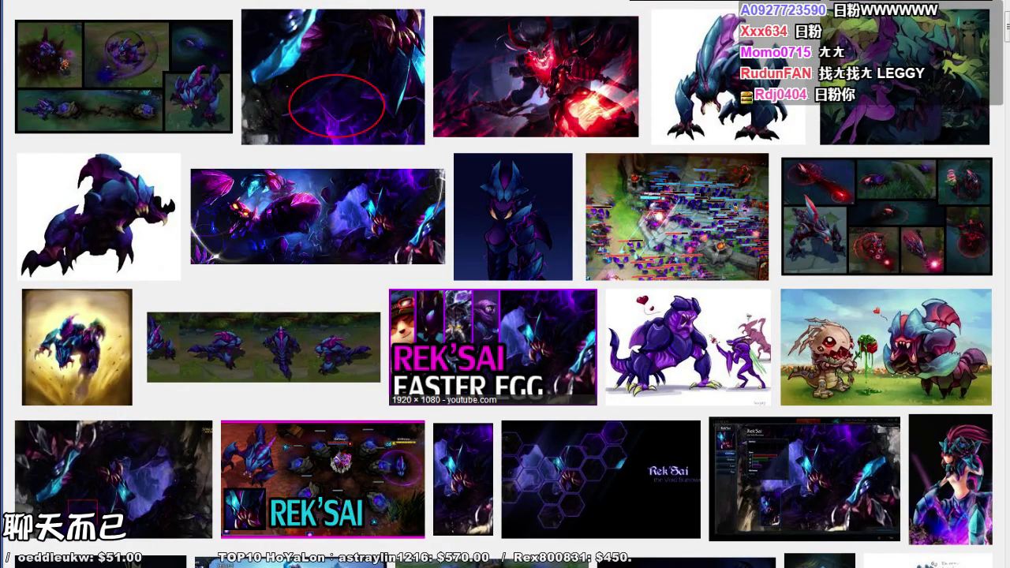
scroll(676, 253, "up", 1)
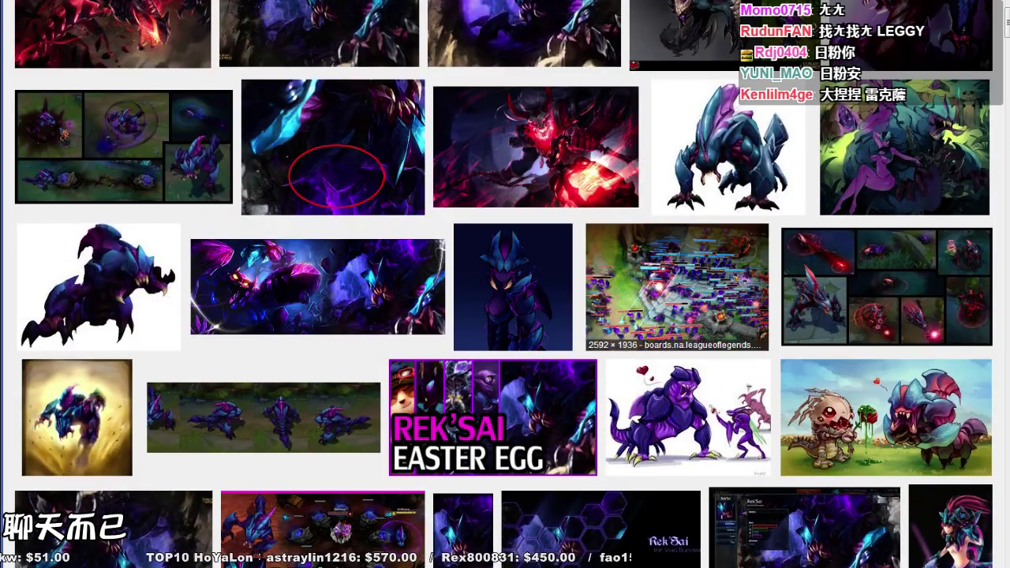
scroll(677, 284, "down", 3)
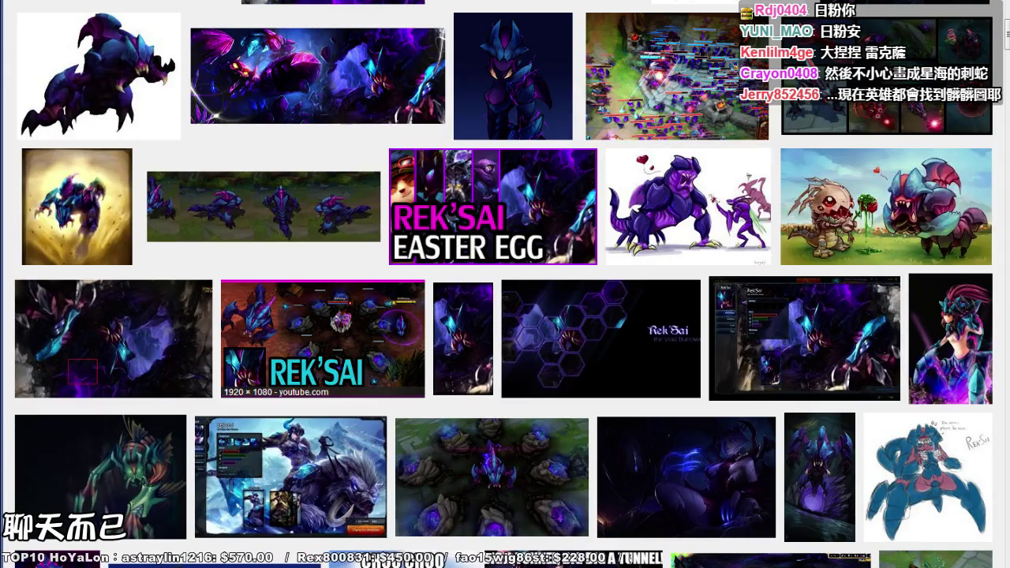
scroll(316, 339, "down", 2)
scroll(291, 339, "down", 4)
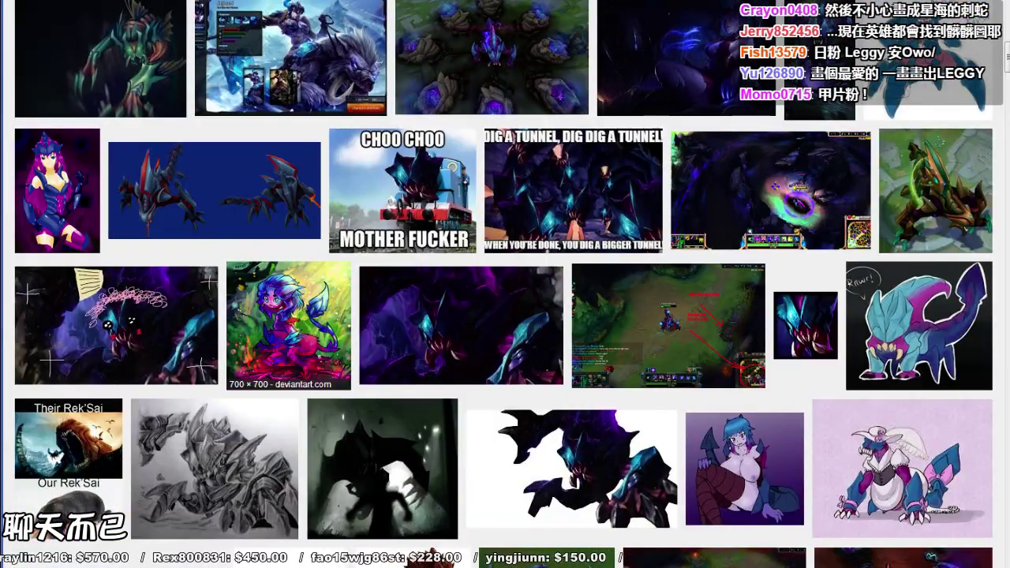
scroll(268, 316, "down", 3)
scroll(236, 316, "down", 3)
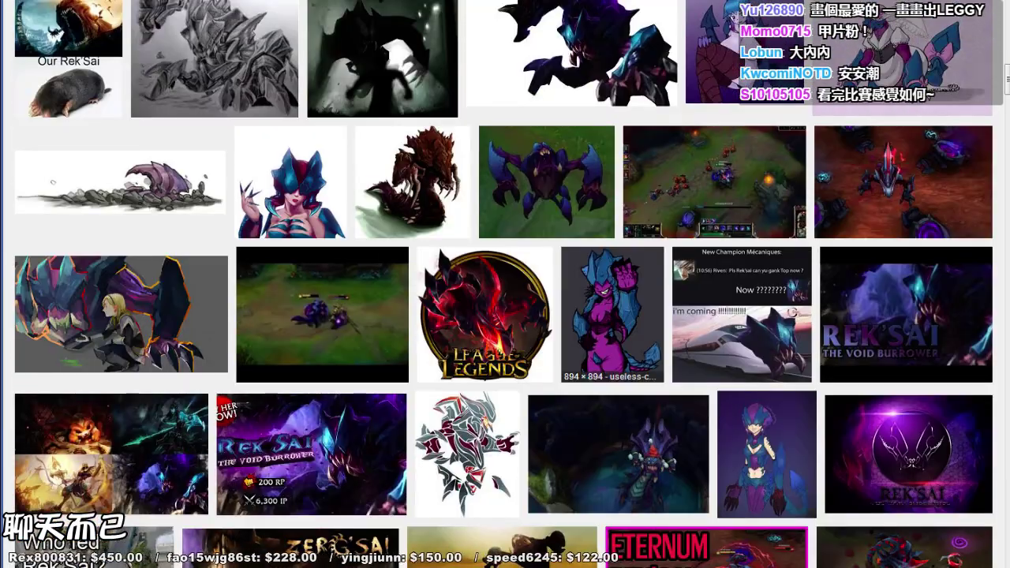
scroll(292, 441, "down", 2)
scroll(291, 442, "down", 2)
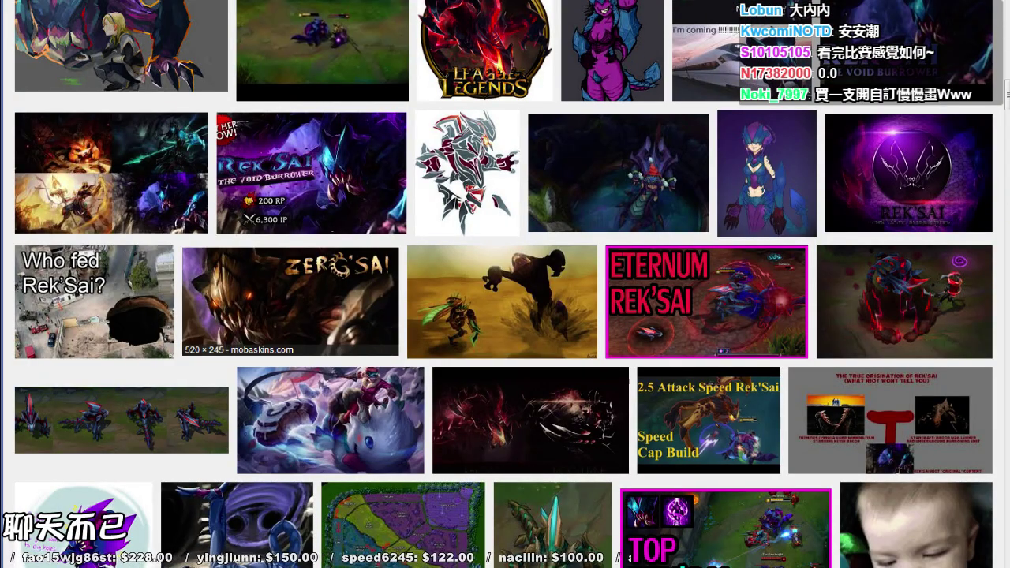
scroll(300, 351, "down", 2)
scroll(300, 351, "up", 16)
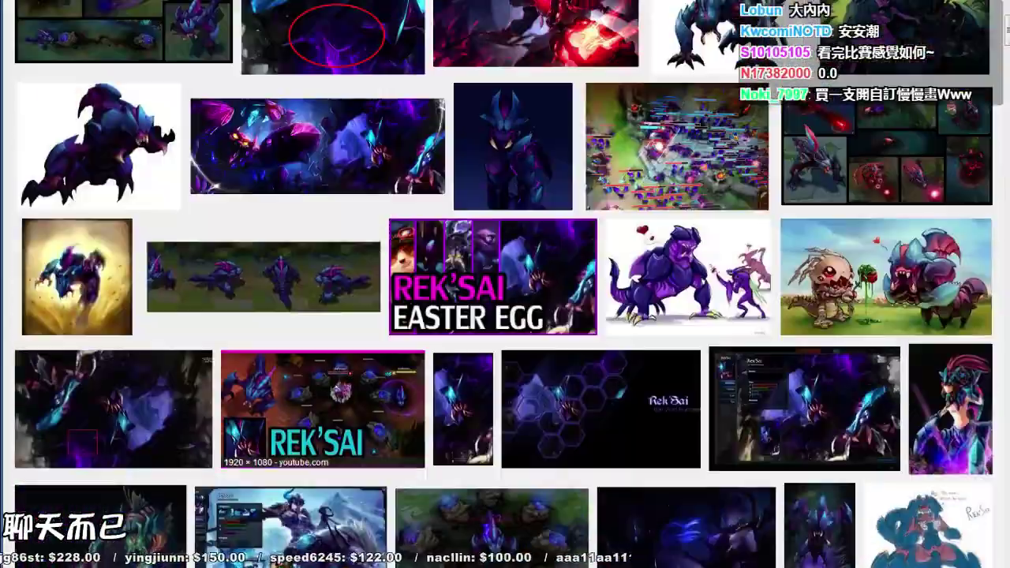
scroll(324, 410, "up", 4)
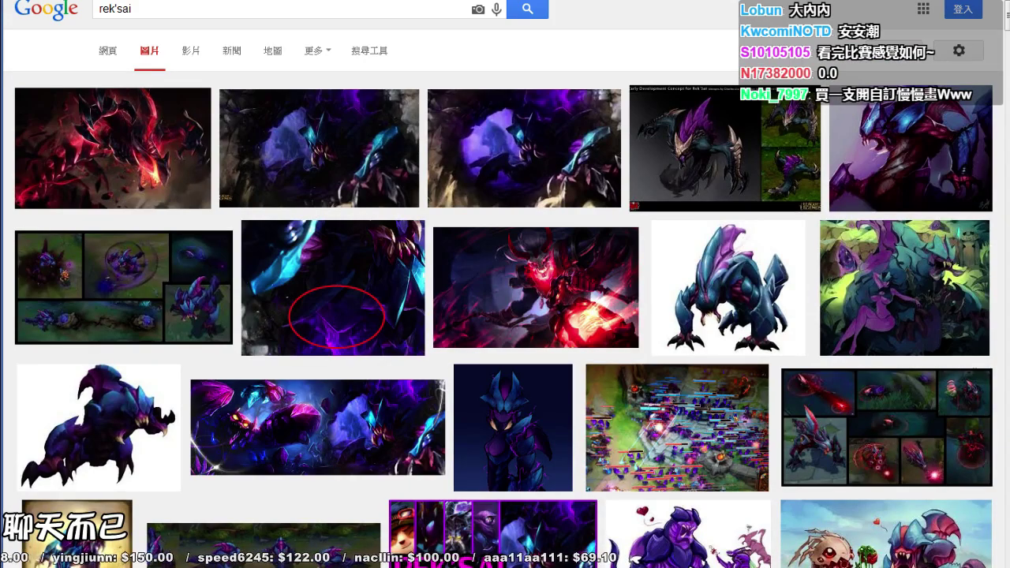
Step: Check the web results for rek'sai and open a large preview of the purple splash art
left_click(108, 50)
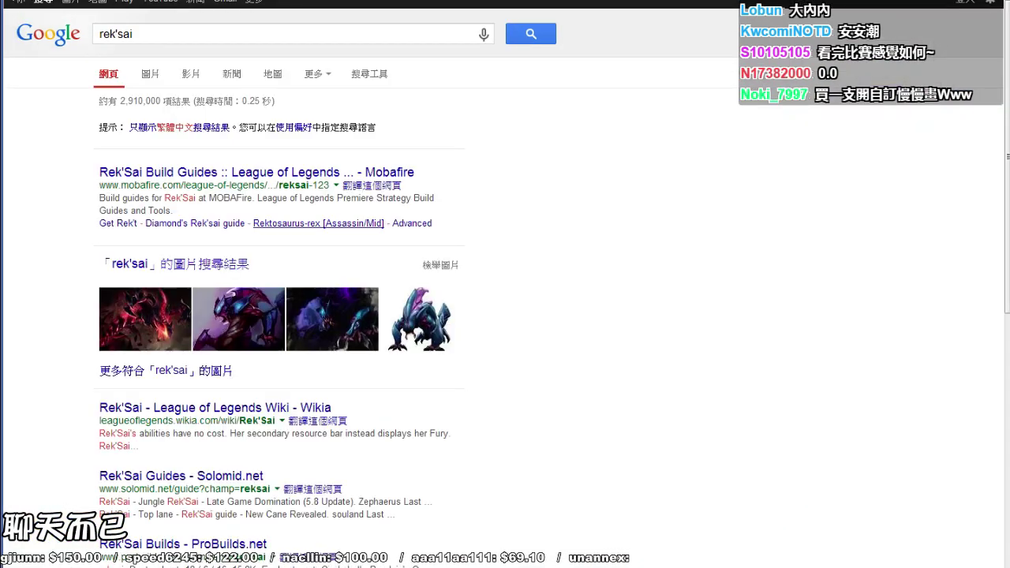
scroll(276, 354, "down", 2)
scroll(276, 355, "up", 2)
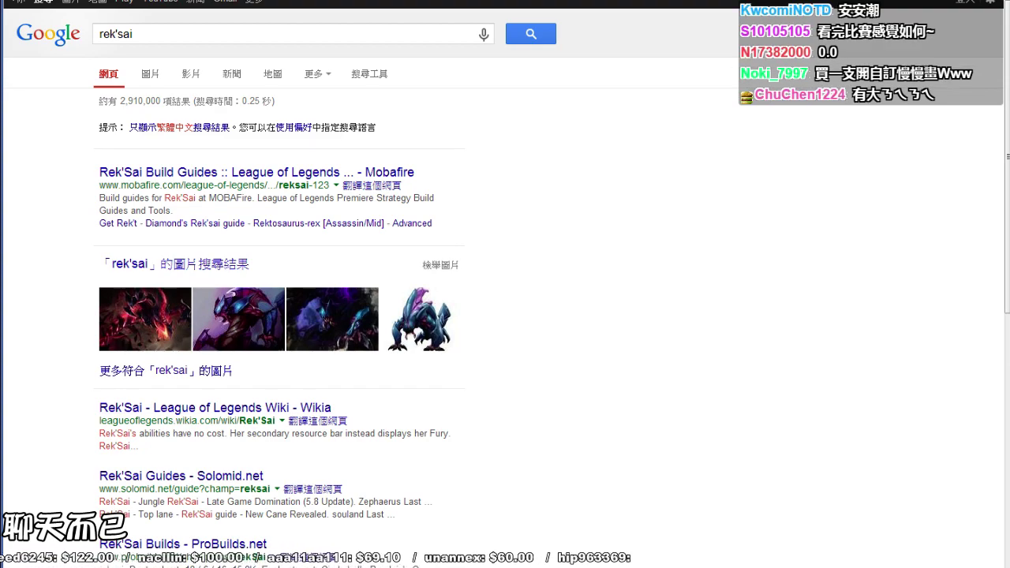
left_click(332, 319)
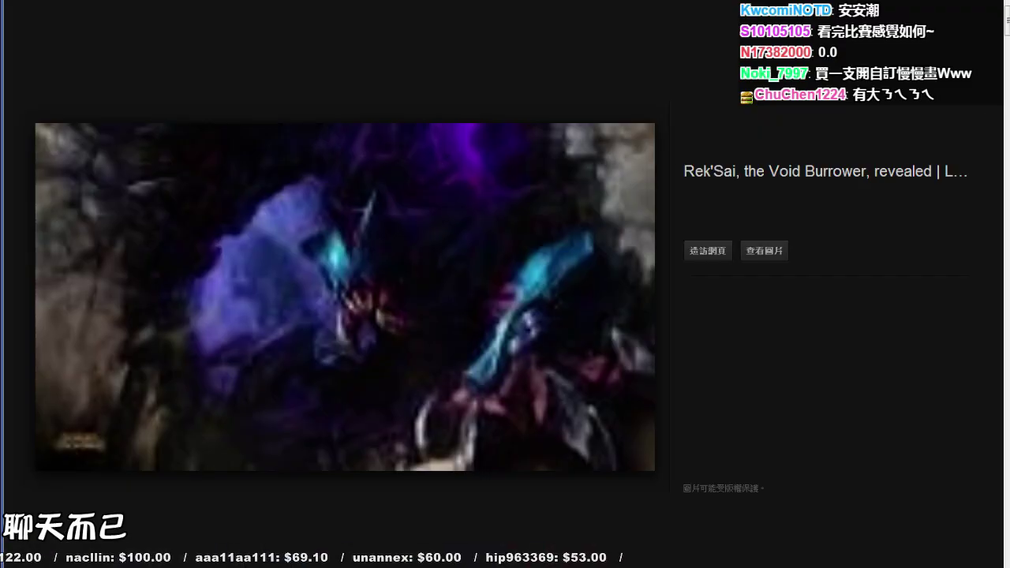
scroll(505, 315, "up", 2)
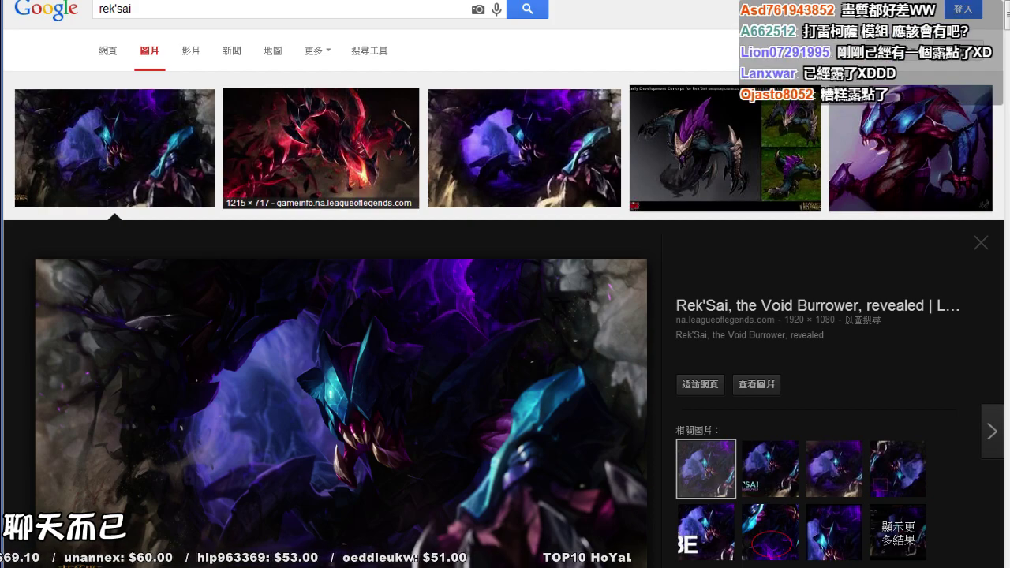
Step: Search the images for 雷珂煞 模組
double_click(115, 9)
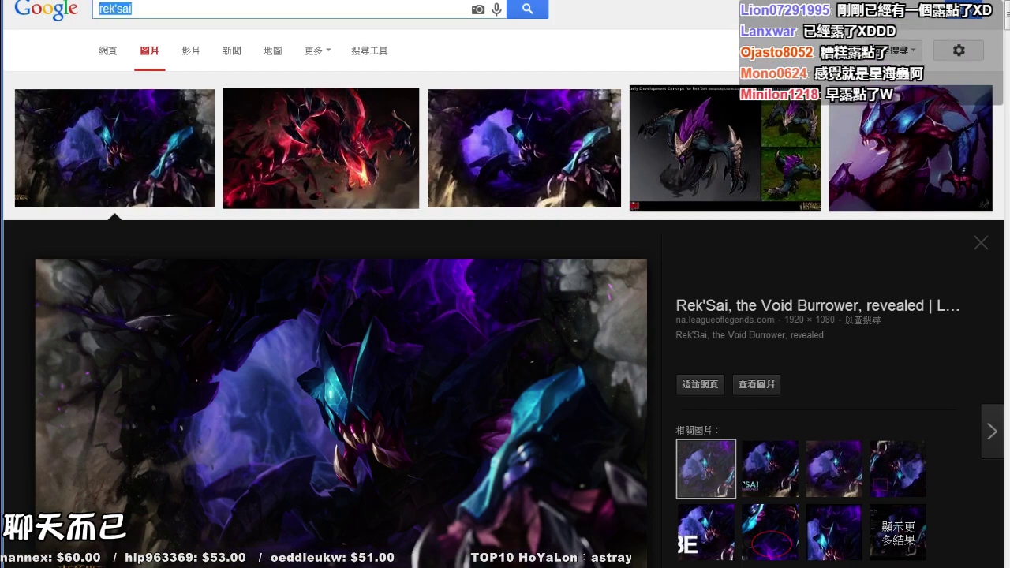
type("雷柯")
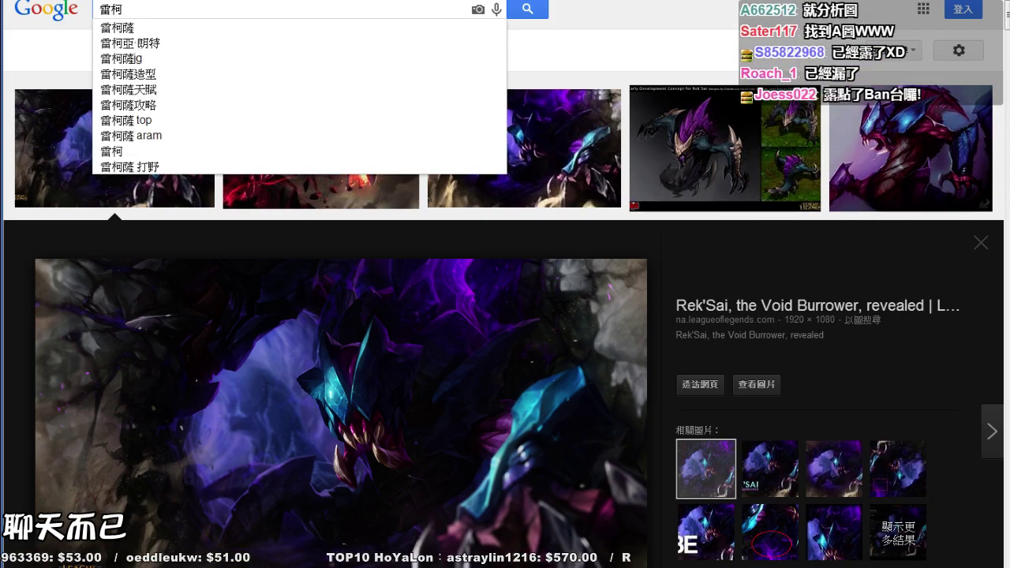
type("煞")
key("Down")
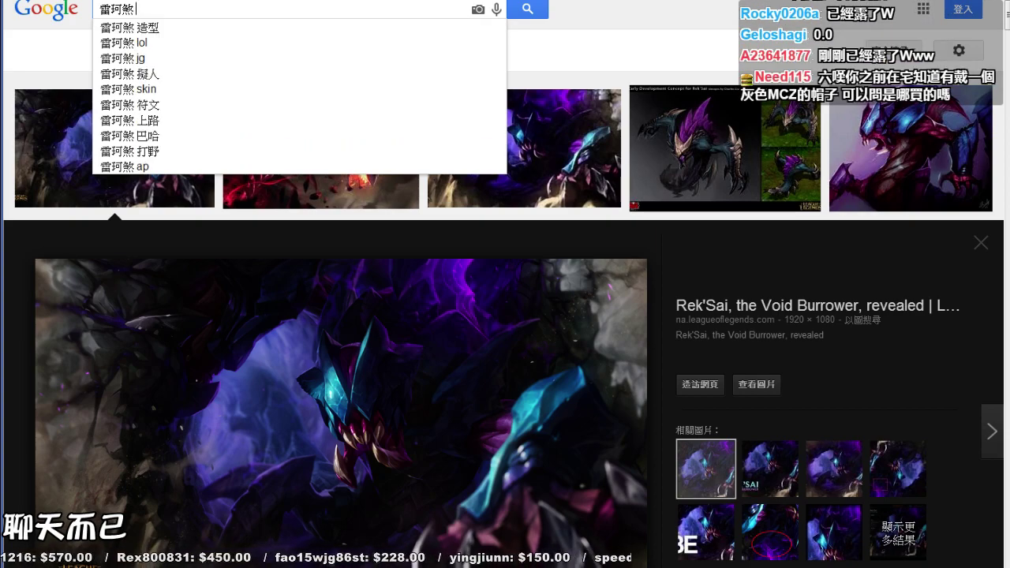
type("模組")
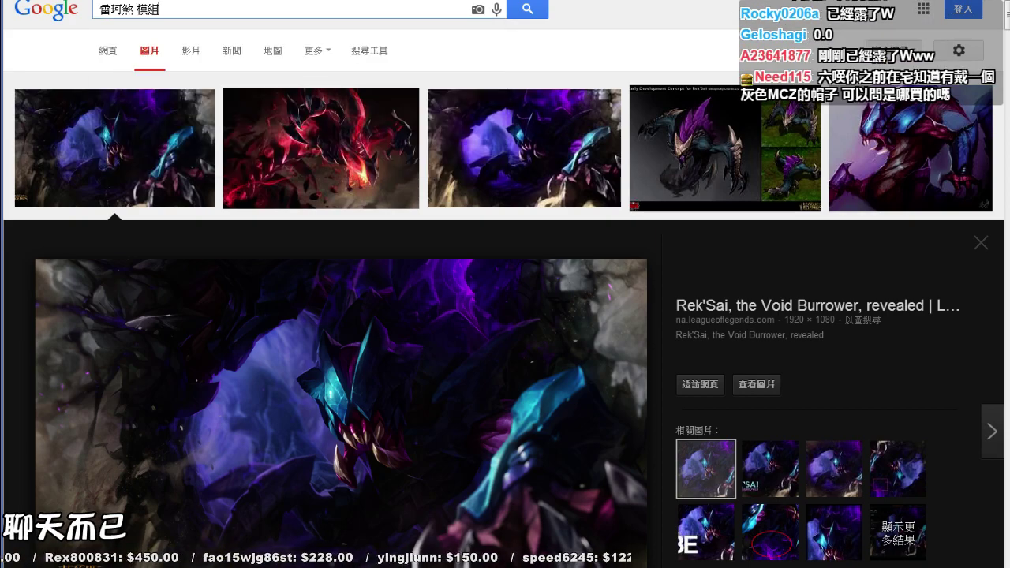
key("Return")
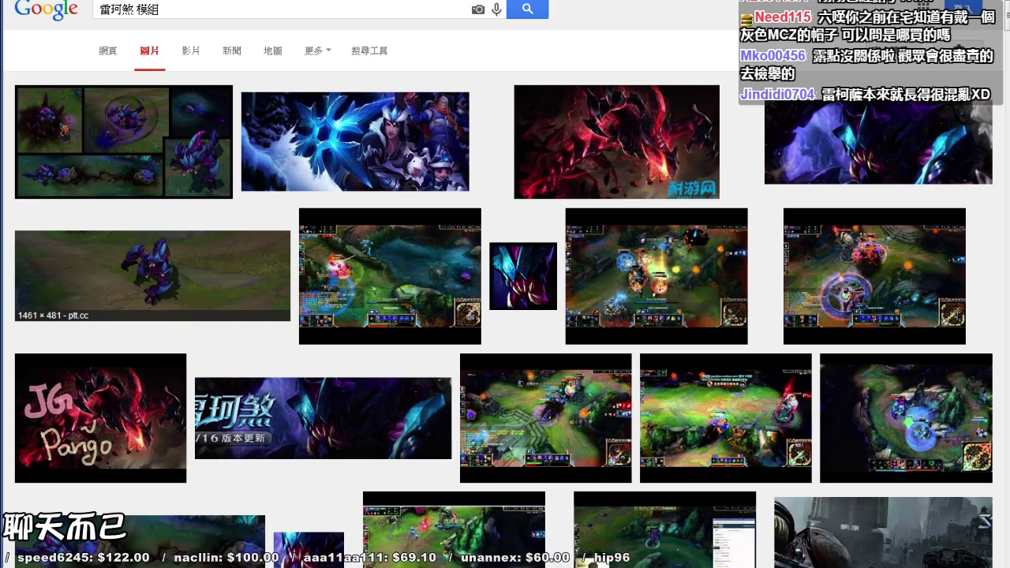
Step: Look through the 雷珂煞 模組 results and open a large preview of the in-game model collage
scroll(504, 316, "down", 3)
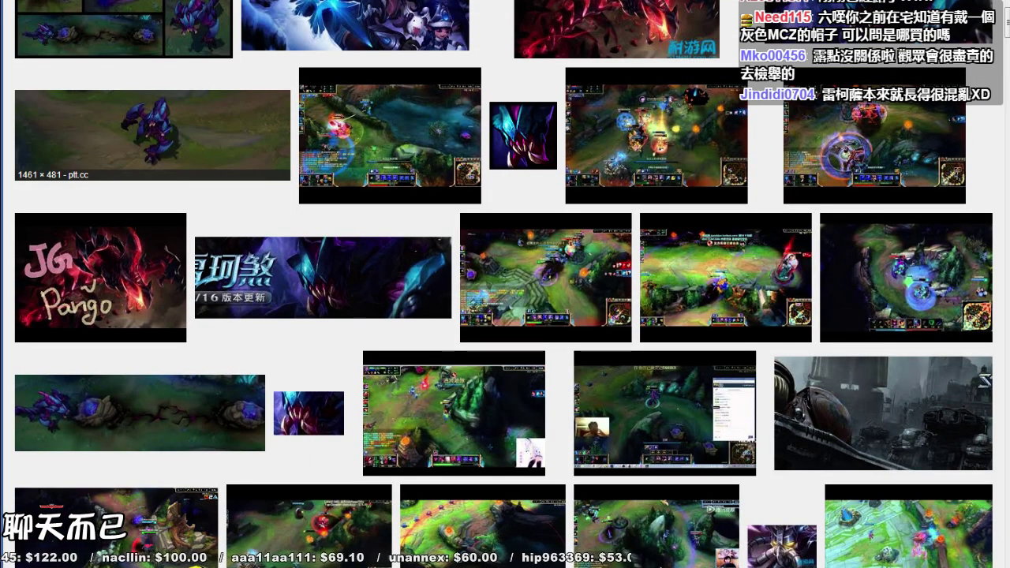
scroll(139, 205, "down", 5)
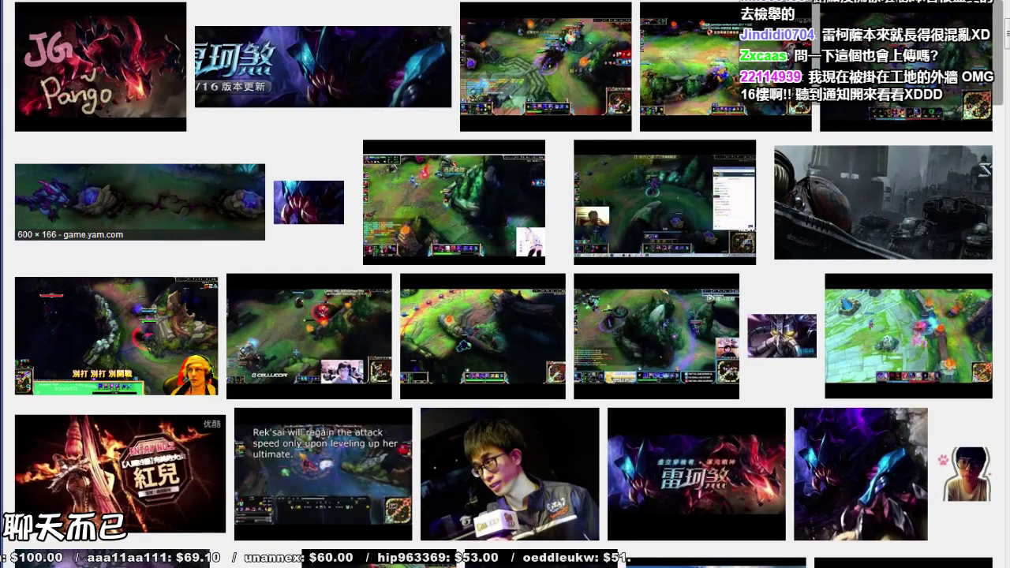
scroll(308, 292, "down", 2)
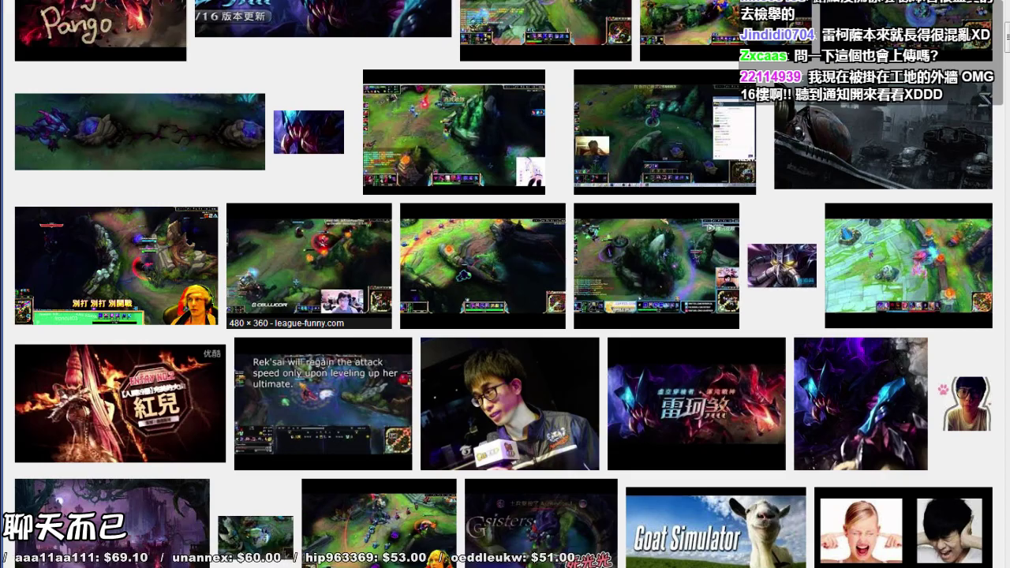
scroll(158, 276, "up", 9)
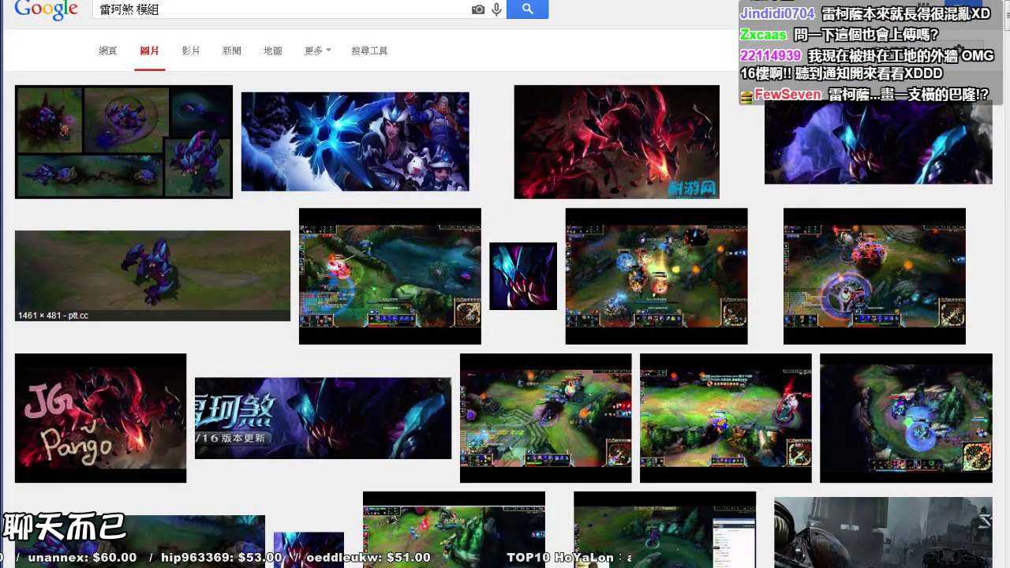
left_click(124, 142)
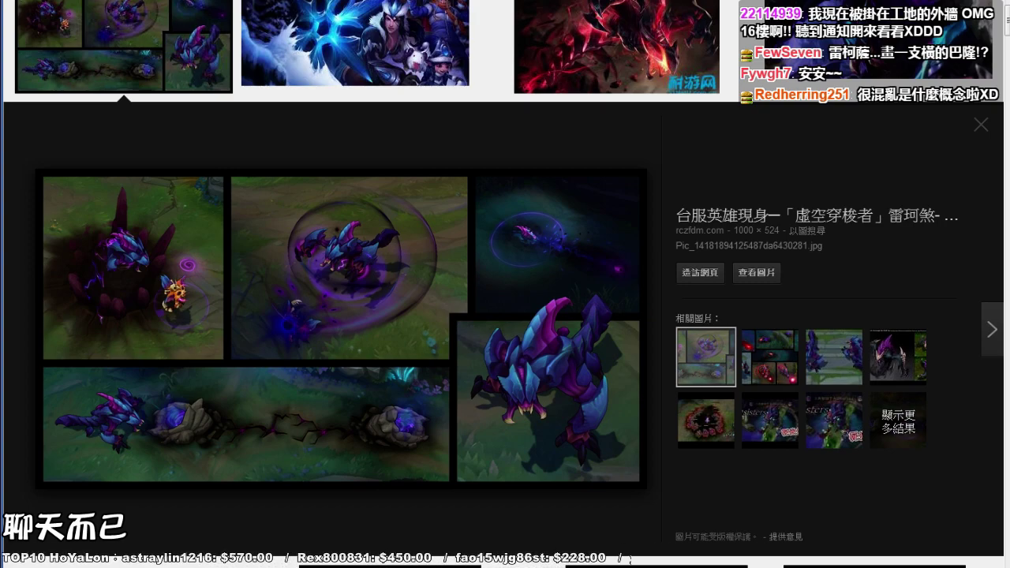
Step: Switch to PaintTool SAI, try a mark on the blank canvas and undo it
key("alt+Tab")
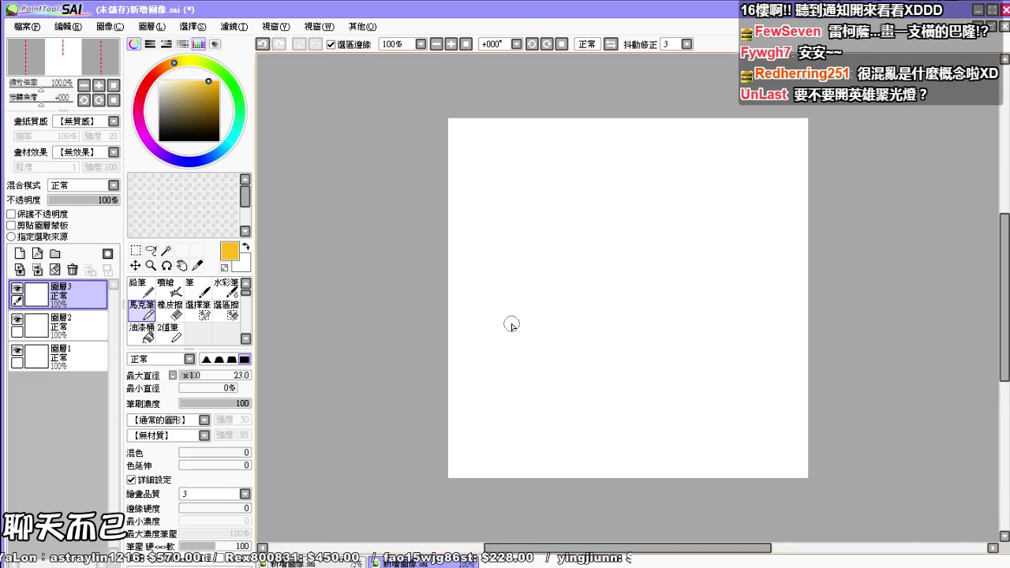
scroll(527, 235, "down", 1)
scroll(527, 235, "up", 1)
scroll(527, 235, "up", 1)
mouse_move(534, 234)
left_mouse_down()
mouse_move(415, 217)
mouse_move(384, 226)
left_mouse_up()
left_click(399, 223)
key("ctrl+z")
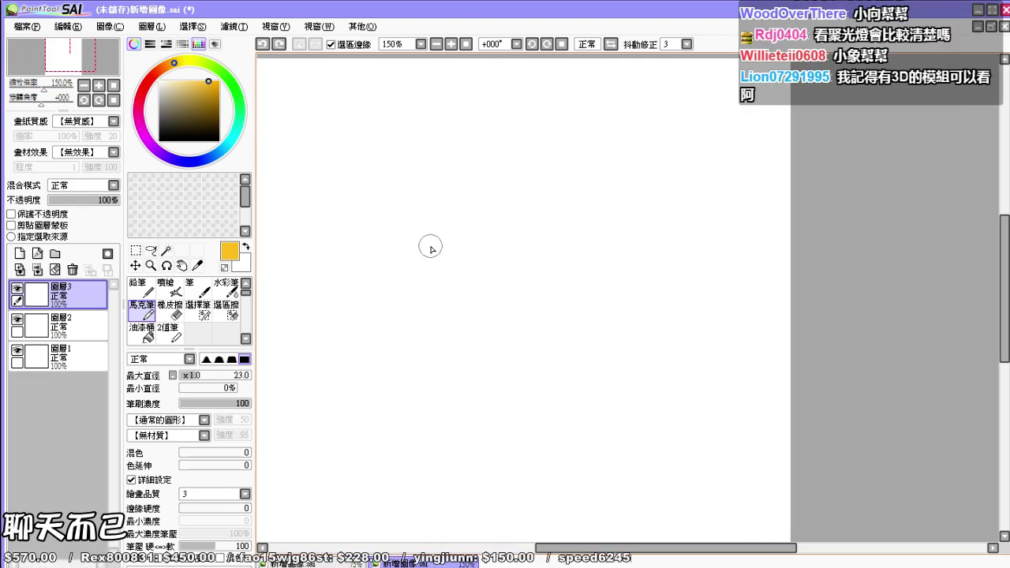
scroll(446, 236, "down", 2)
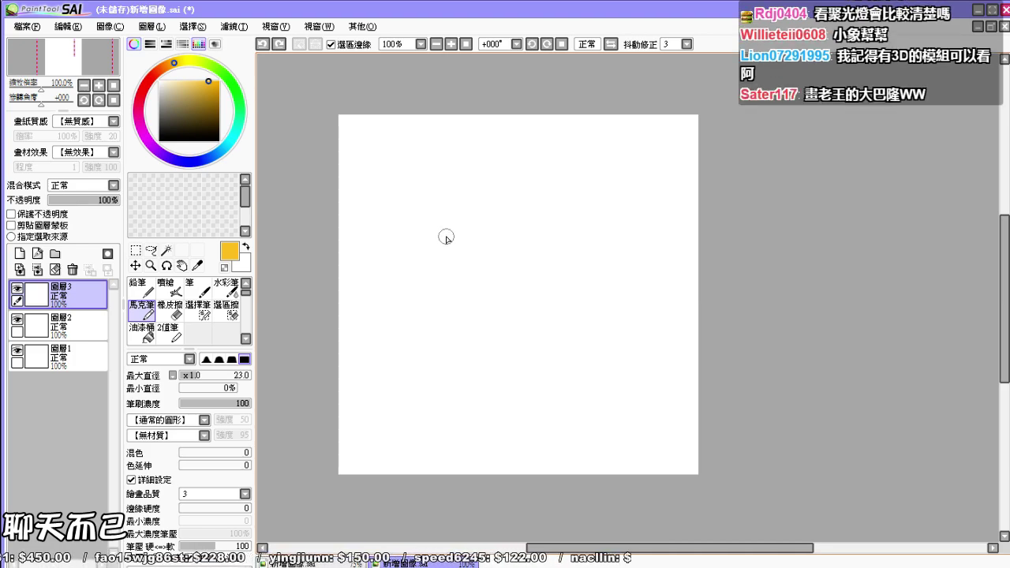
Step: Set the drawing colour to black and the marker's maximum diameter to 15.0
left_click_drag(203, 119, 221, 142)
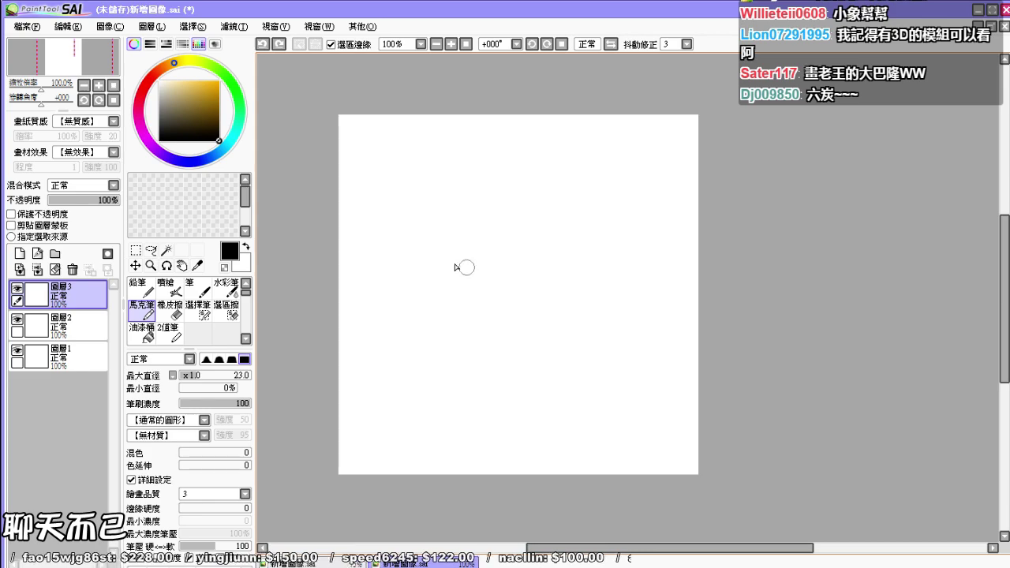
left_click(191, 376)
left_click(193, 375)
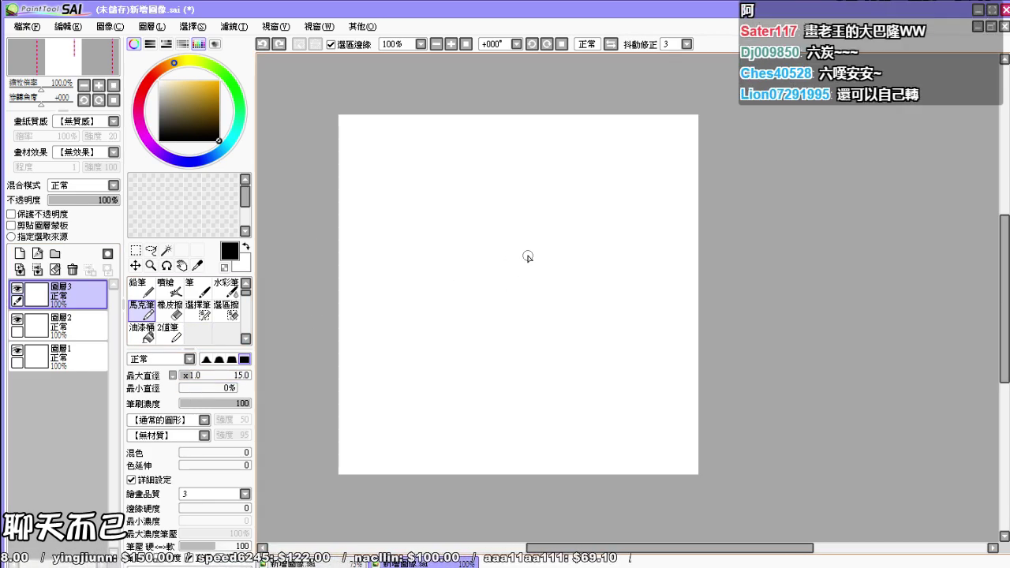
Step: Create a new canvas using the HDTV 720P preset size
left_click(28, 26)
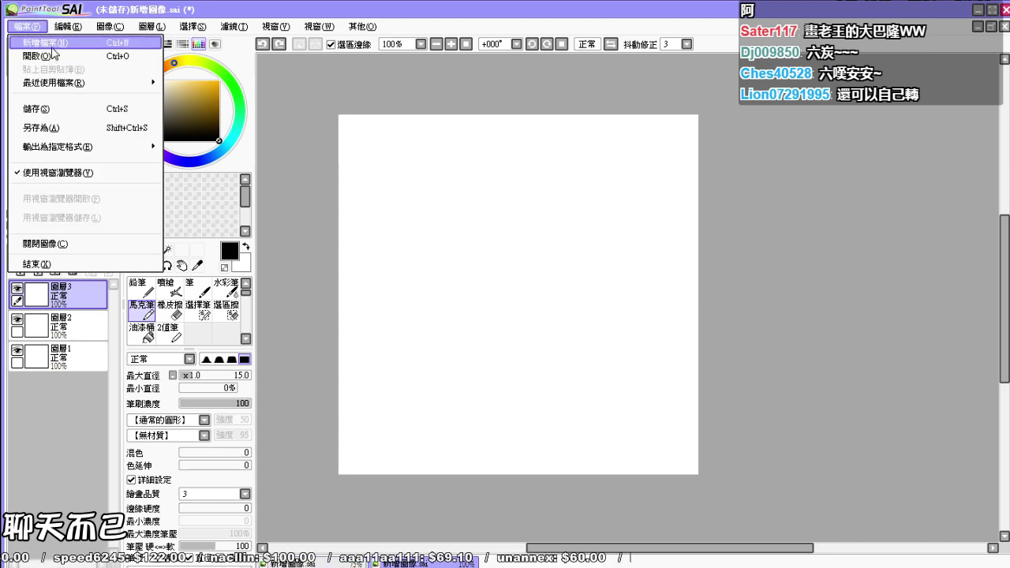
left_click(43, 42)
left_click(225, 89)
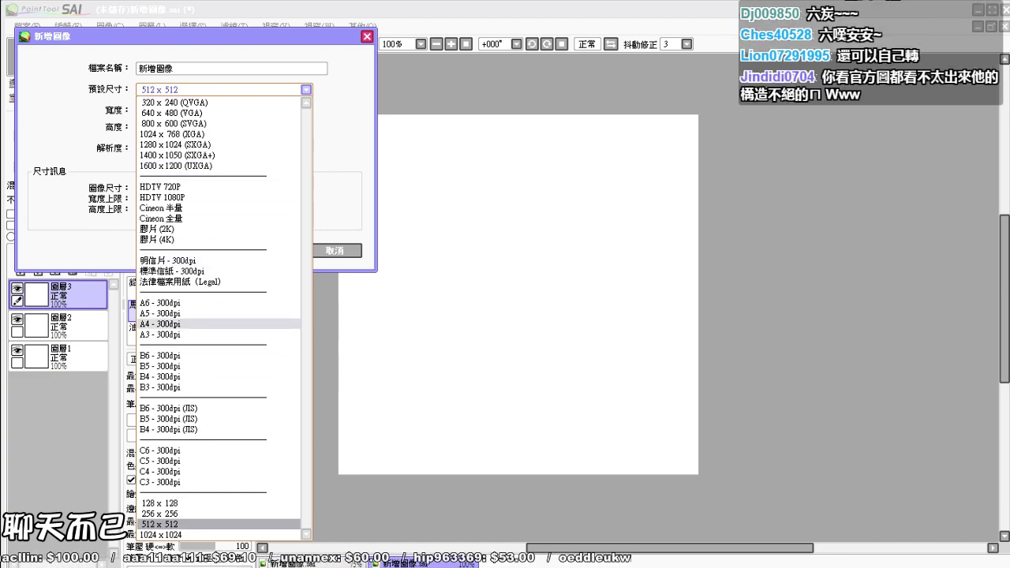
left_click(182, 186)
left_click(276, 250)
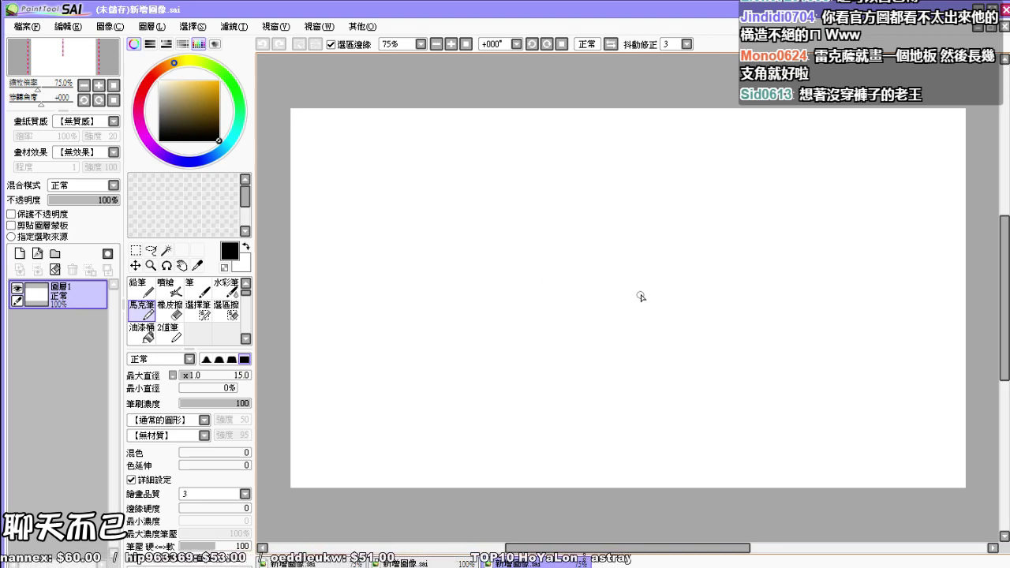
Step: Draw a two-pointed face plate at the canvas centre, with a row of jagged teeth and triangular side fangs below it, checking the browser reference
mouse_move(626, 332)
left_mouse_down()
mouse_move(647, 270)
mouse_move(625, 333)
mouse_move(584, 250)
mouse_move(599, 336)
mouse_move(627, 335)
left_mouse_up()
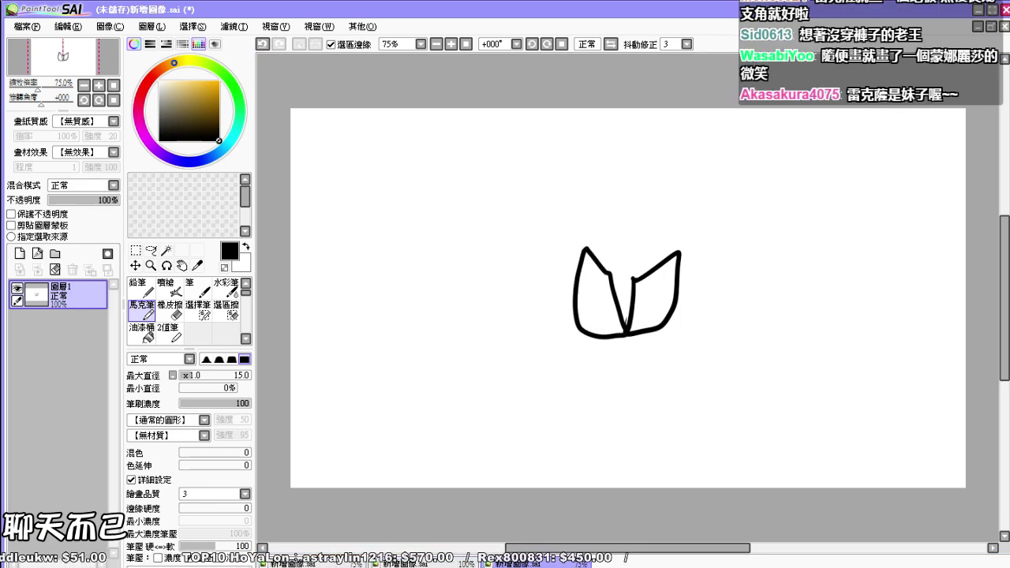
key("alt+Tab")
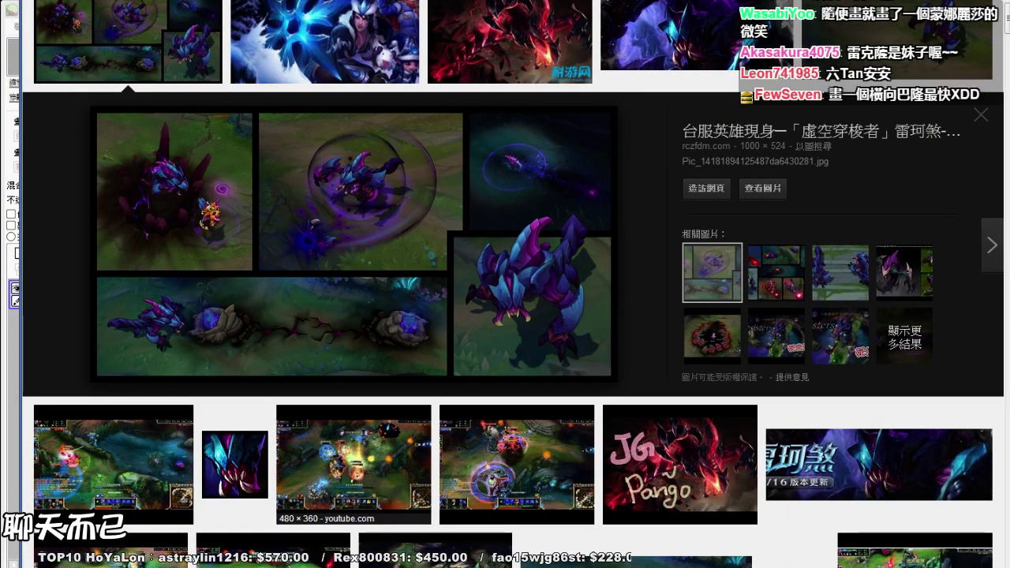
key("alt+Tab")
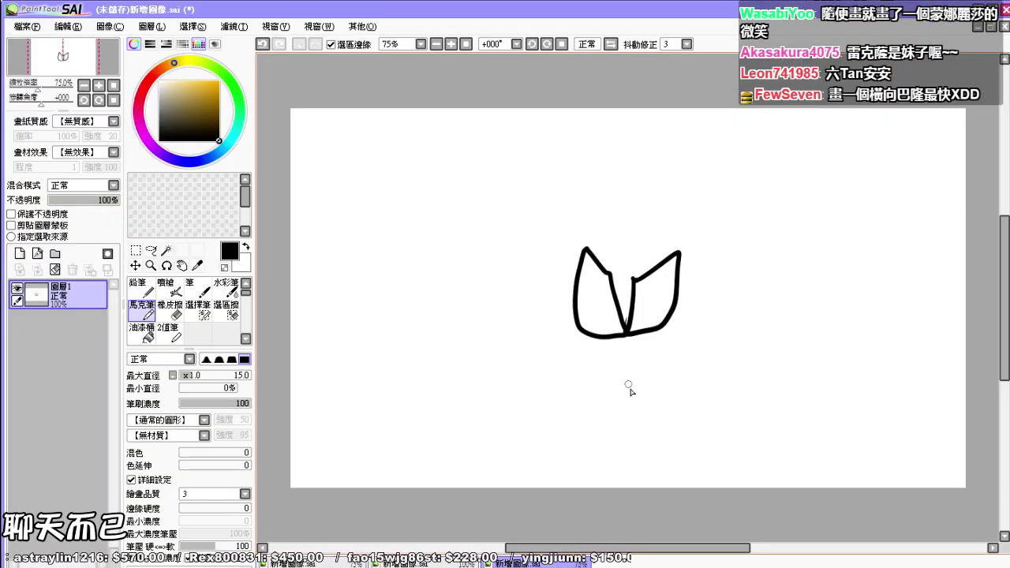
mouse_move(603, 354)
left_mouse_down()
mouse_move(604, 365)
mouse_move(644, 352)
mouse_move(561, 343)
mouse_move(604, 377)
mouse_move(670, 399)
mouse_move(685, 335)
mouse_move(665, 400)
left_mouse_up()
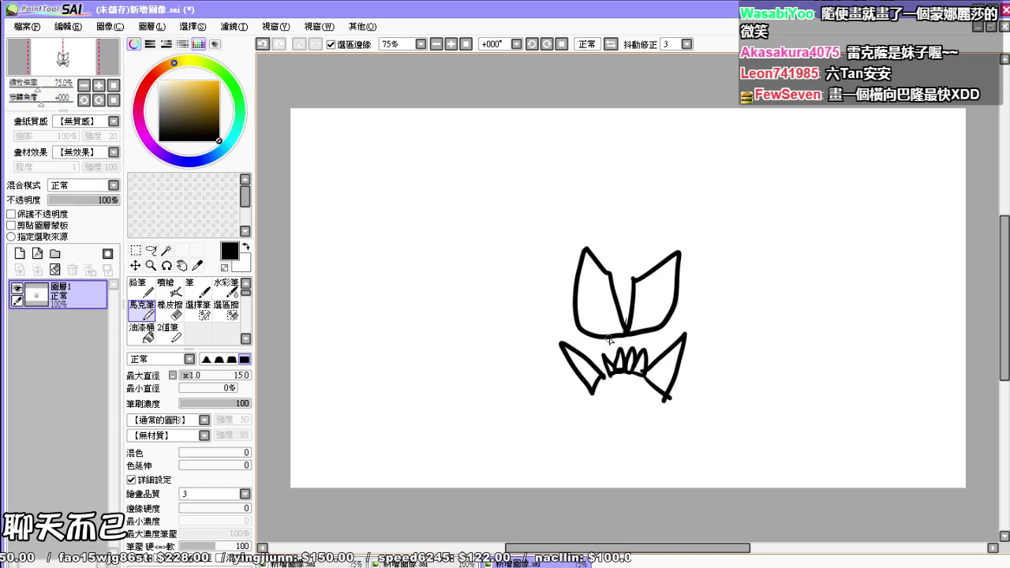
Step: Check the reference, replace the triangular fangs with curved mandibles, and outline a large blade-shaped forelimb on each side of the head
key("alt+Tab")
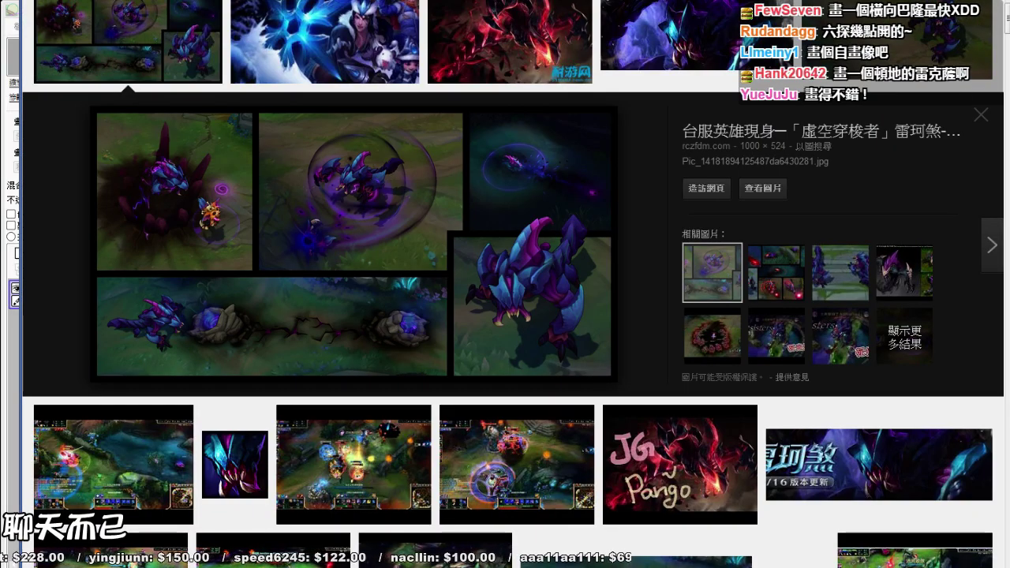
key("alt+Tab")
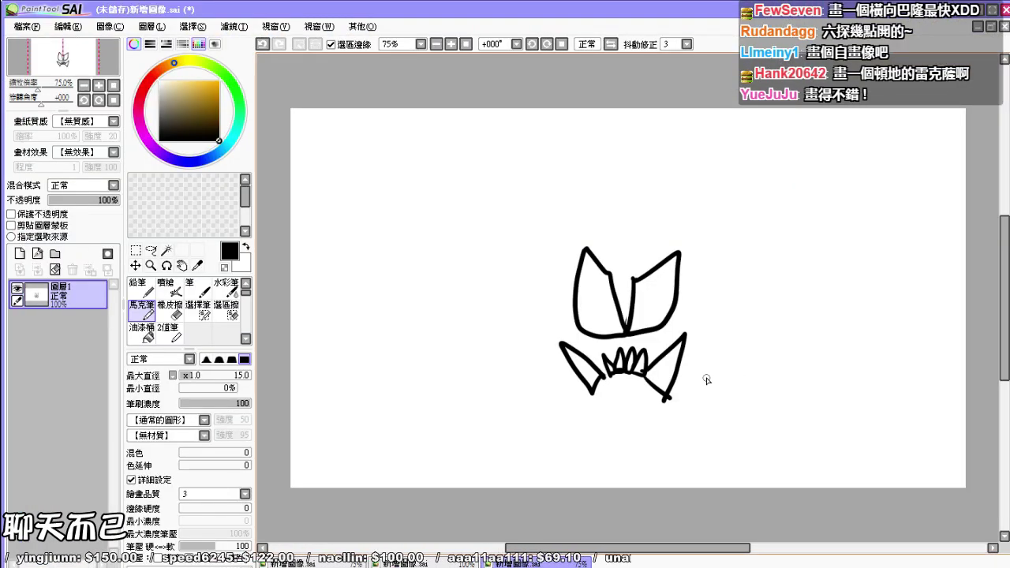
key("e")
mouse_move(578, 363)
left_mouse_down()
mouse_move(562, 345)
mouse_move(604, 395)
mouse_move(602, 385)
mouse_move(692, 375)
mouse_move(662, 375)
mouse_move(656, 393)
mouse_move(656, 360)
mouse_move(673, 379)
mouse_move(672, 406)
mouse_move(673, 354)
left_mouse_up()
key("e")
mouse_move(598, 374)
left_mouse_down()
mouse_move(601, 340)
mouse_move(661, 336)
mouse_move(722, 437)
mouse_move(791, 417)
mouse_move(793, 259)
mouse_move(708, 347)
left_mouse_up()
mouse_move(554, 344)
left_mouse_down()
mouse_move(543, 407)
mouse_move(515, 413)
mouse_move(495, 266)
mouse_move(542, 314)
mouse_move(556, 359)
left_mouse_up()
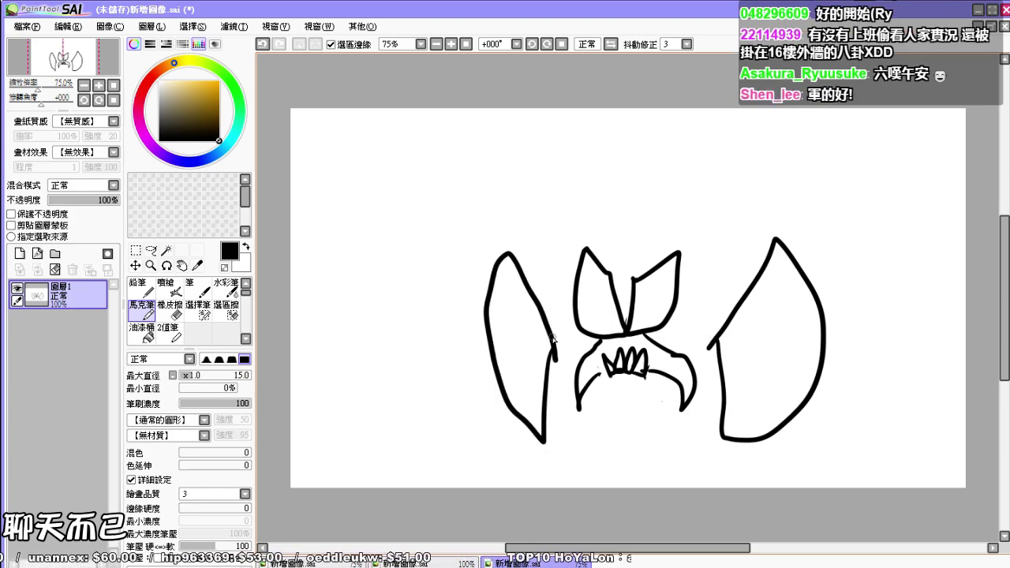
Step: Check the reference and draw pointed shoulder spikes joining head and forelimbs, plus three-clawed feet under both forelimbs
key("alt+Tab")
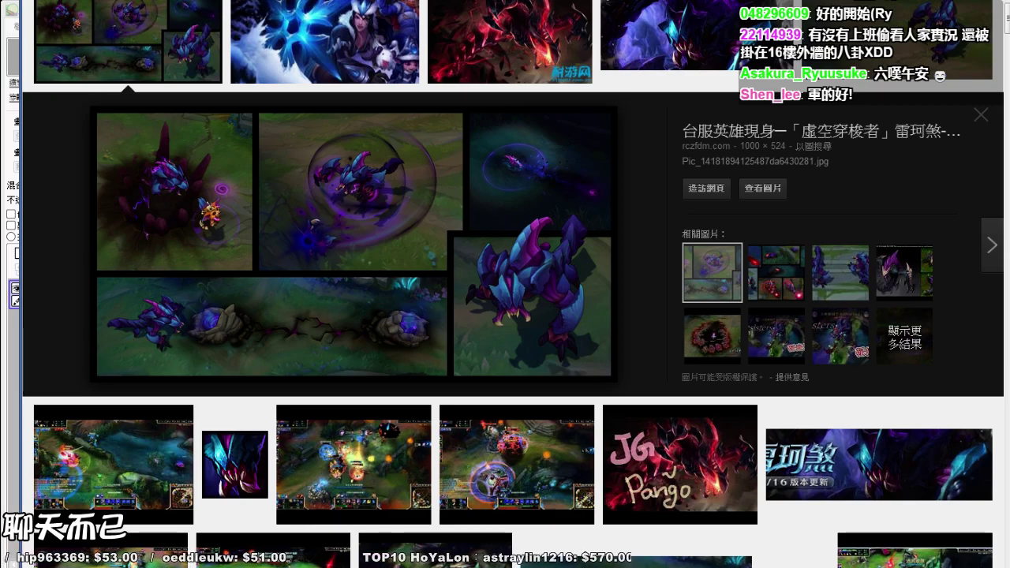
key("alt+Tab")
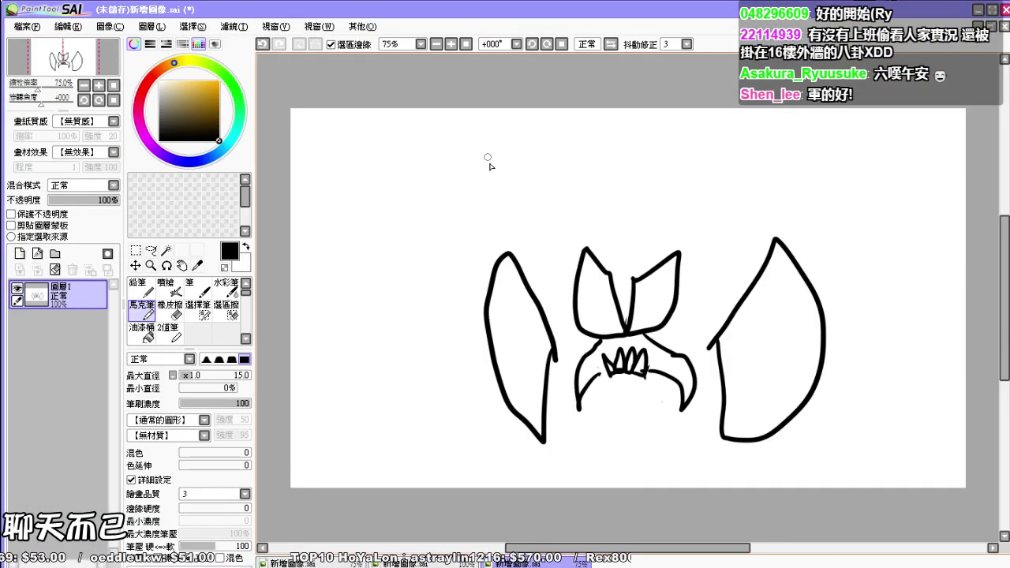
mouse_move(732, 314)
left_mouse_down()
mouse_move(710, 234)
mouse_move(671, 311)
mouse_move(709, 344)
left_mouse_up()
mouse_move(541, 309)
left_mouse_down()
mouse_move(556, 273)
mouse_move(571, 305)
mouse_move(555, 341)
left_mouse_up()
mouse_move(542, 441)
left_mouse_down()
mouse_move(523, 465)
mouse_move(515, 449)
mouse_move(536, 439)
left_mouse_up()
mouse_move(535, 438)
left_mouse_down()
mouse_move(492, 432)
mouse_move(523, 438)
left_mouse_up()
mouse_move(742, 454)
left_mouse_down()
mouse_move(720, 464)
mouse_move(757, 447)
mouse_move(779, 455)
mouse_move(781, 470)
mouse_move(758, 457)
mouse_move(762, 476)
mouse_move(744, 456)
mouse_move(747, 476)
mouse_move(763, 459)
left_mouse_up()
key("e")
key("e")
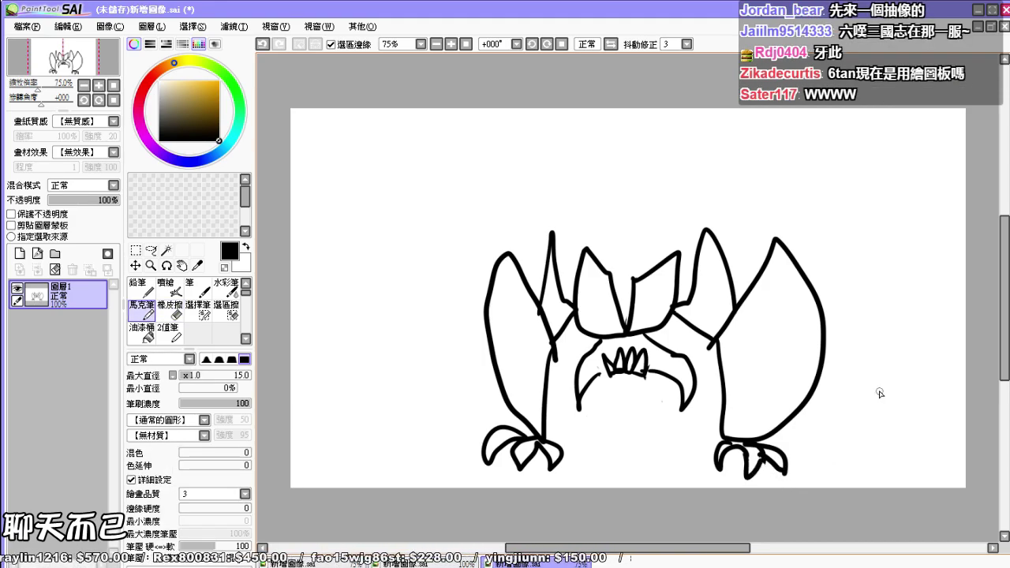
Step: Check the reference and draw a tall, swept-back pointed crest behind the head, with an inner ridge line and a short connecting stroke beside the face
key("alt+Tab")
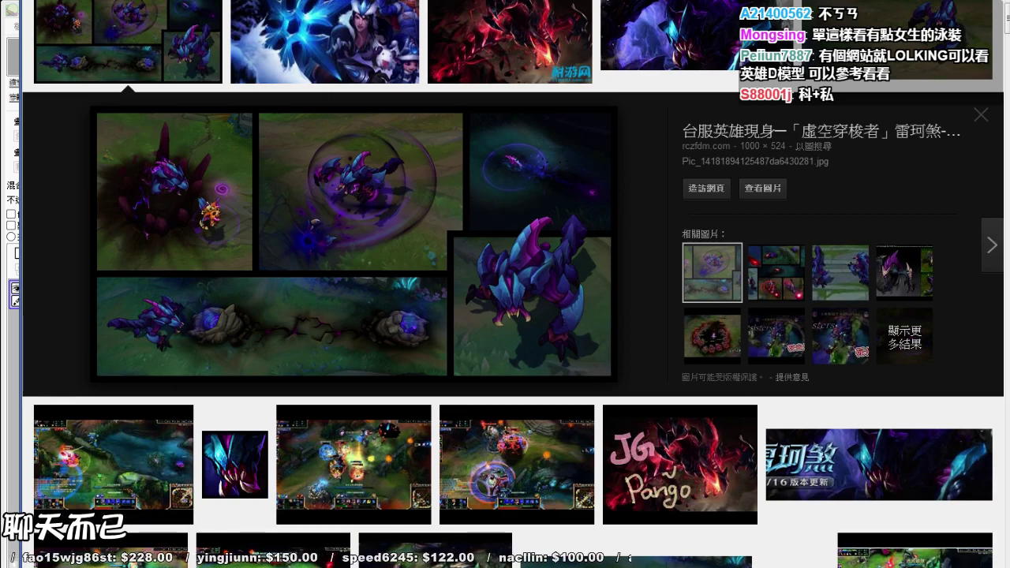
key("alt+Tab")
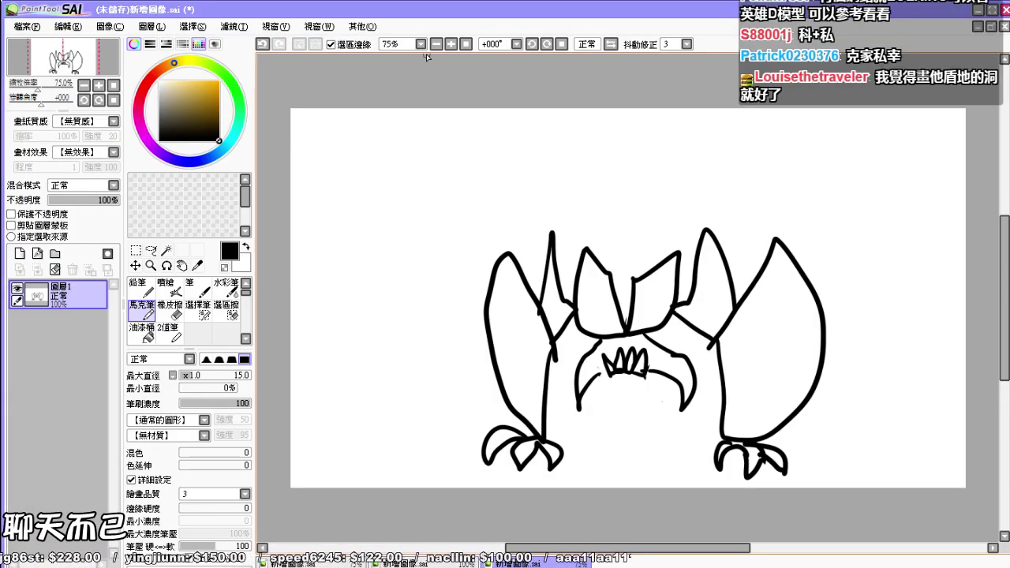
mouse_move(601, 249)
left_mouse_down()
mouse_move(699, 161)
mouse_move(681, 196)
mouse_move(698, 237)
left_mouse_up()
left_click_drag(671, 187, 638, 246)
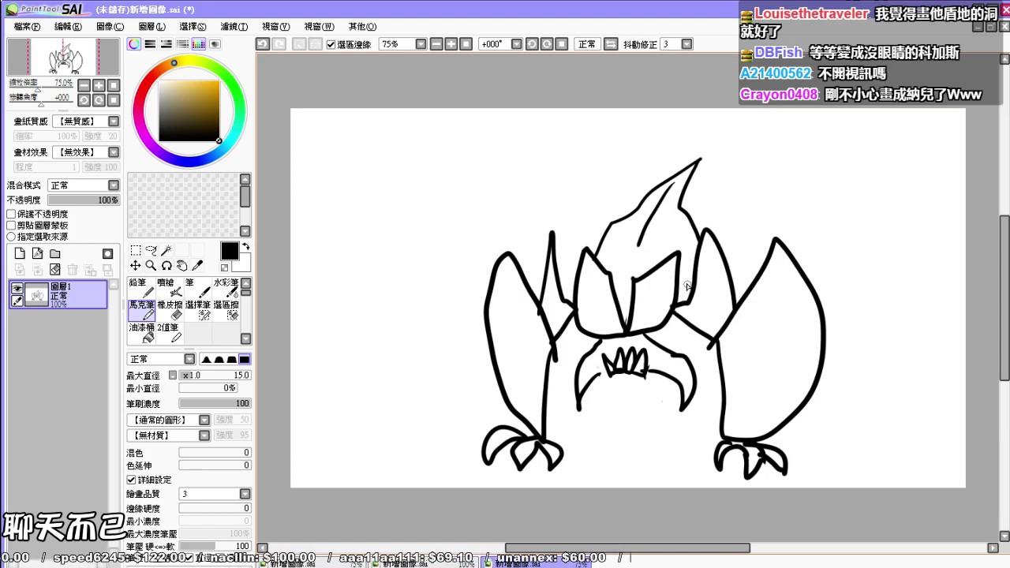
left_click_drag(678, 280, 688, 287)
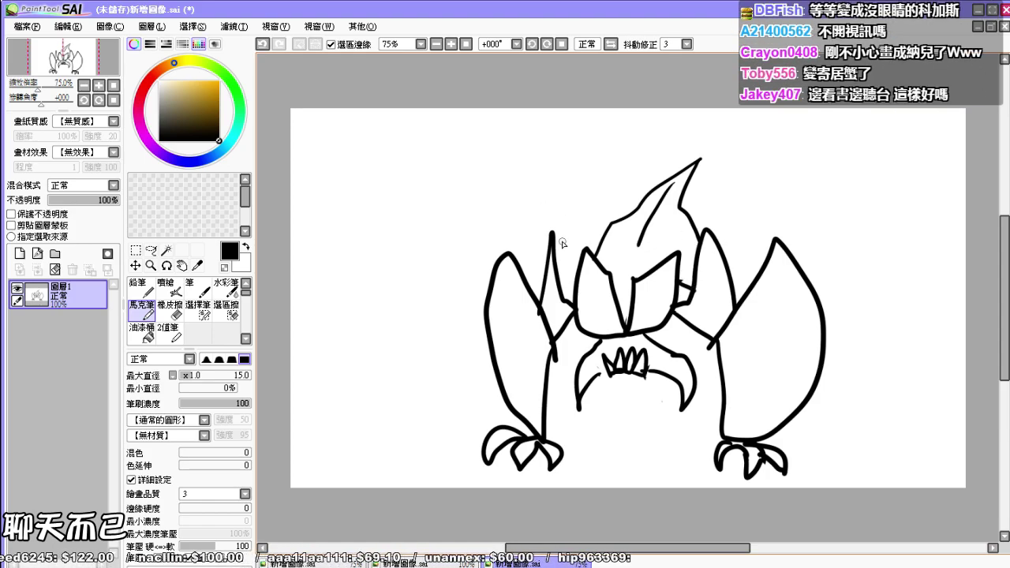
Step: Erase the face plate's rounded lower outline and redraw it with angular, stepped cheek edges
mouse_move(560, 276)
left_mouse_down()
mouse_move(568, 292)
mouse_move(579, 279)
mouse_move(595, 336)
left_mouse_up()
key("e")
key("e")
mouse_move(580, 262)
left_mouse_down()
mouse_move(572, 304)
mouse_move(600, 339)
left_mouse_up()
key("e")
mouse_move(664, 331)
left_mouse_down()
mouse_move(654, 327)
mouse_move(669, 305)
left_mouse_up()
key("e")
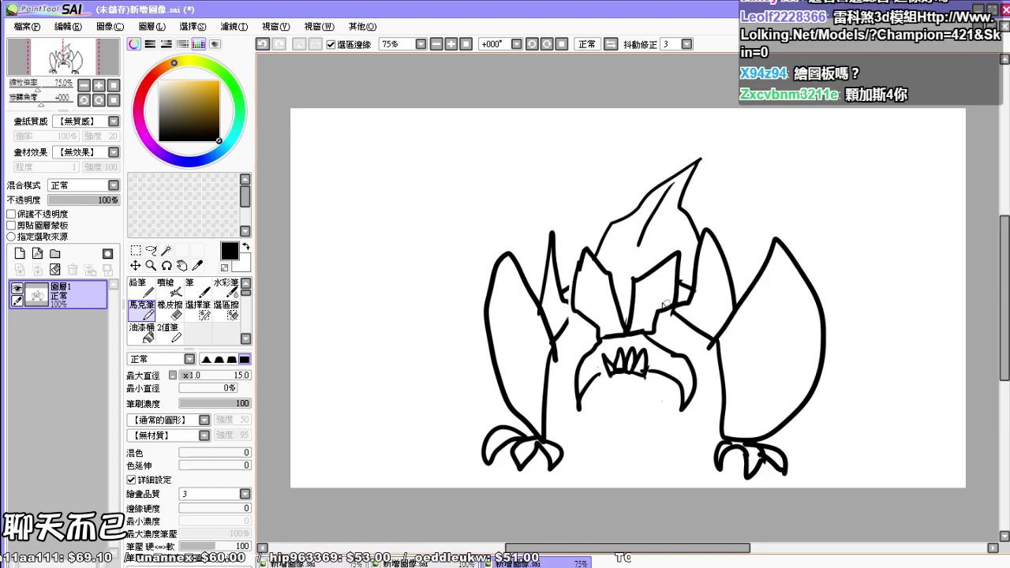
Step: Erase both curved mandibles and redraw them as smaller, angular hooks attached beside the teeth
key("e")
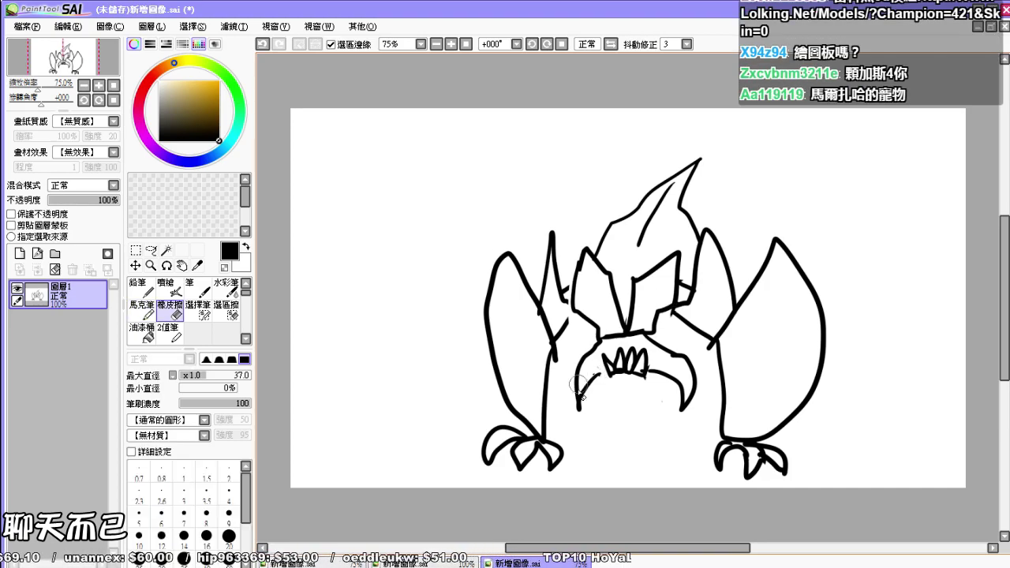
left_click_drag(587, 353, 579, 410)
key("b")
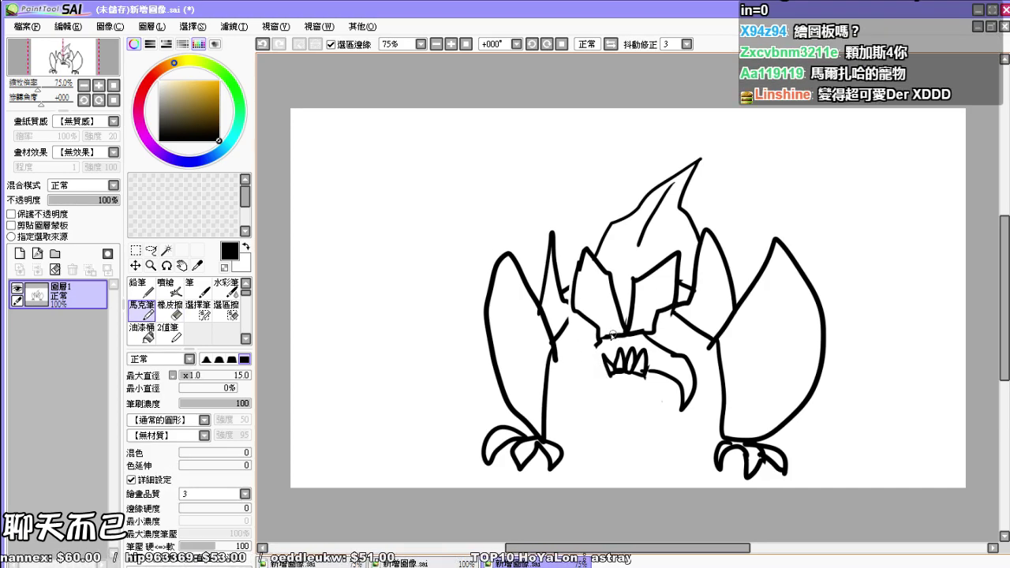
mouse_move(601, 351)
left_mouse_down()
mouse_move(581, 393)
mouse_move(604, 367)
left_mouse_up()
key("e")
mouse_move(676, 358)
left_mouse_down()
mouse_move(661, 383)
mouse_move(687, 370)
mouse_move(684, 411)
left_mouse_up()
key("b")
mouse_move(650, 371)
left_mouse_down()
mouse_move(673, 396)
mouse_move(658, 344)
left_mouse_up()
Step: Erase the face plate's inner upper edges, redraw them as slanted brow lines, and add two short slanted marks on the forehead
key("e")
mouse_move(636, 276)
left_mouse_down()
mouse_move(628, 320)
mouse_move(663, 269)
left_mouse_up()
key("b")
key("e")
mouse_move(592, 260)
left_mouse_down()
mouse_move(611, 278)
mouse_move(583, 252)
mouse_move(632, 278)
mouse_move(616, 275)
left_mouse_up()
key("b")
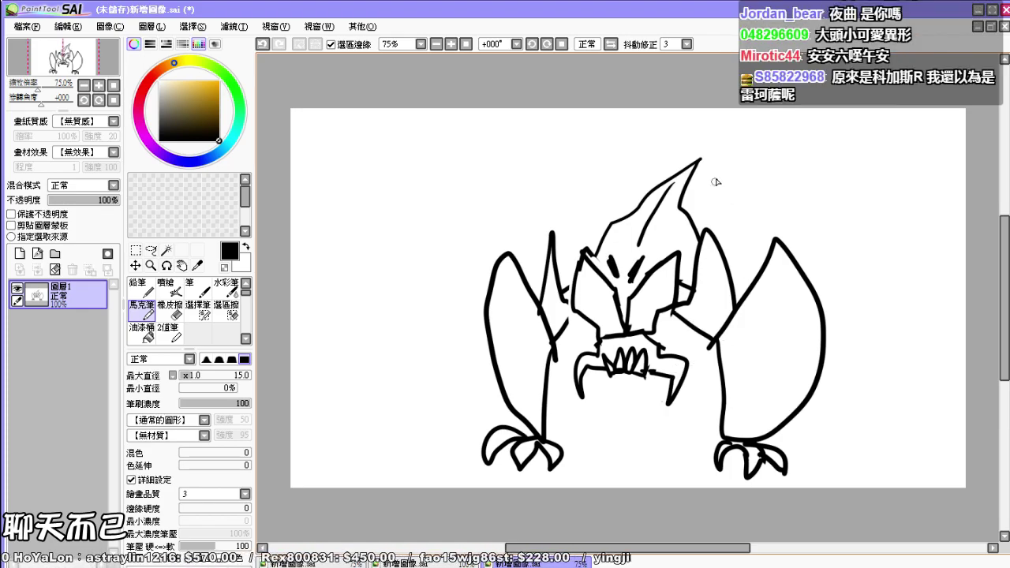
Step: Switch to the browser to examine the Rek'Sai in-game model collage against the drawing, and return to PaintTool SAI
key("alt+Tab")
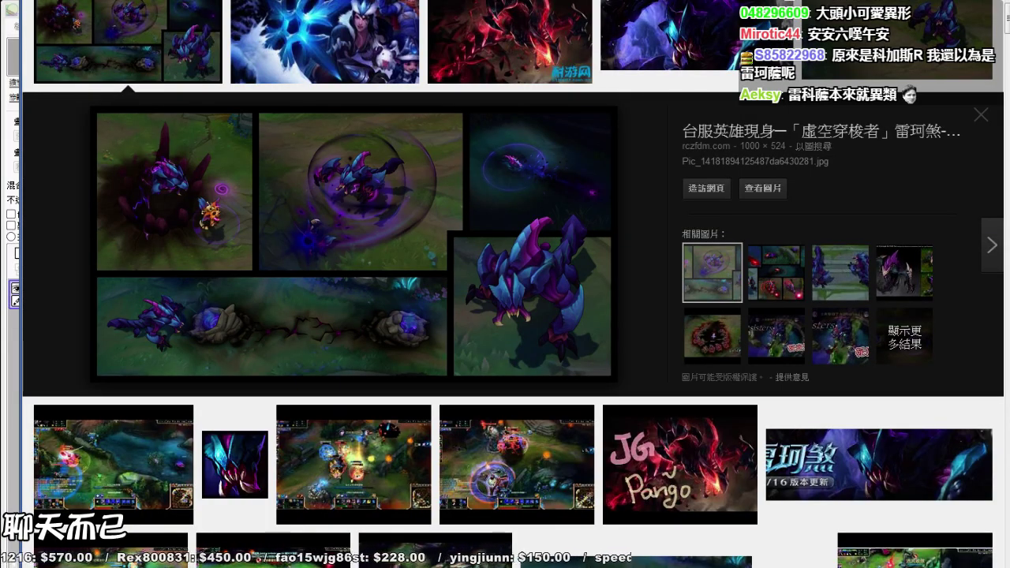
scroll(505, 316, "up", 1)
scroll(505, 315, "down", 1)
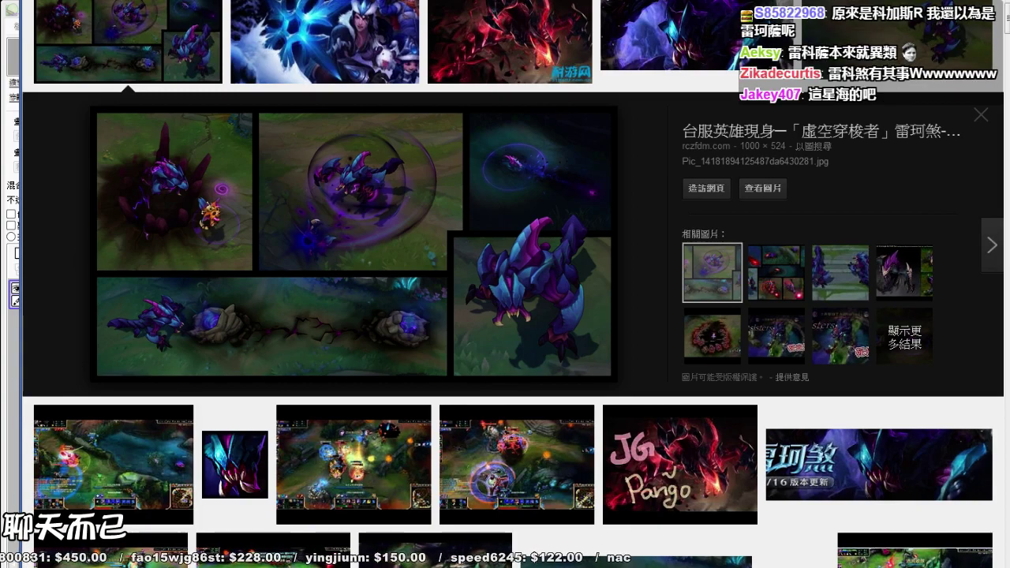
key("alt+Tab")
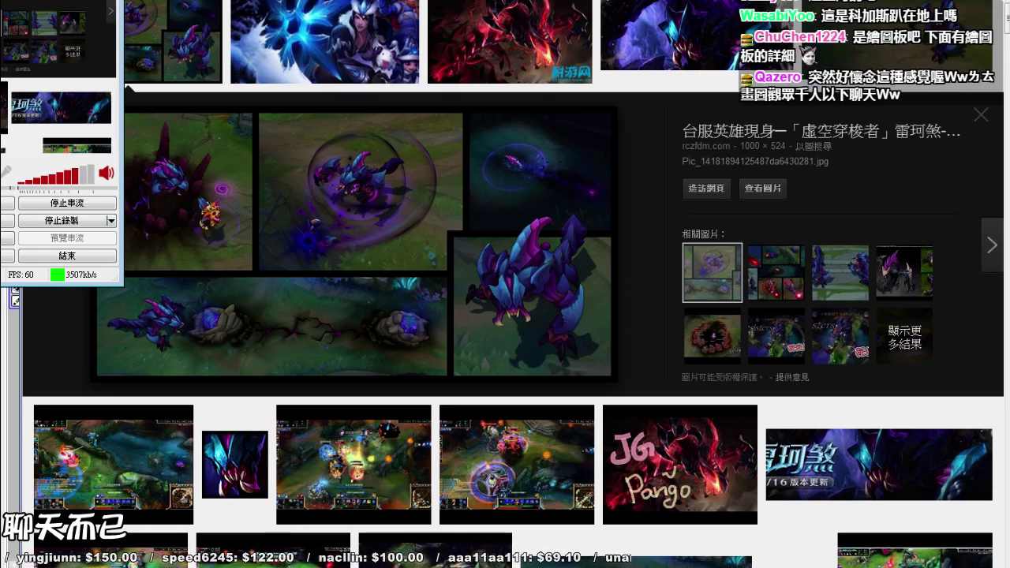
key("alt+Tab")
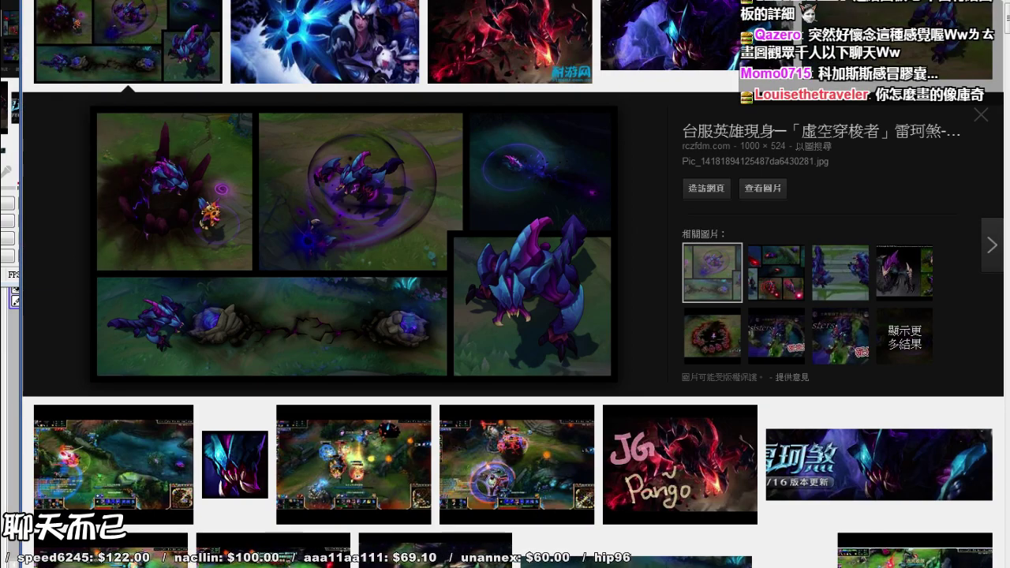
key("alt+Tab")
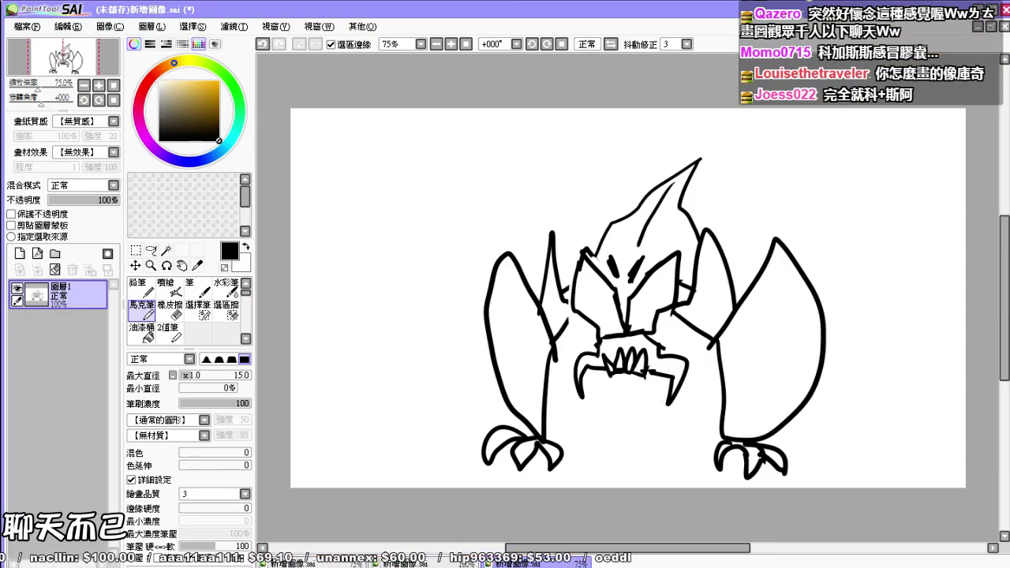
key("alt+Tab")
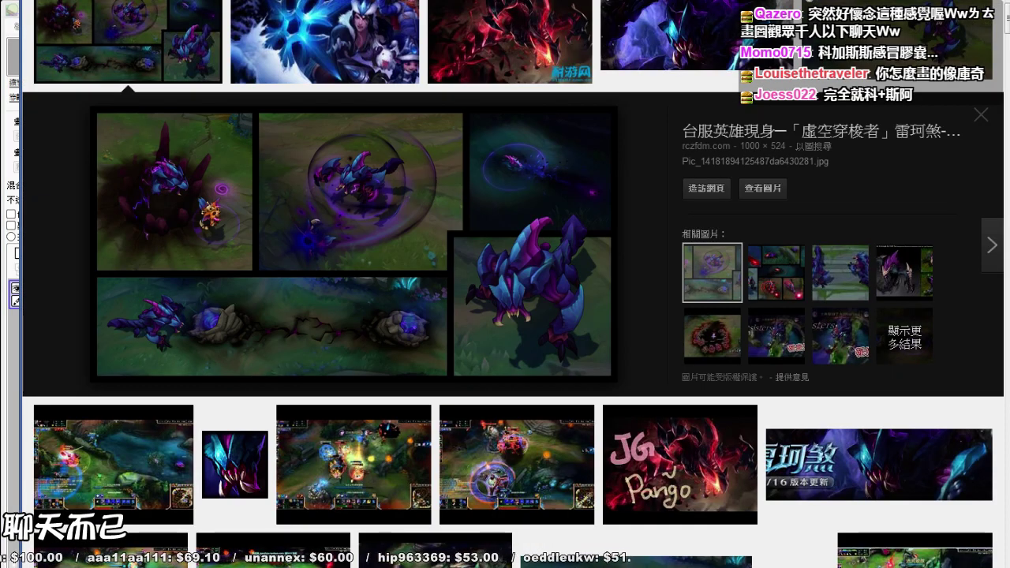
key("alt+Tab")
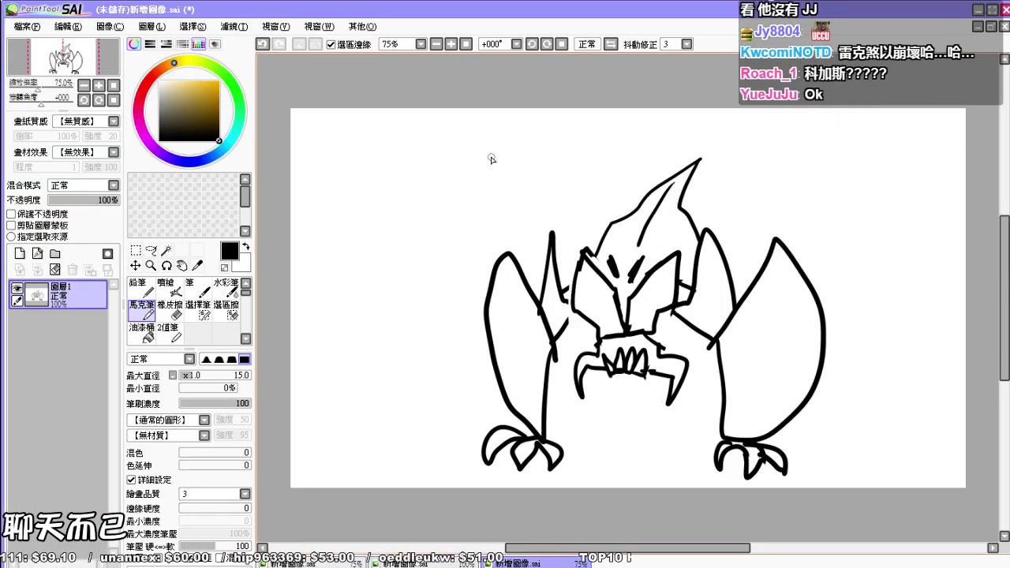
Step: Draw a segmented tail rising diagonally from behind the crest and ending in a large pointed blade
mouse_move(696, 223)
left_mouse_down()
mouse_move(754, 207)
mouse_move(781, 183)
mouse_move(749, 230)
left_mouse_up()
mouse_move(769, 179)
left_mouse_down()
mouse_move(806, 144)
mouse_move(787, 201)
left_mouse_up()
mouse_move(794, 144)
left_mouse_down()
mouse_move(847, 162)
mouse_move(800, 182)
left_mouse_up()
key("e")
left_click_drag(841, 107, 852, 162)
key("b")
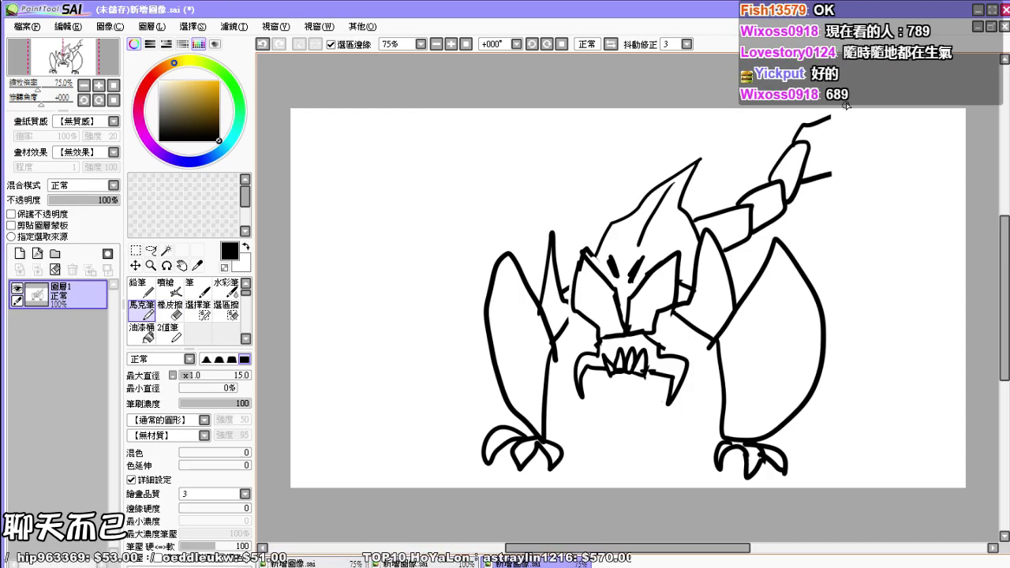
mouse_move(829, 117)
left_mouse_down()
mouse_move(877, 117)
mouse_move(836, 175)
left_mouse_up()
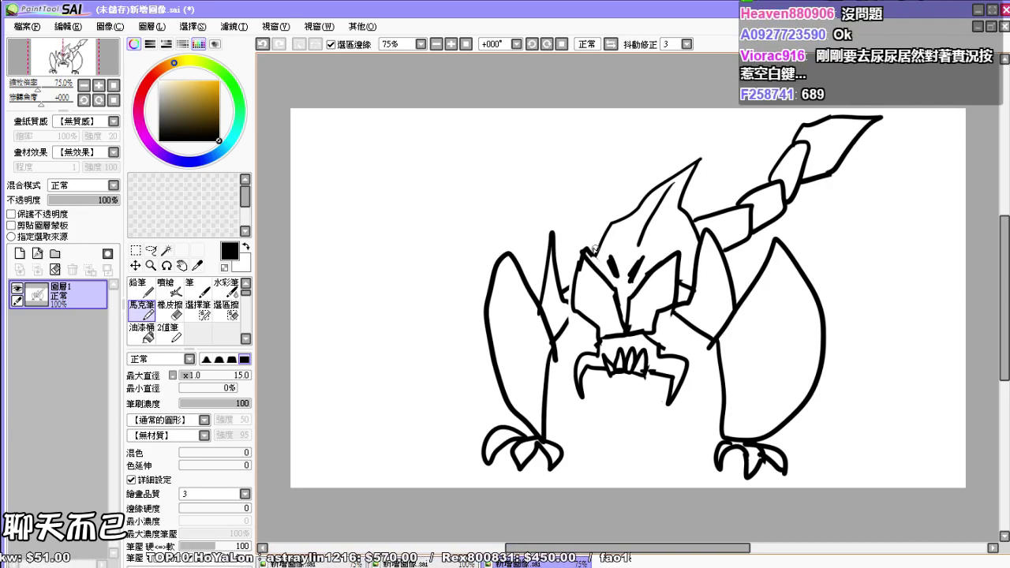
Step: Tidy the outer edge of the face plate, check the reference, and redraw both mandibles as thicker, forked pincers
left_click_drag(579, 248, 580, 312)
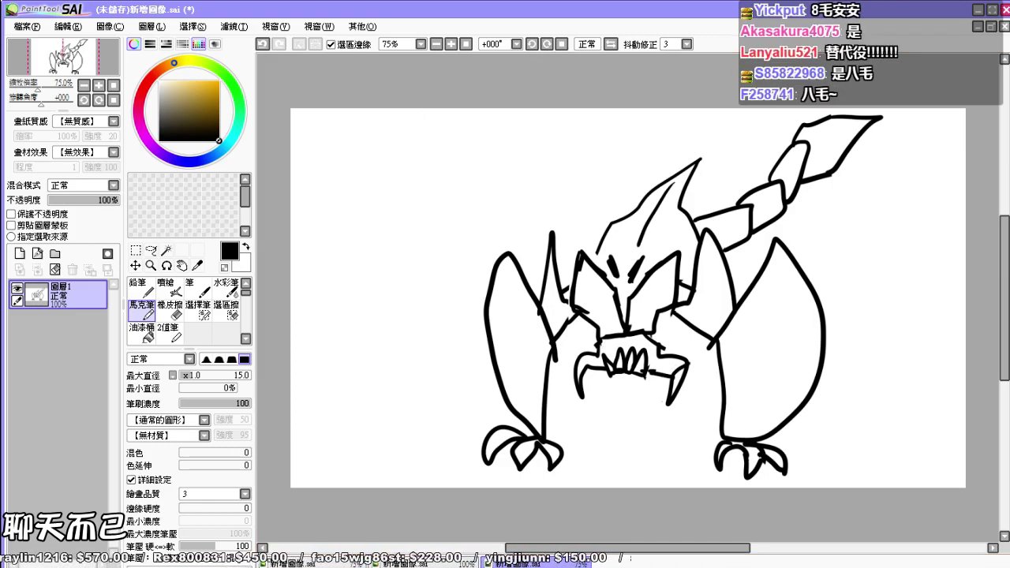
key("alt+Tab")
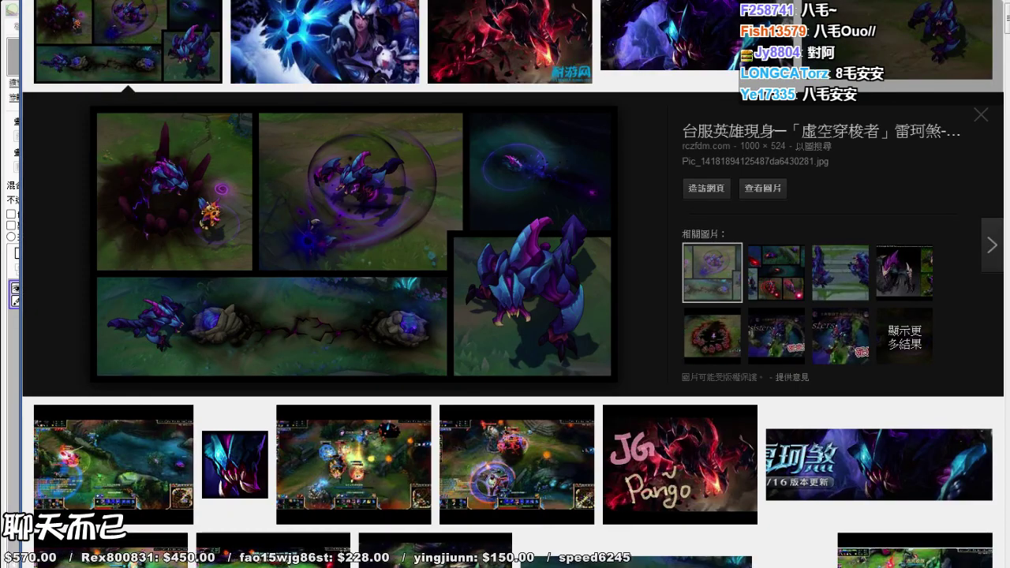
key("alt+Tab")
key("e")
mouse_move(592, 379)
left_mouse_down()
mouse_move(570, 349)
mouse_move(582, 399)
left_mouse_up()
key("b")
mouse_move(587, 353)
left_mouse_down()
mouse_move(566, 365)
mouse_move(595, 371)
mouse_move(582, 388)
mouse_move(576, 365)
mouse_move(590, 377)
mouse_move(593, 367)
left_mouse_up()
key("e")
key("b")
key("e")
mouse_move(682, 371)
left_mouse_down()
mouse_move(676, 393)
mouse_move(694, 369)
mouse_move(697, 381)
left_mouse_up()
key("e")
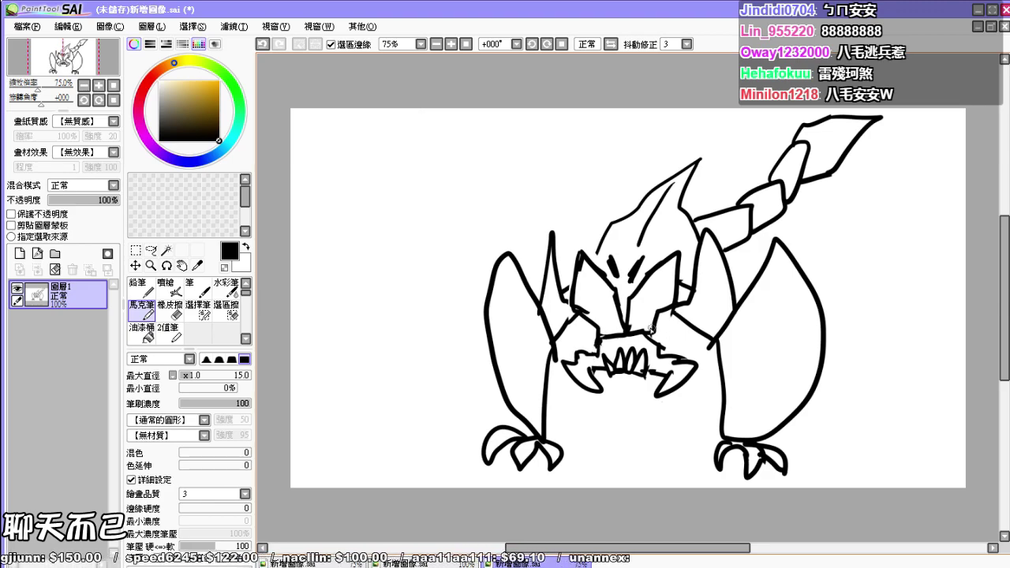
Step: Draw two narrow, black-filled eyes topped by slanted lid lines inside the face plate
key("e")
mouse_move(584, 309)
left_mouse_down()
mouse_move(619, 304)
mouse_move(629, 316)
mouse_move(623, 300)
mouse_move(625, 334)
left_mouse_up()
key("e")
mouse_move(636, 293)
left_mouse_down()
mouse_move(593, 303)
mouse_move(654, 308)
mouse_move(645, 306)
left_mouse_up()
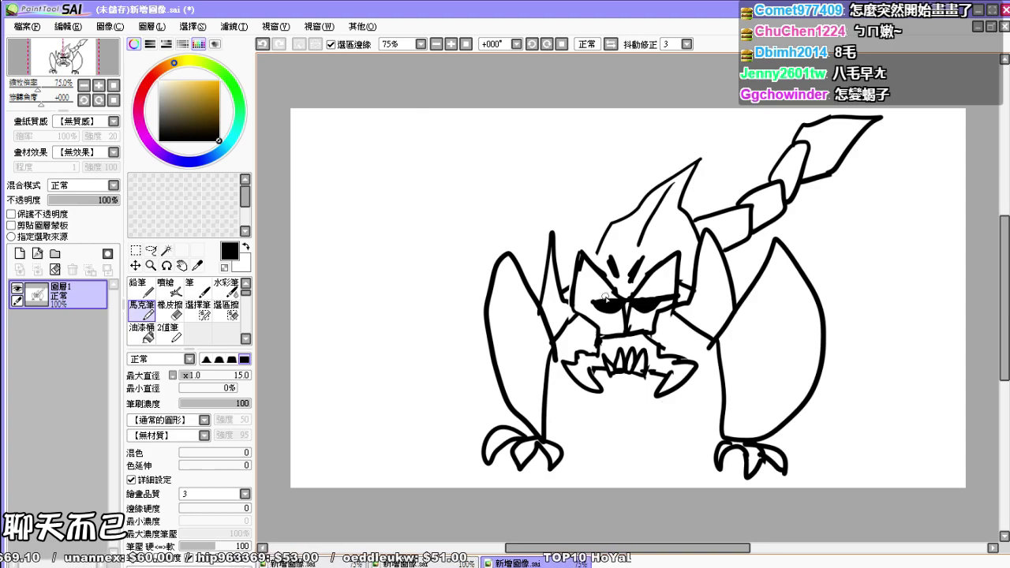
left_click_drag(594, 301, 607, 299)
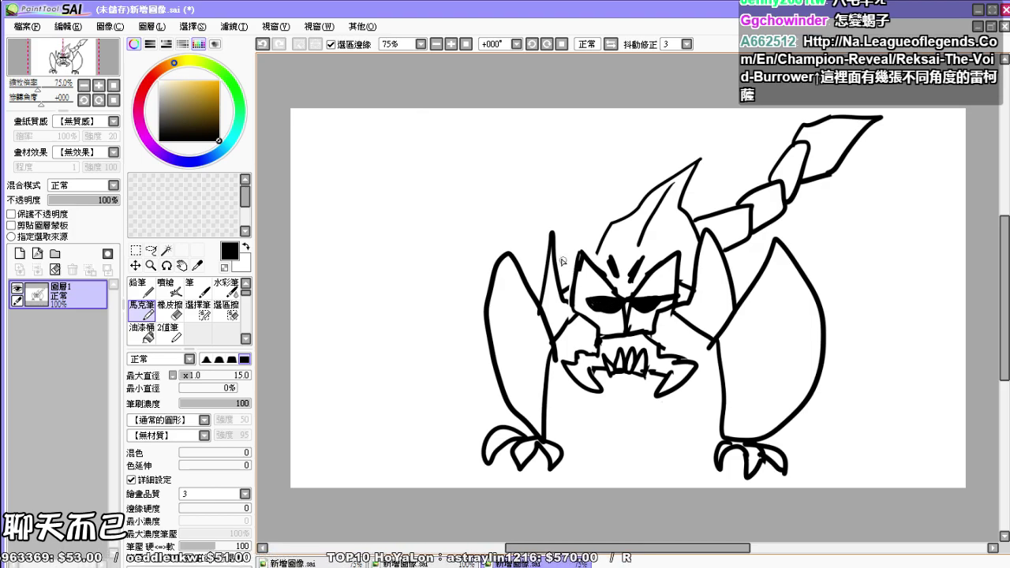
Step: Draw a short inner contour stroke on each forelimb and erase small highlight dots in both black eyes
left_click_drag(613, 295, 628, 313)
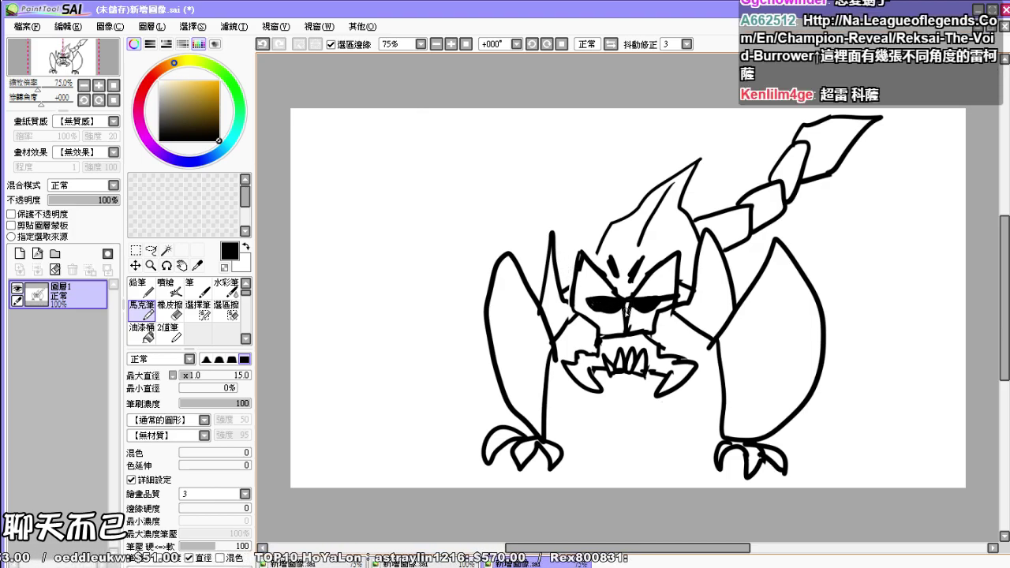
left_click_drag(509, 307, 519, 364)
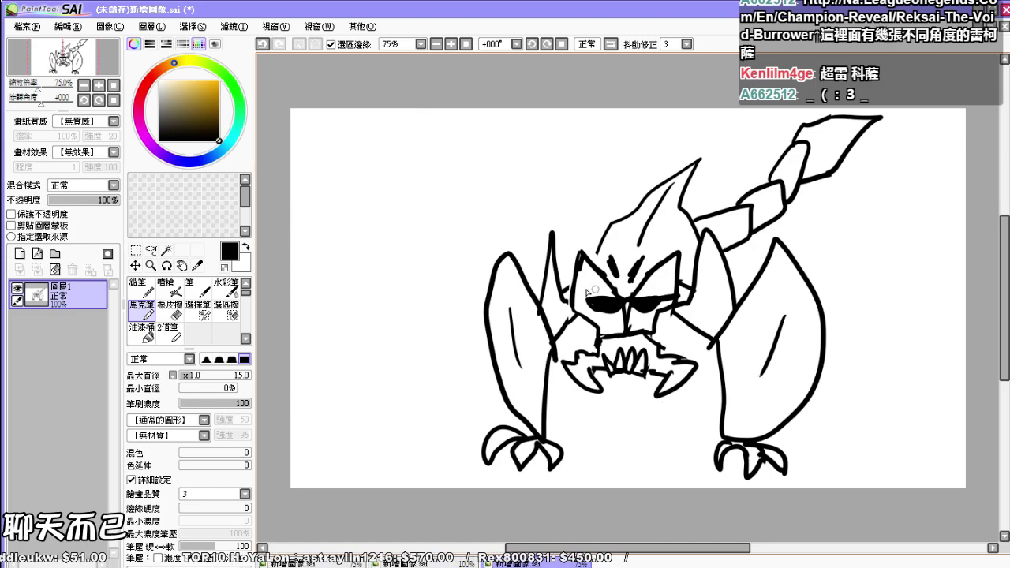
key("e")
left_click(597, 301)
left_click(606, 302)
left_click(635, 302)
left_click(643, 302)
key("m")
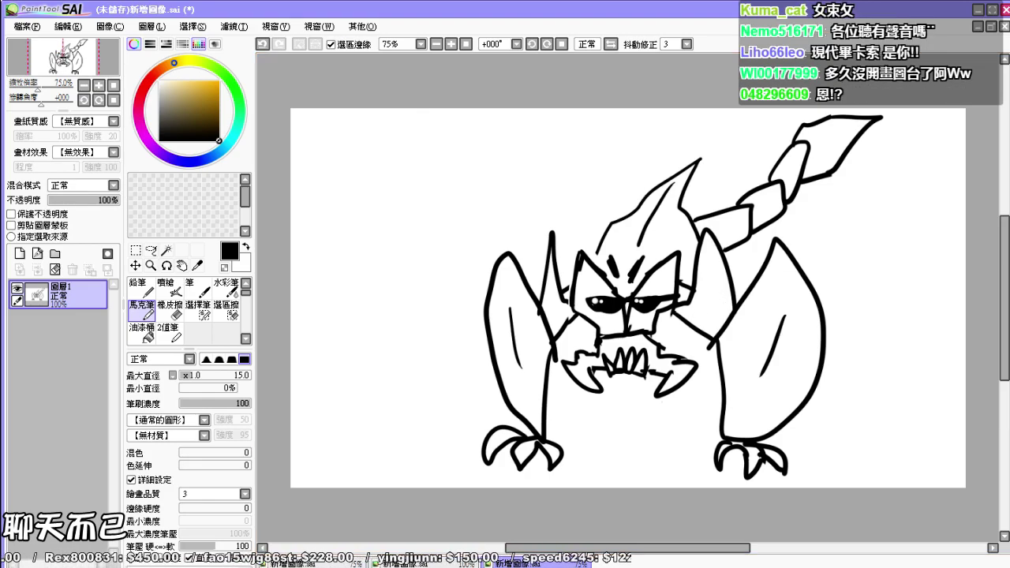
Step: Switch to the browser, browse the image results, open the Rek'Sai in-game collage at full size, and return to PaintTool SAI
key("alt+Tab")
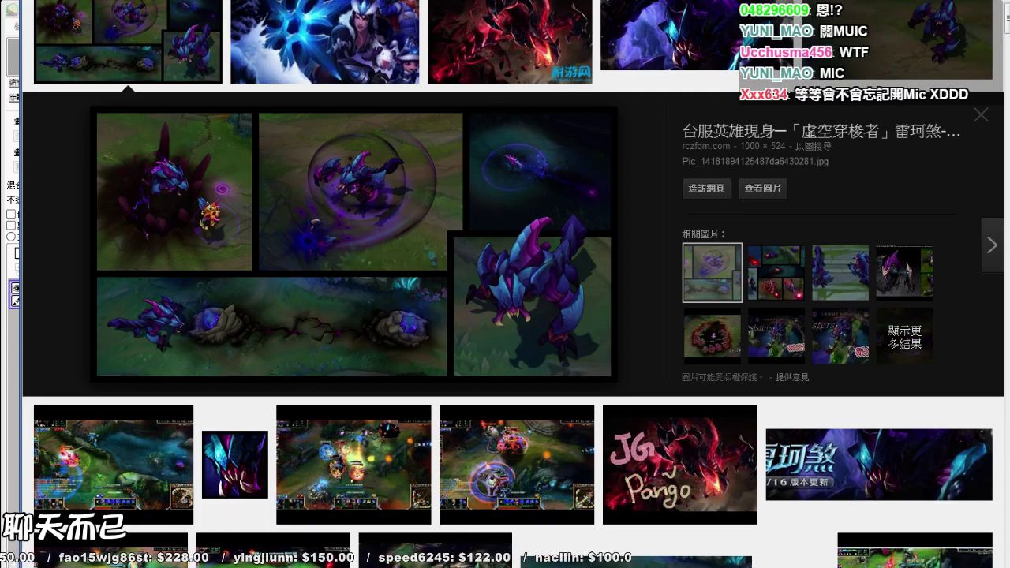
scroll(513, 284, "up", 2)
scroll(353, 213, "down", 5)
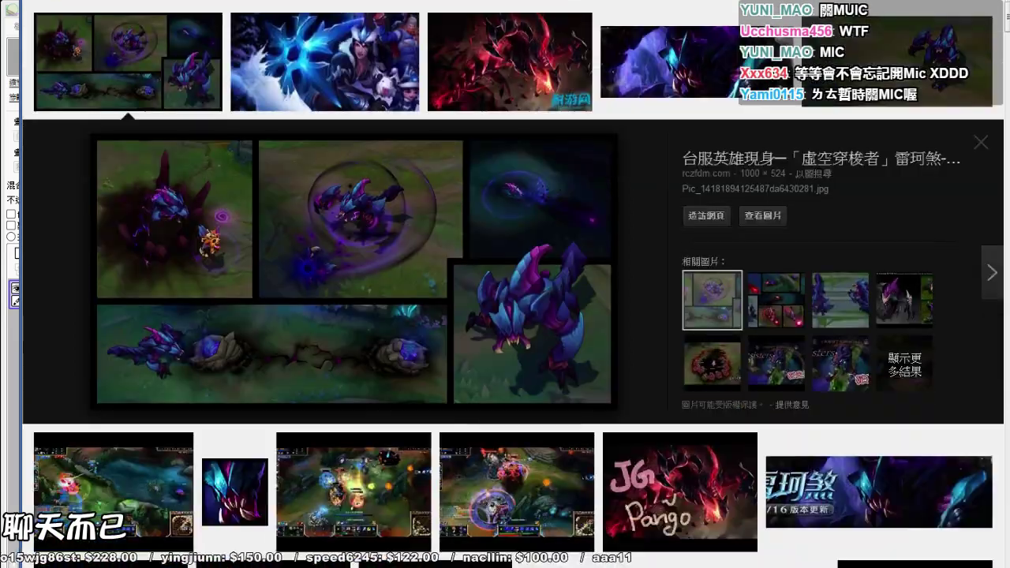
scroll(505, 315, "down", 9)
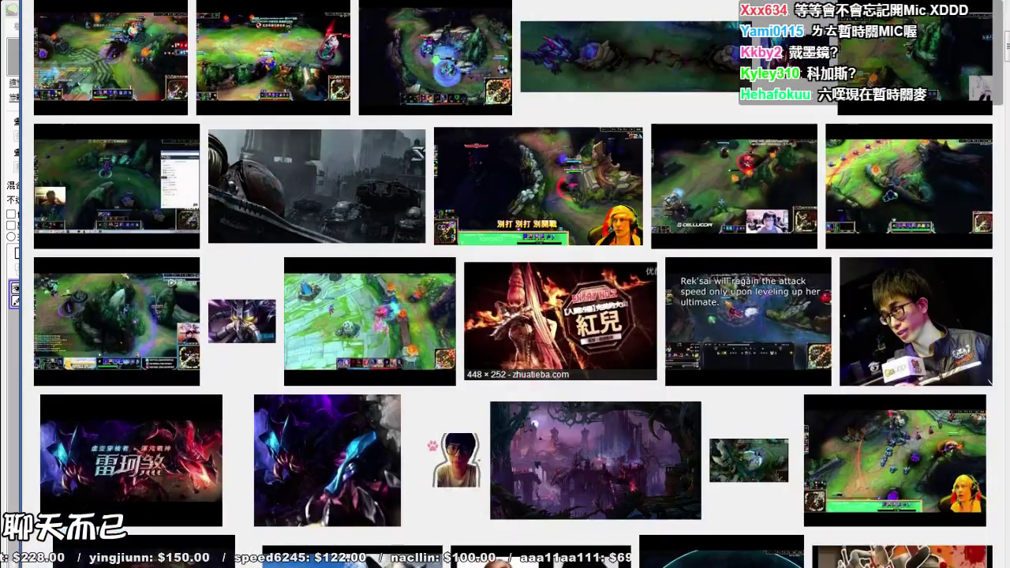
scroll(473, 288, "down", 3)
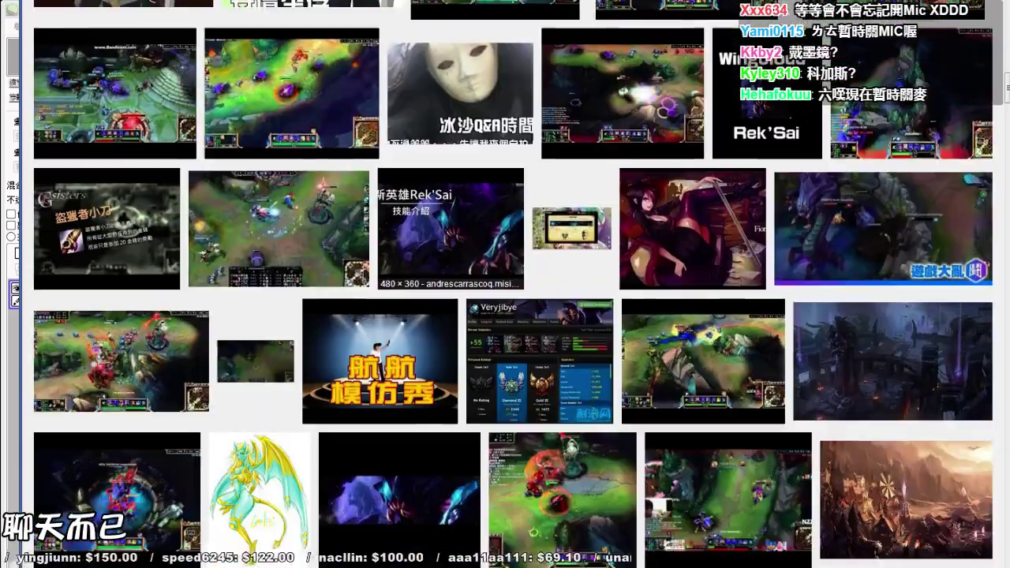
scroll(473, 288, "up", 15)
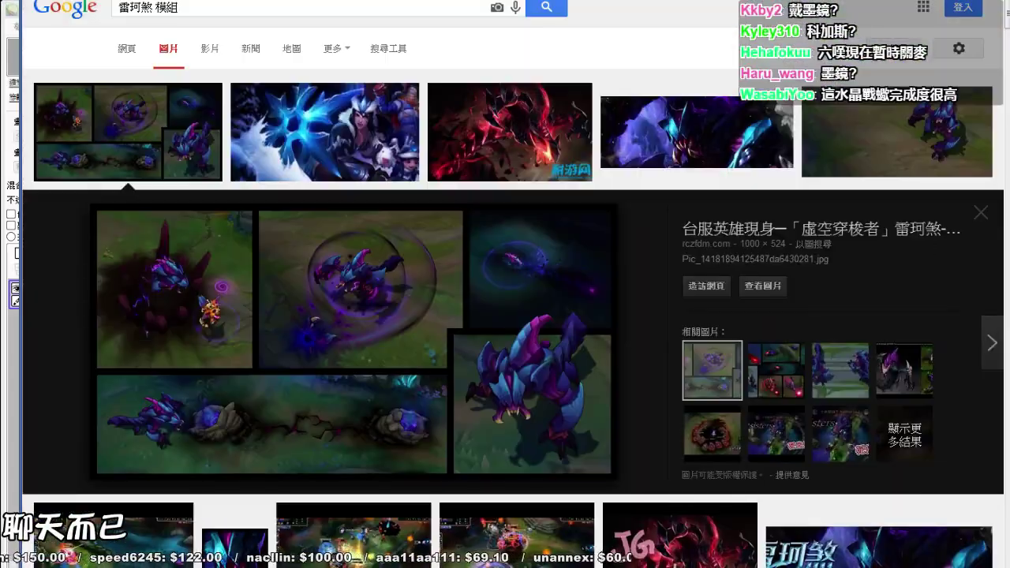
left_click(762, 286)
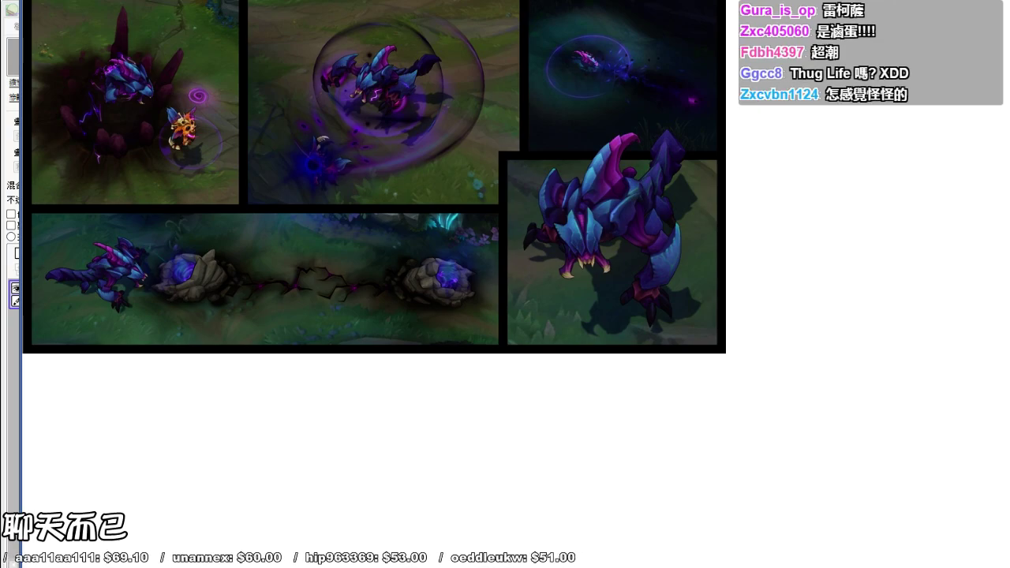
key("alt+Tab")
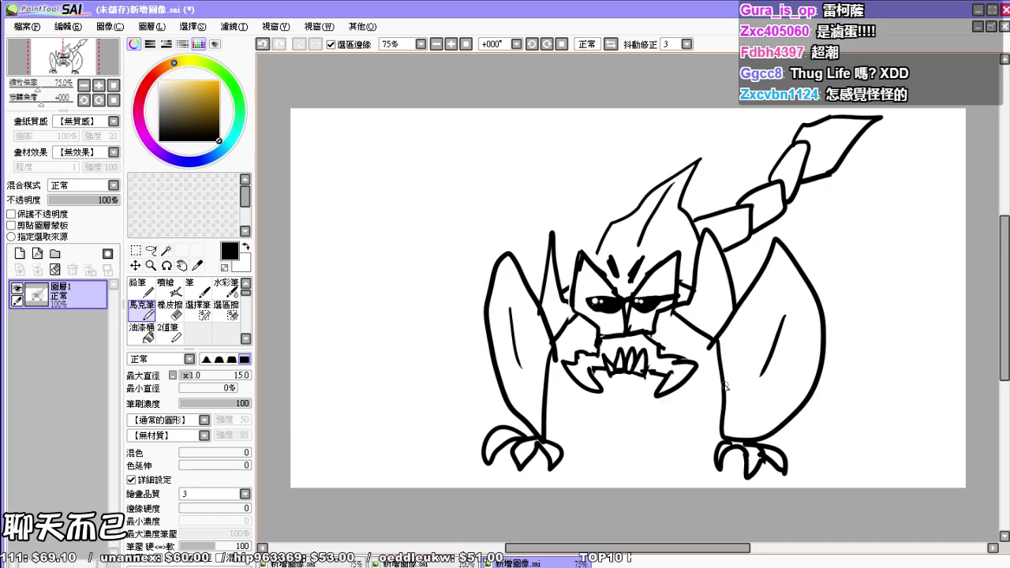
Step: Erase the right shoulder plate, the tail's base segment, the whole left forelimb and the upper part of the head crest
key("e")
mouse_move(680, 189)
left_mouse_down()
mouse_move(726, 245)
mouse_move(728, 203)
mouse_move(748, 235)
mouse_move(738, 219)
mouse_move(710, 234)
mouse_move(693, 301)
mouse_move(710, 301)
mouse_move(717, 265)
mouse_move(680, 301)
left_mouse_up()
key("n")
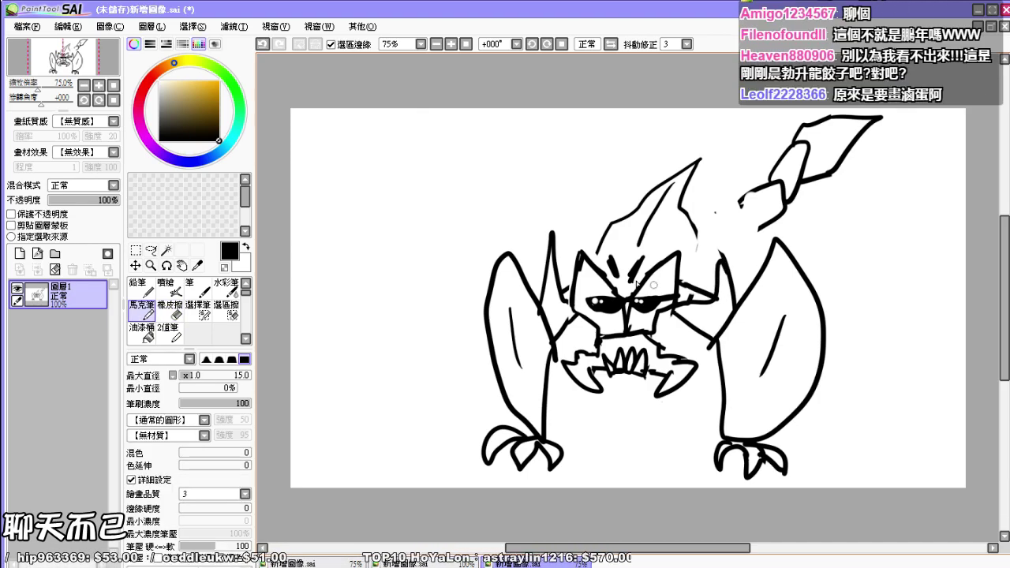
key("e")
mouse_move(505, 244)
left_mouse_down()
mouse_move(487, 371)
mouse_move(523, 415)
mouse_move(512, 453)
mouse_move(481, 463)
mouse_move(508, 439)
mouse_move(535, 438)
mouse_move(549, 451)
mouse_move(498, 410)
mouse_move(538, 455)
mouse_move(482, 449)
mouse_move(505, 440)
mouse_move(528, 374)
mouse_move(545, 357)
mouse_move(547, 380)
mouse_move(497, 239)
mouse_move(520, 344)
mouse_move(518, 317)
mouse_move(527, 320)
mouse_move(537, 296)
mouse_move(553, 334)
mouse_move(575, 323)
mouse_move(554, 309)
mouse_move(553, 239)
mouse_move(538, 257)
left_mouse_up()
key("n")
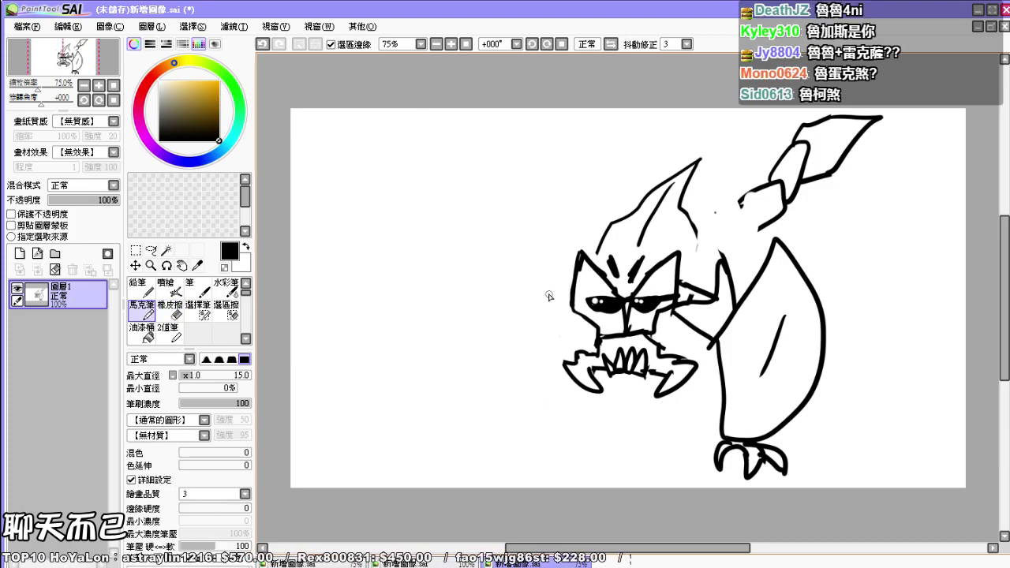
key("e")
mouse_move(634, 190)
left_mouse_down()
mouse_move(677, 185)
mouse_move(622, 223)
mouse_move(711, 215)
left_mouse_up()
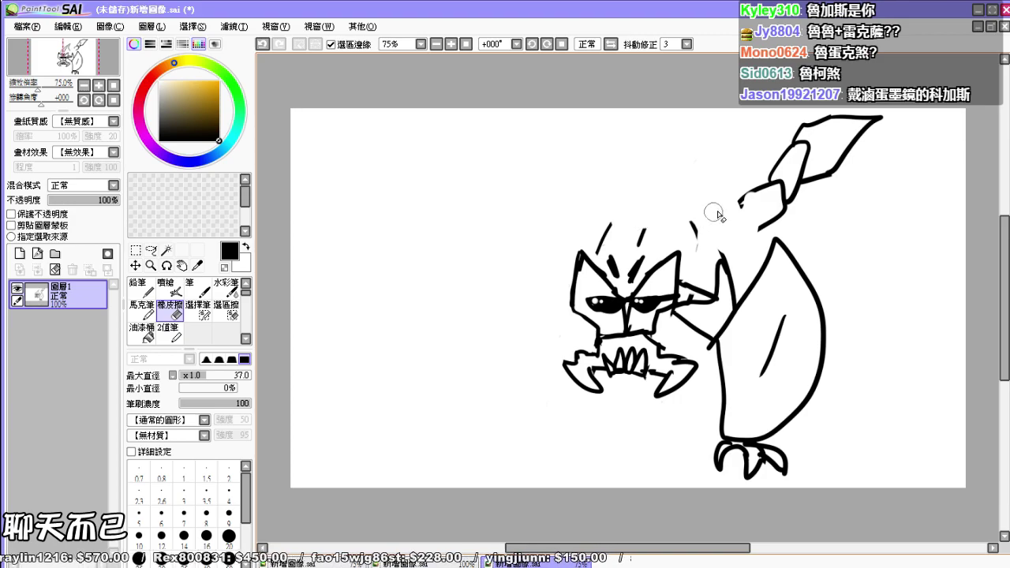
Step: Draw a new head crest with three pointed spikes, the middle one tallest, reaching down to the face plate
key("b")
mouse_move(601, 230)
left_mouse_down()
mouse_move(616, 194)
mouse_move(637, 184)
mouse_move(676, 204)
mouse_move(711, 181)
mouse_move(713, 254)
left_mouse_up()
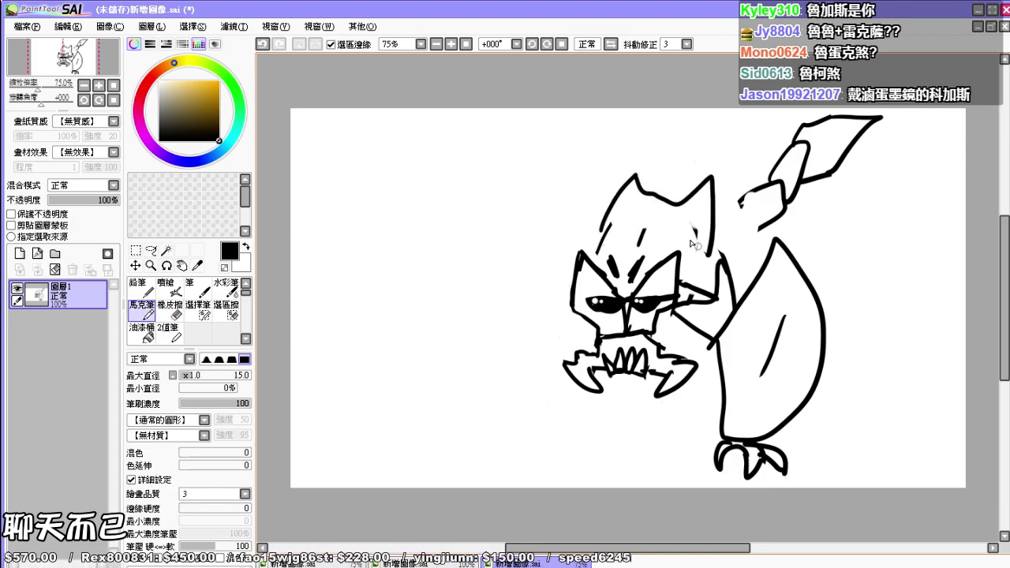
mouse_move(648, 193)
left_mouse_down()
mouse_move(667, 149)
mouse_move(683, 193)
mouse_move(658, 228)
mouse_move(644, 230)
mouse_move(657, 200)
mouse_move(659, 213)
mouse_move(525, 275)
left_mouse_up()
Step: Draw a new left forelimb spread wide of the head, with a thin upper arm, pointed elbow plate, large blade and curved claws
key("e")
key("b")
mouse_move(566, 290)
left_mouse_down()
mouse_move(518, 299)
mouse_move(472, 285)
mouse_move(475, 320)
mouse_move(457, 377)
mouse_move(398, 303)
mouse_move(483, 275)
left_mouse_up()
mouse_move(441, 402)
left_mouse_down()
mouse_move(412, 427)
mouse_move(428, 390)
mouse_move(381, 403)
mouse_move(429, 388)
left_mouse_up()
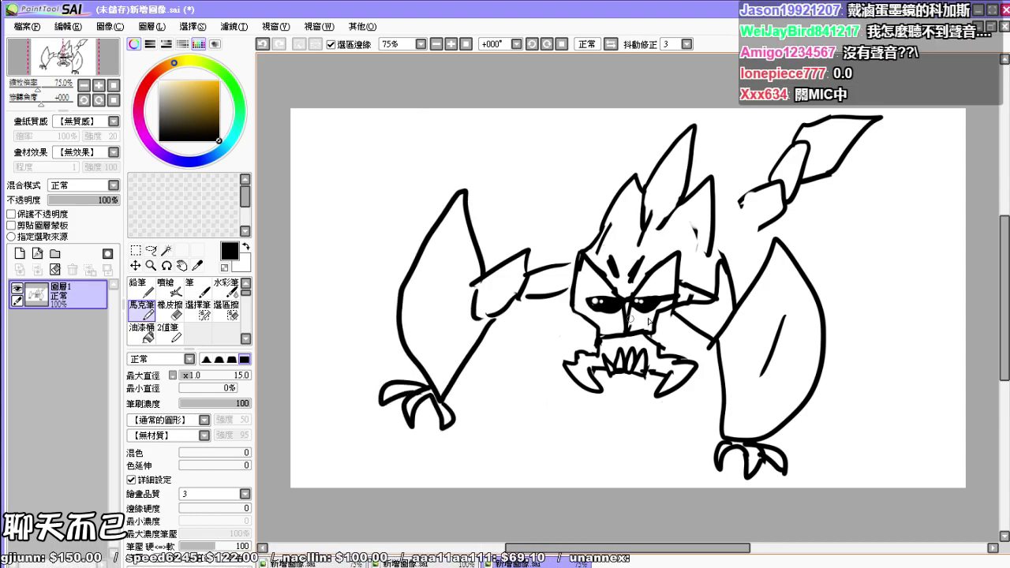
Step: Erase the old right forelimb together with its shoulder joint and claws
key("e")
mouse_move(749, 303)
left_mouse_down()
mouse_move(725, 349)
mouse_move(710, 341)
mouse_move(739, 320)
mouse_move(721, 296)
mouse_move(701, 320)
mouse_move(679, 314)
mouse_move(710, 284)
mouse_move(727, 302)
mouse_move(691, 312)
mouse_move(735, 320)
mouse_move(722, 434)
mouse_move(757, 314)
mouse_move(775, 388)
mouse_move(799, 385)
mouse_move(828, 329)
mouse_move(735, 439)
mouse_move(721, 395)
mouse_move(727, 476)
mouse_move(759, 447)
mouse_move(779, 463)
mouse_move(772, 442)
mouse_move(739, 469)
left_mouse_up()
key("b")
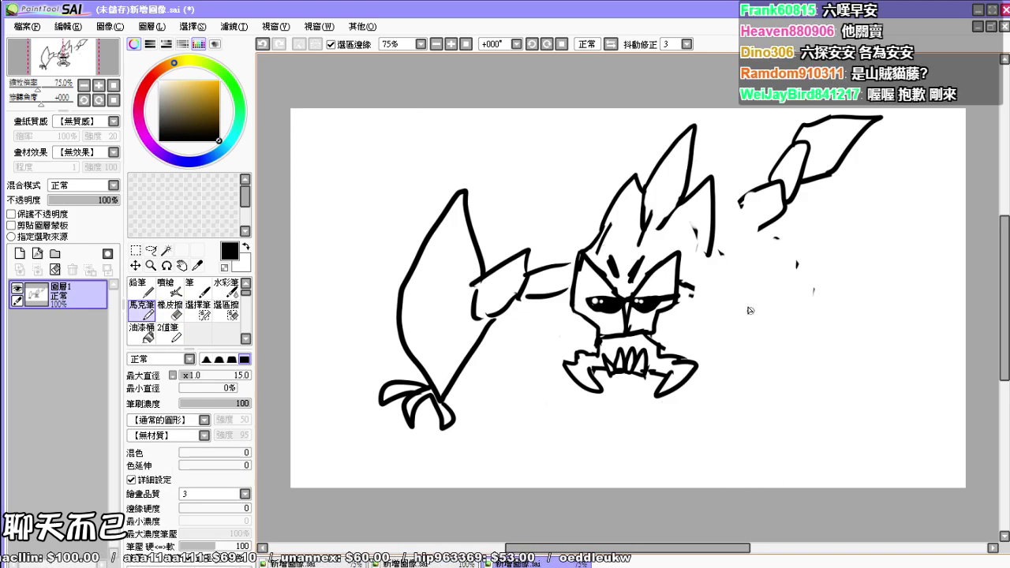
right_click(688, 274)
key("ctrl+z")
key("ctrl+y")
key("ctrl+z")
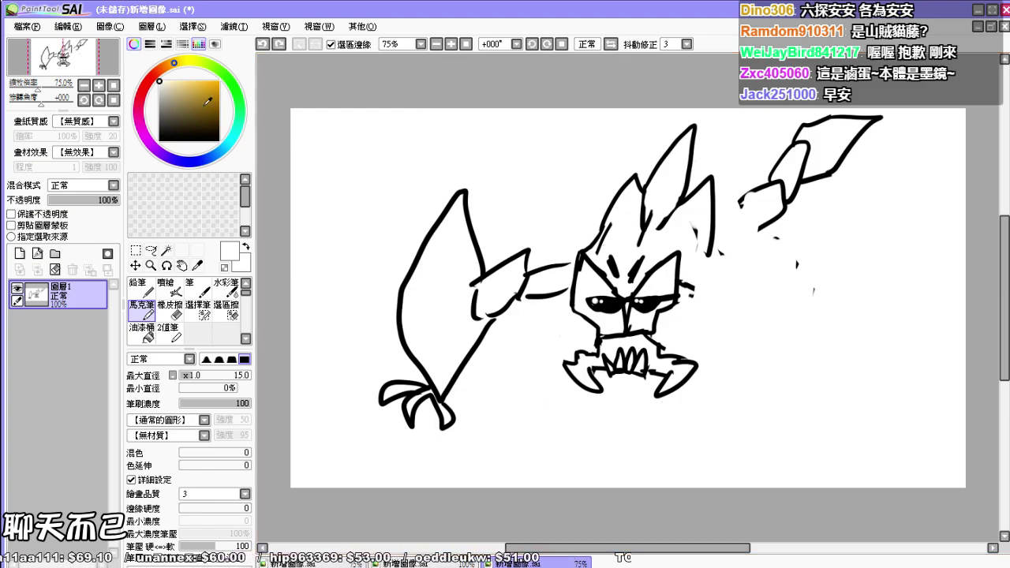
Step: Set the colour back to black and draw a new right forelimb with a thin upper arm, long rounded blade and curved claws
left_click(218, 140)
mouse_move(680, 281)
left_mouse_down()
mouse_move(722, 297)
mouse_move(729, 329)
left_mouse_up()
mouse_move(726, 288)
left_mouse_down()
mouse_move(731, 333)
mouse_move(753, 295)
mouse_move(763, 298)
left_mouse_up()
mouse_move(771, 254)
left_mouse_down()
mouse_move(778, 394)
mouse_move(850, 322)
mouse_move(773, 251)
left_mouse_up()
mouse_move(784, 428)
left_mouse_down()
mouse_move(756, 459)
mouse_move(808, 430)
mouse_move(830, 459)
left_mouse_up()
left_click_drag(728, 319, 767, 352)
left_click_drag(697, 325, 724, 334)
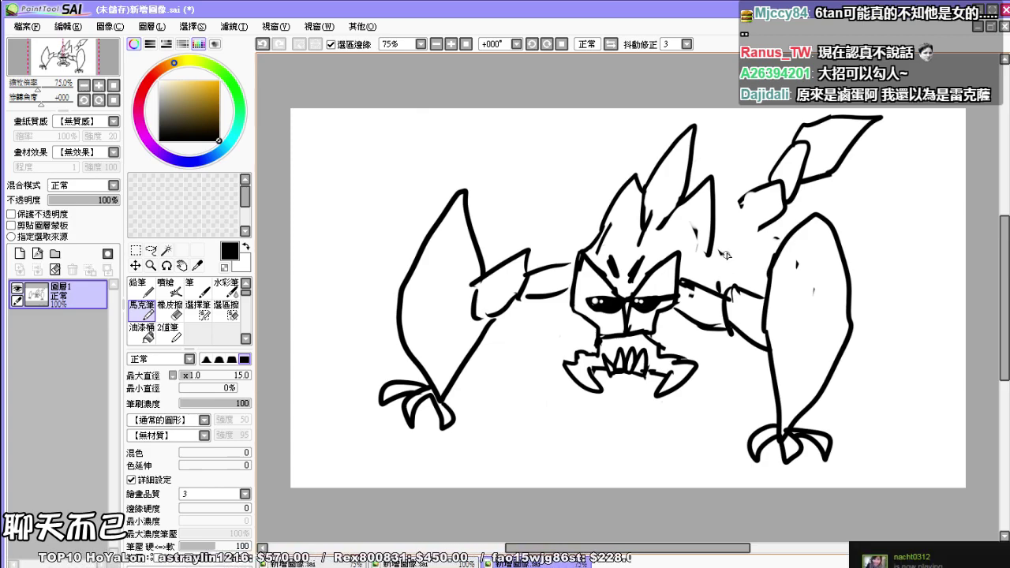
Step: Draw the body's side line below the right crest spike and a small pointed hind leg behind each forelimb
left_click_drag(713, 248, 727, 290)
left_click(718, 218)
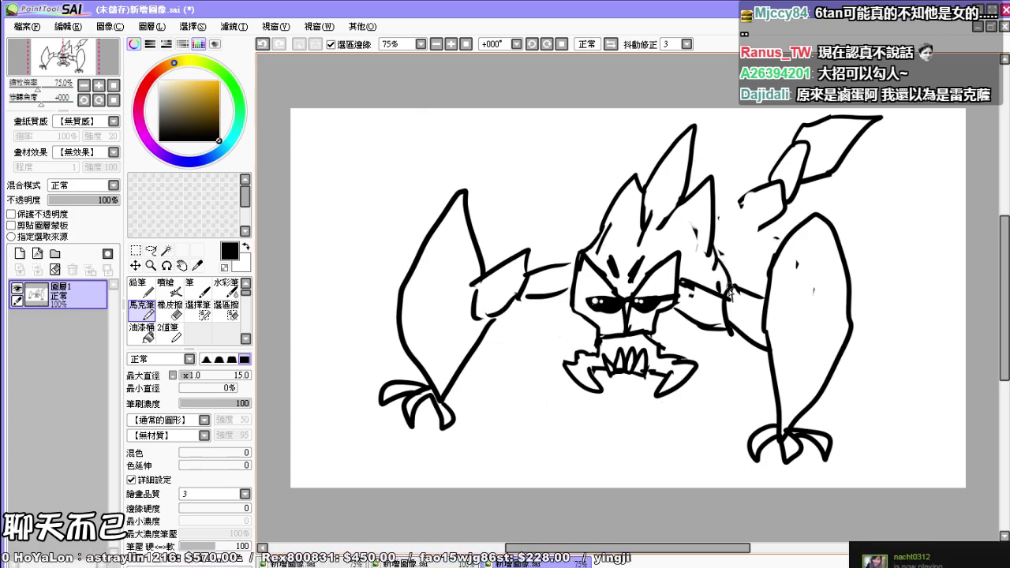
mouse_move(732, 350)
left_mouse_down()
mouse_move(728, 407)
mouse_move(716, 327)
left_mouse_up()
left_click_drag(732, 268, 755, 299)
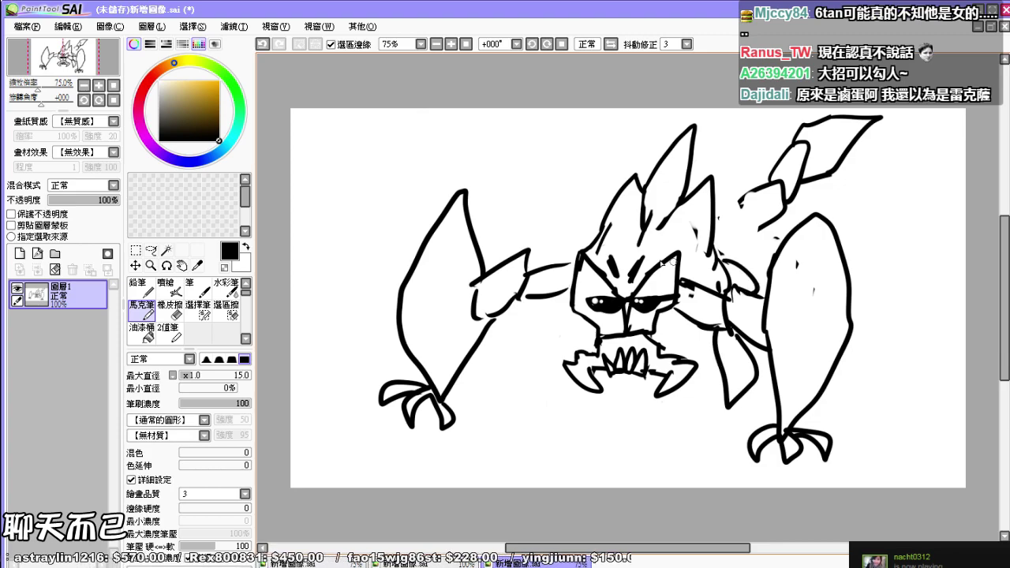
mouse_move(565, 307)
left_mouse_down()
mouse_move(520, 346)
mouse_move(578, 318)
mouse_move(547, 306)
mouse_move(560, 298)
left_mouse_up()
Step: Draw a rounded base segment joining the tail to the body, and add inner contour strokes to the forelimbs and hind legs
mouse_move(716, 202)
left_mouse_down()
mouse_move(752, 207)
mouse_move(738, 263)
mouse_move(749, 297)
left_mouse_up()
mouse_move(437, 272)
left_mouse_down()
mouse_move(427, 312)
mouse_move(435, 332)
left_mouse_up()
left_click_drag(825, 276, 817, 362)
key("e")
key("b")
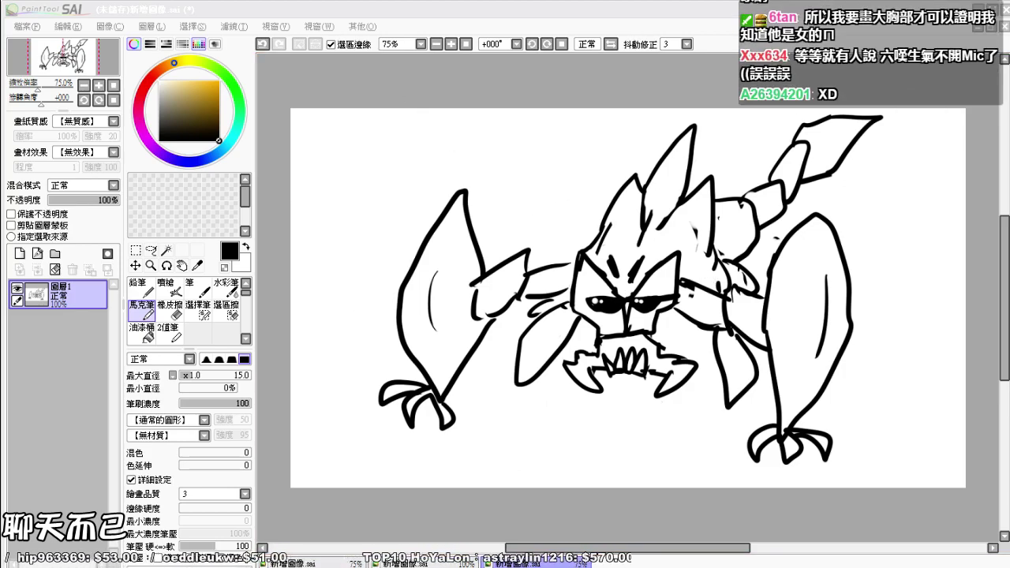
left_click(420, 16)
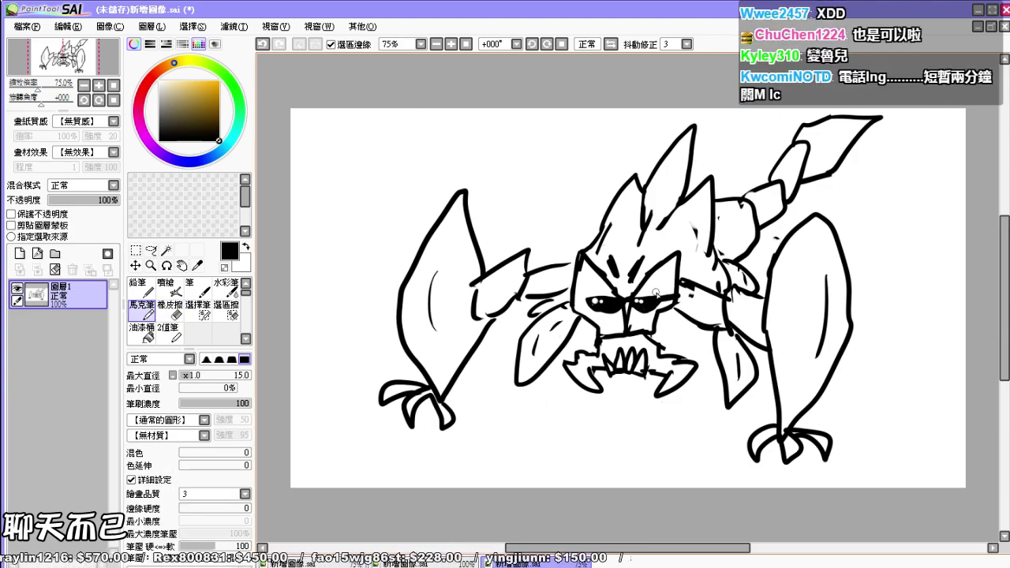
Step: Erase the two short brow marks above the eyes and redraw the left forelimb's outer edge slightly further inward
key("e")
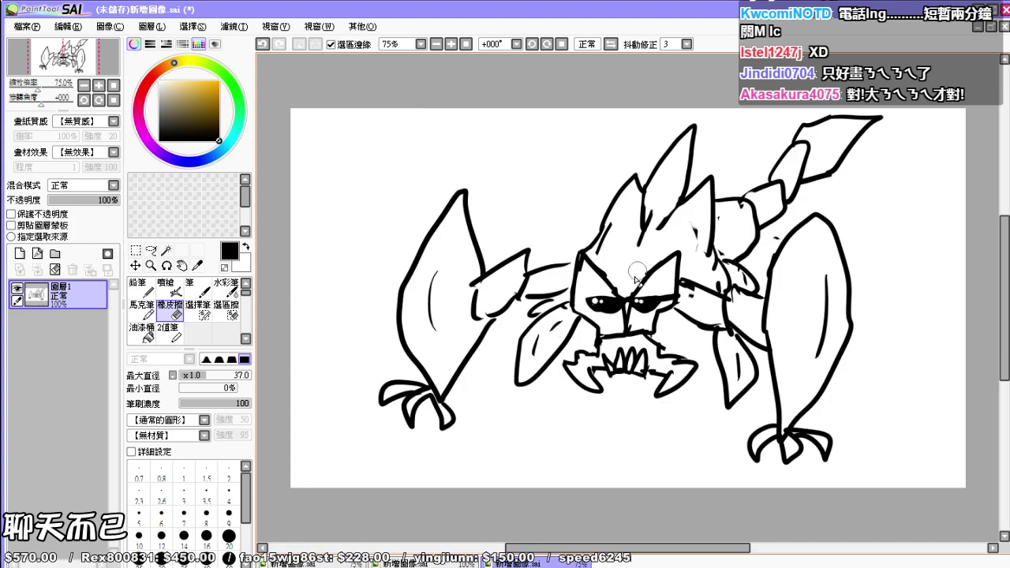
key("e")
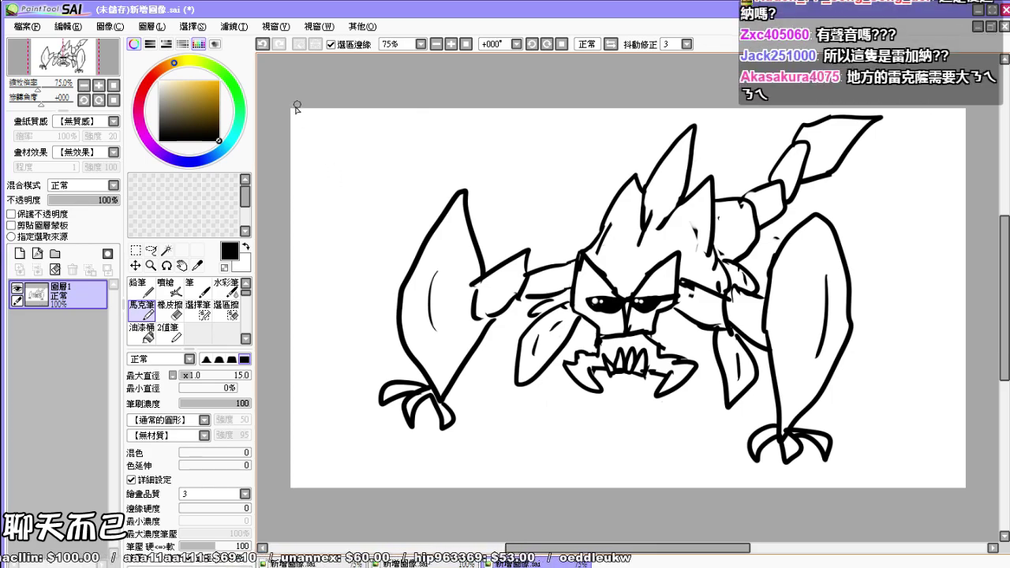
key("e")
mouse_move(426, 245)
left_mouse_down()
mouse_move(400, 274)
mouse_move(430, 225)
mouse_move(410, 311)
mouse_move(432, 377)
left_mouse_up()
key("b")
key("e")
left_click_drag(404, 342, 443, 389)
key("b")
key("e")
key("b")
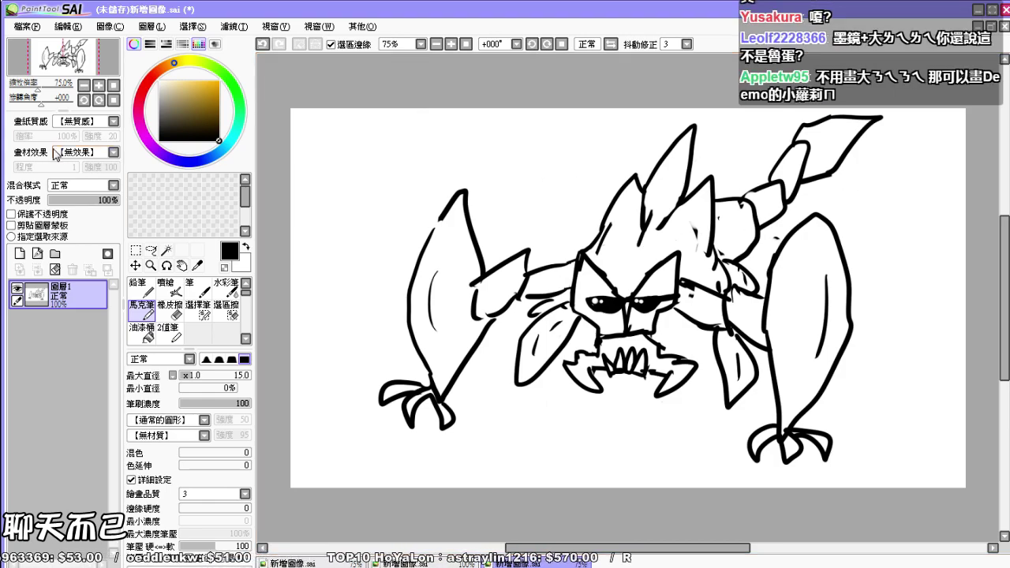
Step: Move the whole creature toward the canvas's lower right, leaving blank space on the left for lettering
left_click(138, 267)
mouse_move(640, 267)
left_mouse_down()
mouse_move(737, 304)
mouse_move(758, 329)
mouse_move(767, 304)
left_mouse_up()
key("b")
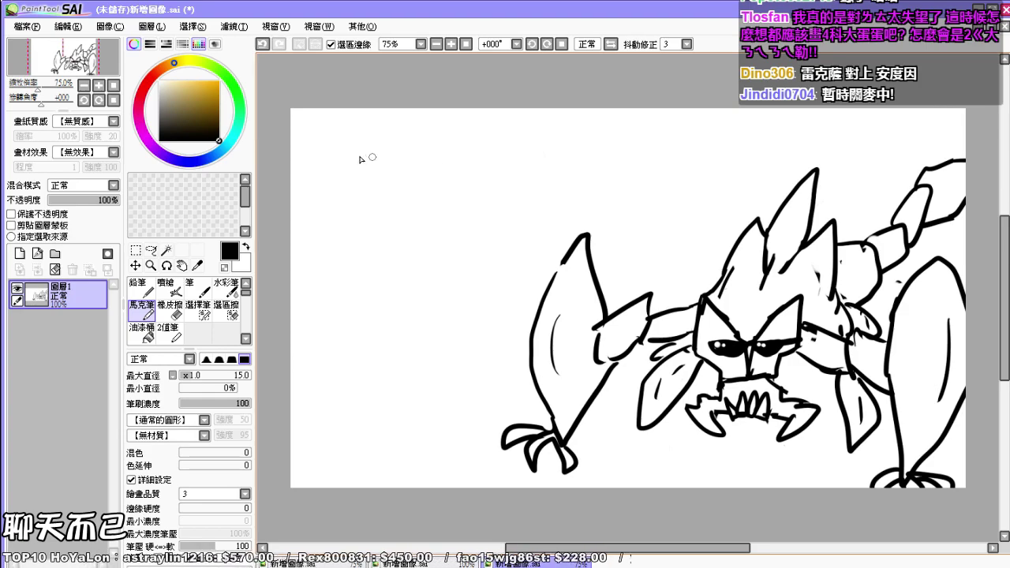
Step: Add a new layer and handwrite the vertical line 如果我不在下路 beside the left forelimb
left_click(19, 253)
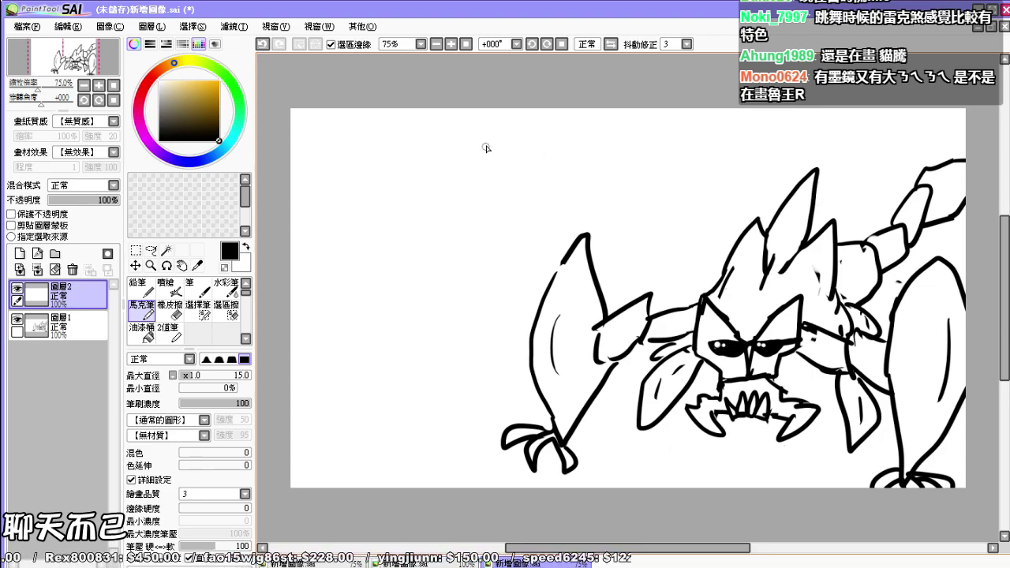
mouse_move(486, 141)
left_mouse_down()
mouse_move(479, 167)
mouse_move(493, 148)
mouse_move(507, 159)
mouse_move(491, 182)
mouse_move(502, 196)
mouse_move(496, 183)
mouse_move(494, 215)
mouse_move(509, 209)
mouse_move(494, 245)
mouse_move(511, 261)
mouse_move(497, 283)
mouse_move(505, 314)
mouse_move(489, 329)
mouse_move(501, 320)
mouse_move(509, 333)
mouse_move(487, 408)
mouse_move(503, 380)
mouse_move(513, 382)
mouse_move(514, 407)
left_mouse_up()
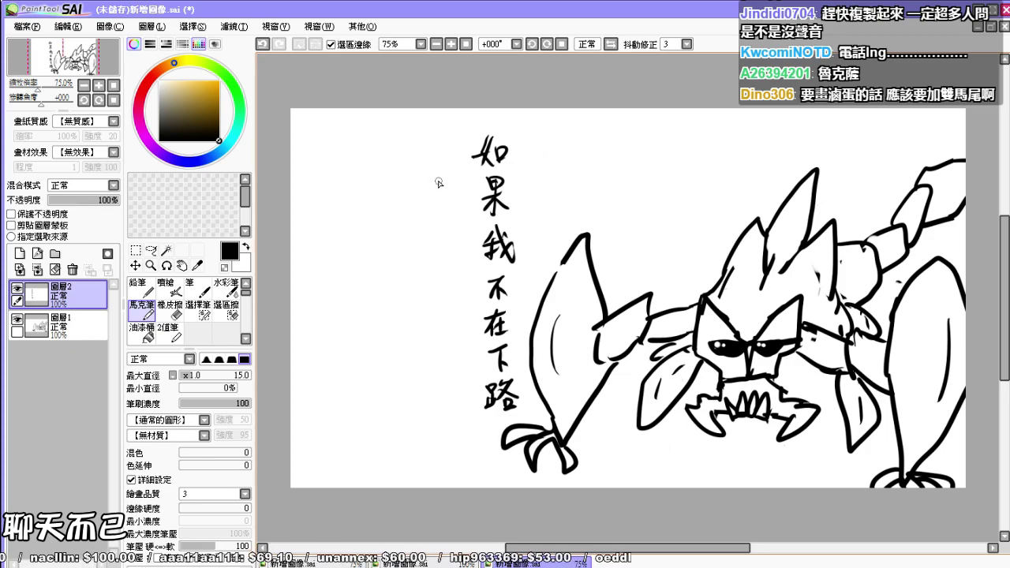
Step: Handwrite a second vertical line, 那我一定在往下路, to the left of the first and starting slightly lower
left_click_drag(443, 199, 438, 198)
left_click_drag(432, 188, 442, 186)
mouse_move(431, 194)
left_mouse_down()
mouse_move(442, 192)
mouse_move(434, 202)
left_mouse_up()
mouse_move(448, 183)
left_mouse_down()
mouse_move(451, 212)
mouse_move(434, 230)
left_mouse_up()
left_click_drag(430, 234, 450, 229)
left_click_drag(442, 226, 436, 244)
mouse_move(433, 243)
left_mouse_down()
mouse_move(464, 243)
mouse_move(452, 246)
left_mouse_up()
left_click_drag(457, 223, 460, 228)
mouse_move(440, 270)
left_mouse_down()
mouse_move(461, 271)
mouse_move(453, 284)
left_mouse_up()
left_click_drag(443, 285, 462, 291)
left_click_drag(452, 293, 438, 315)
mouse_move(450, 309)
left_mouse_down()
mouse_move(473, 317)
mouse_move(439, 347)
mouse_move(444, 355)
mouse_move(460, 339)
left_mouse_up()
mouse_move(455, 335)
left_mouse_down()
mouse_move(463, 352)
mouse_move(437, 393)
left_mouse_up()
mouse_move(443, 385)
left_mouse_down()
mouse_move(444, 399)
mouse_move(466, 366)
left_mouse_up()
left_click_drag(451, 377, 461, 381)
left_click_drag(455, 374, 462, 405)
left_click_drag(452, 407, 453, 423)
mouse_move(454, 412)
left_mouse_down()
mouse_move(444, 454)
mouse_move(454, 457)
left_mouse_up()
mouse_move(456, 421)
left_mouse_down()
mouse_move(467, 431)
mouse_move(451, 442)
left_mouse_up()
mouse_move(455, 438)
left_mouse_down()
mouse_move(465, 453)
mouse_move(455, 456)
left_mouse_up()
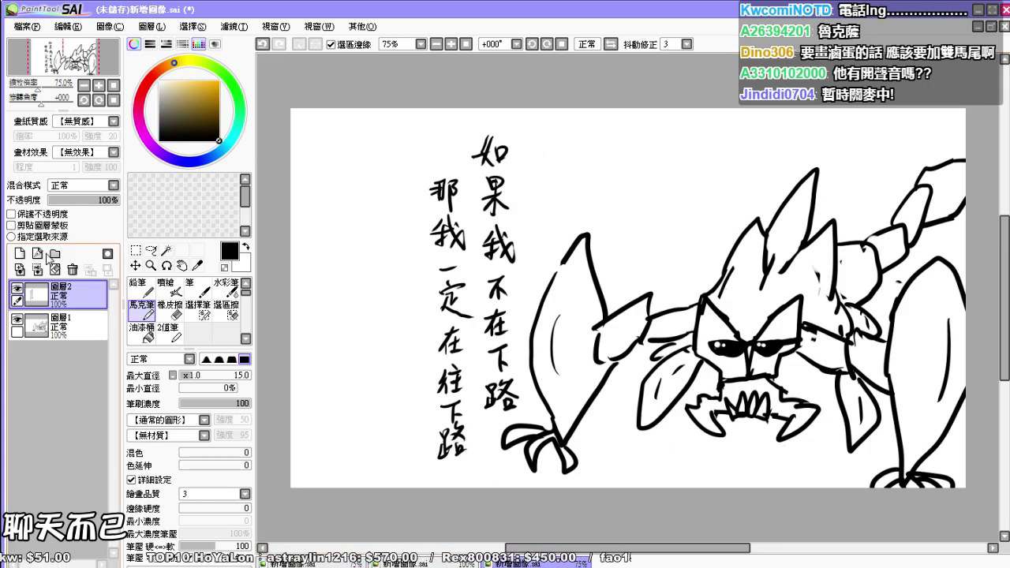
Step: Handwrite GAN to the left of the second line's end and shift the whole lettering layer slightly up and left
mouse_move(356, 418)
left_mouse_down()
mouse_move(350, 427)
mouse_move(382, 433)
left_mouse_up()
left_click_drag(366, 427, 403, 414)
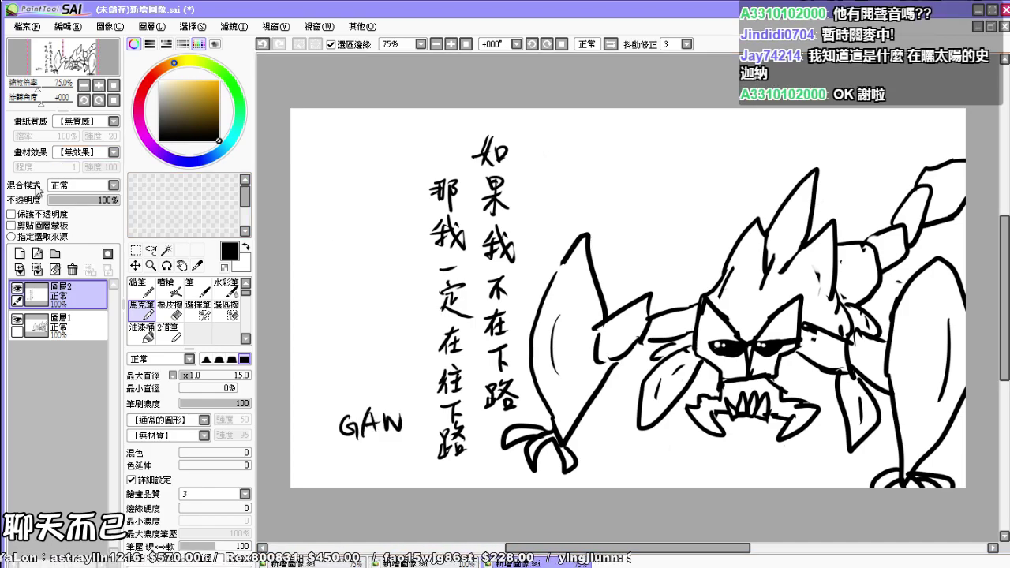
left_click(135, 265)
left_click_drag(510, 308, 490, 288)
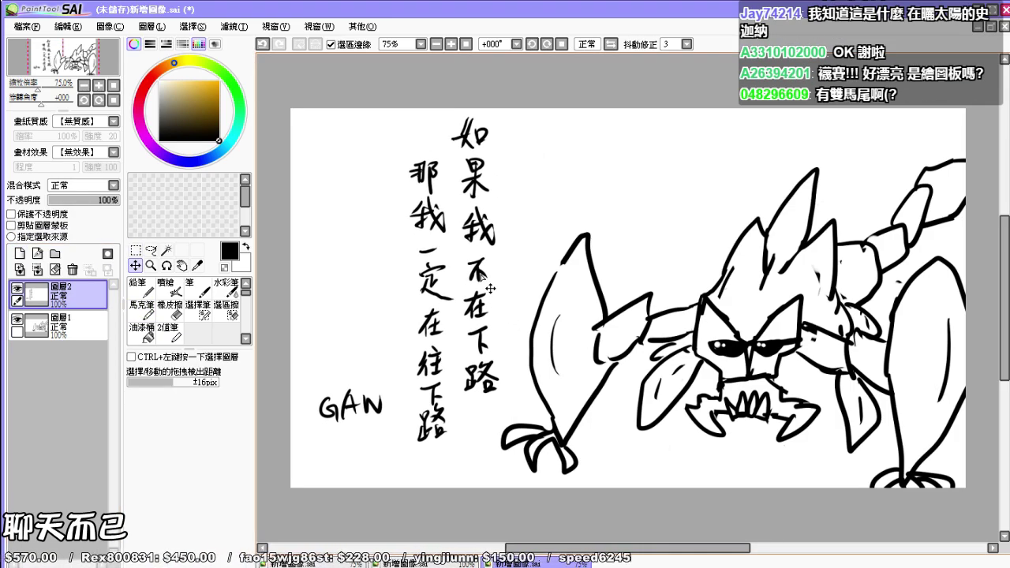
Step: Select all the handwritten lettering and scale it down proportionally to about two thirds of its size
left_click(136, 250)
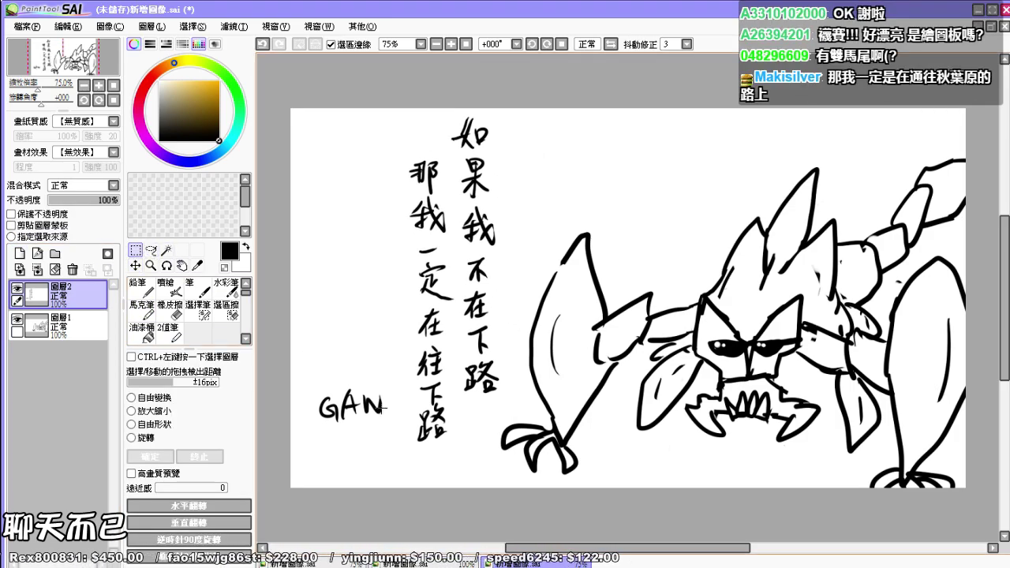
left_click_drag(521, 468, 307, 116)
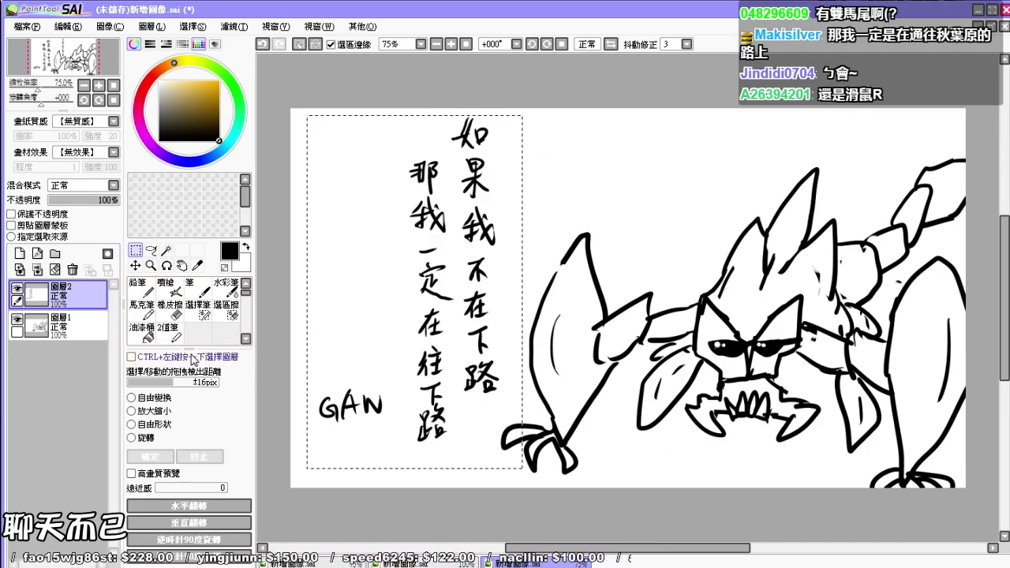
left_click(162, 412)
left_click_drag(499, 439, 466, 384)
left_click_drag(439, 318, 476, 316)
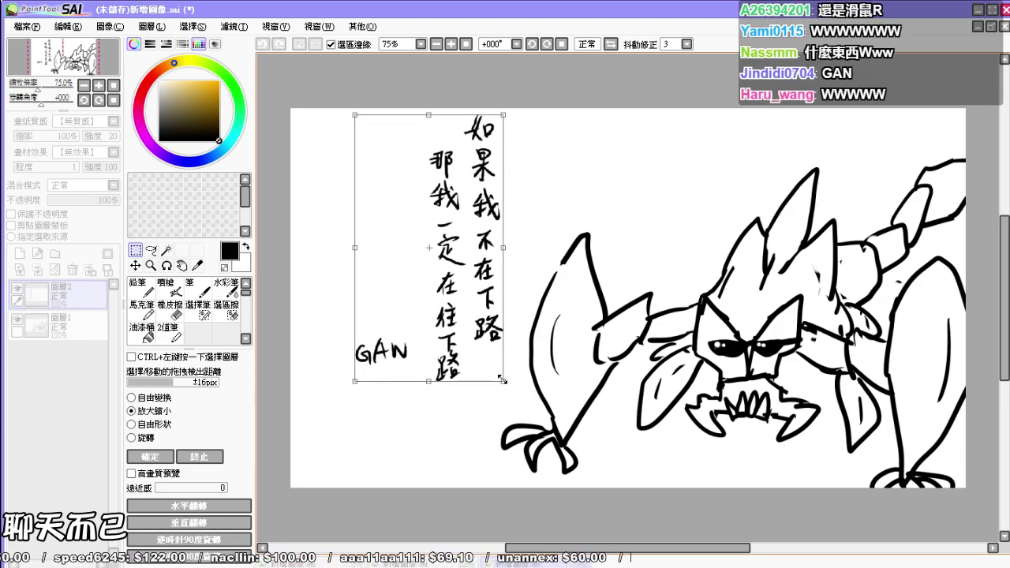
left_click_drag(502, 379, 493, 369)
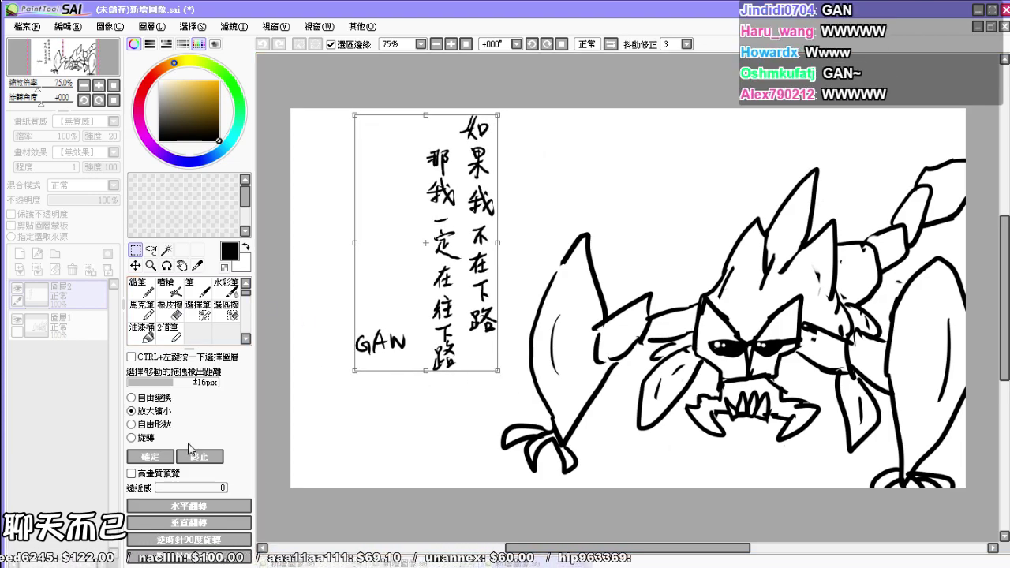
left_click(150, 456)
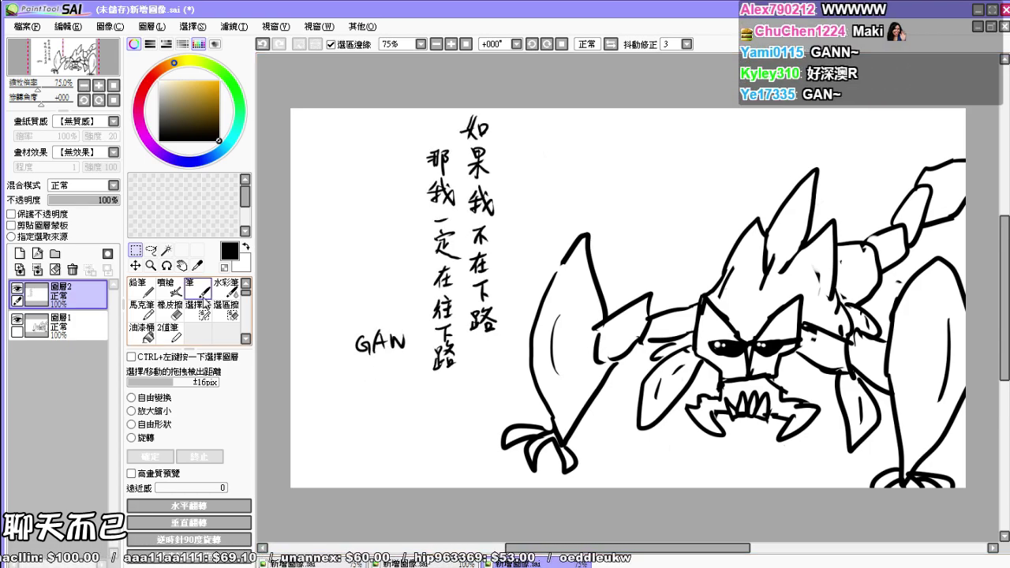
Step: Erase the word GAN beside the end of the second line
left_click(174, 295)
left_click(180, 315)
left_click_drag(359, 340, 388, 350)
Step: Set the marker size to 12 and extend the second vertical line by handwriting 的路上 below it
left_click(142, 309)
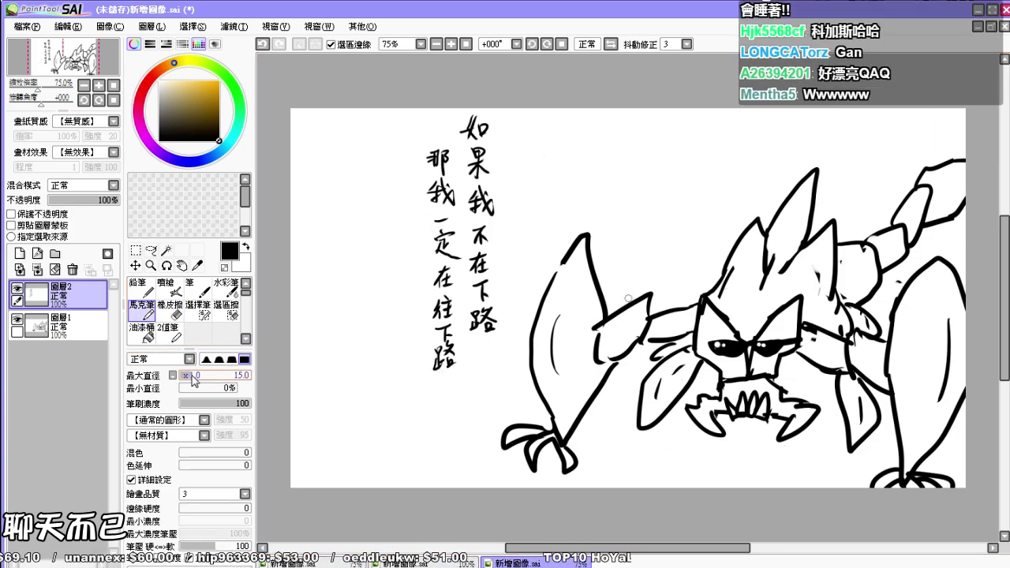
left_click(149, 265)
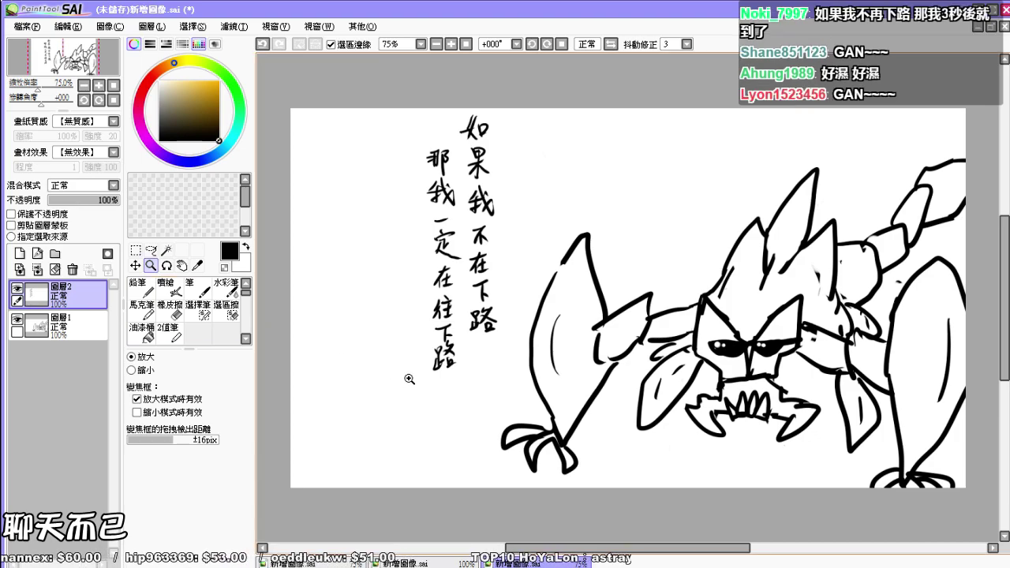
left_click(439, 368)
key("m")
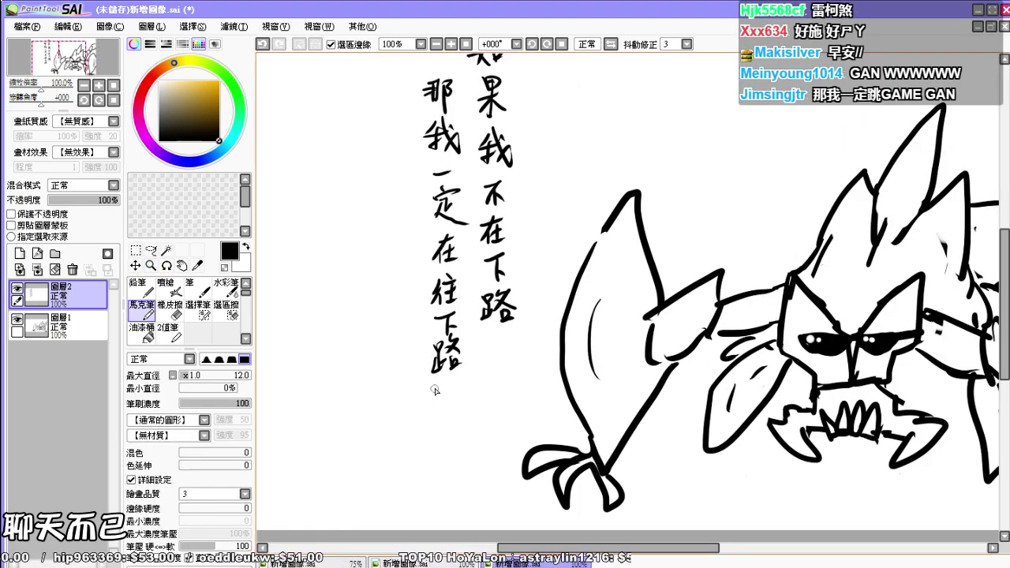
mouse_move(439, 392)
left_mouse_down()
mouse_move(458, 421)
mouse_move(436, 434)
mouse_move(430, 461)
left_mouse_up()
mouse_move(449, 418)
left_mouse_down()
mouse_move(463, 459)
mouse_move(448, 483)
mouse_move(457, 481)
left_mouse_up()
left_click_drag(434, 494, 473, 483)
left_click_drag(388, 288, 407, 308)
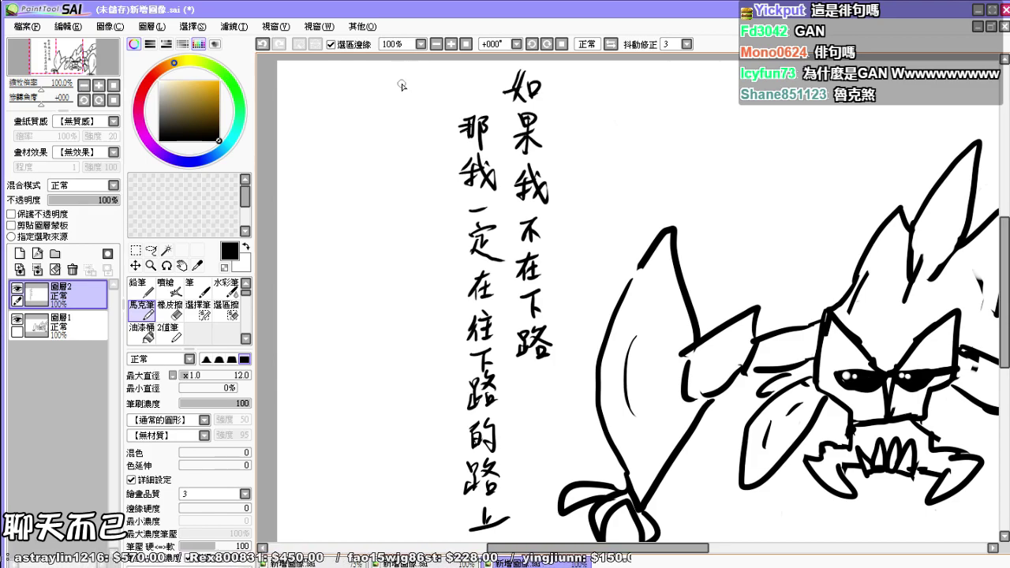
Step: Handwrite a third vertical line, 如果我不在往下路的路上, to the left of the second with the black marker
mouse_move(406, 85)
left_mouse_down()
mouse_move(409, 117)
mouse_move(396, 101)
mouse_move(430, 143)
left_mouse_up()
mouse_move(412, 131)
left_mouse_down()
mouse_move(426, 154)
mouse_move(405, 180)
left_mouse_up()
left_click_drag(403, 186, 421, 181)
mouse_move(411, 177)
left_mouse_down()
mouse_move(405, 198)
mouse_move(416, 188)
left_mouse_up()
mouse_move(417, 168)
left_mouse_down()
mouse_move(433, 195)
mouse_move(419, 194)
left_mouse_up()
left_click_drag(423, 171, 428, 176)
mouse_move(403, 223)
left_mouse_down()
mouse_move(419, 217)
mouse_move(405, 235)
left_mouse_up()
left_click_drag(411, 225, 412, 238)
left_click_drag(416, 227, 420, 256)
left_click_drag(413, 250, 407, 280)
left_click_drag(411, 268, 422, 265)
mouse_move(416, 261)
left_mouse_down()
mouse_move(417, 276)
mouse_move(426, 275)
mouse_move(420, 300)
left_mouse_up()
left_click_drag(410, 304, 431, 302)
mouse_move(421, 303)
left_mouse_down()
mouse_move(420, 319)
mouse_move(430, 319)
left_mouse_up()
left_click_drag(411, 339, 426, 336)
left_click_drag(416, 338, 432, 385)
left_click_drag(416, 383, 417, 434)
left_click_drag(423, 403, 432, 435)
mouse_move(424, 421)
left_mouse_down()
mouse_move(407, 476)
mouse_move(430, 456)
mouse_move(421, 503)
left_mouse_up()
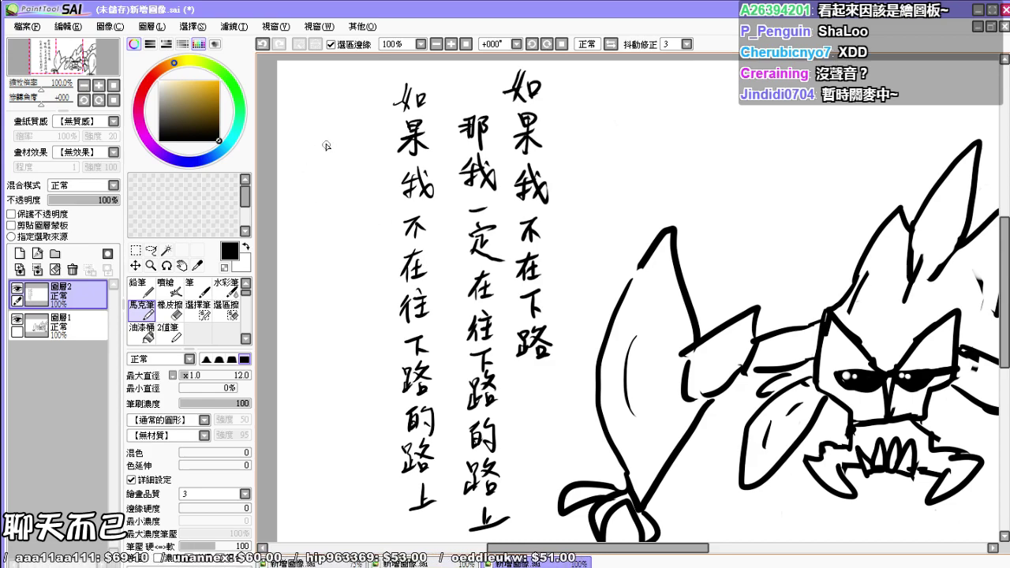
key("alt+Tab")
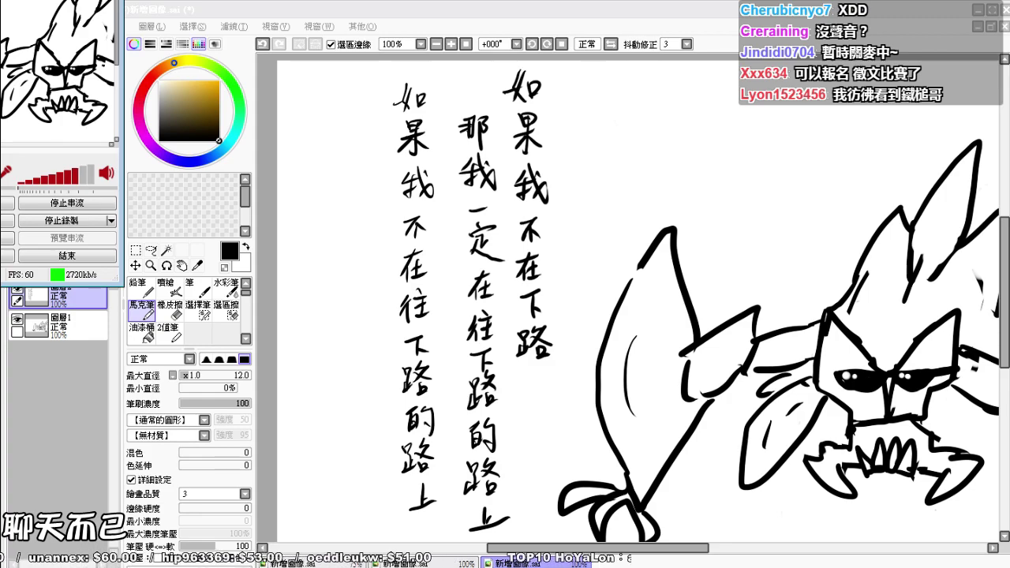
key("alt+Tab")
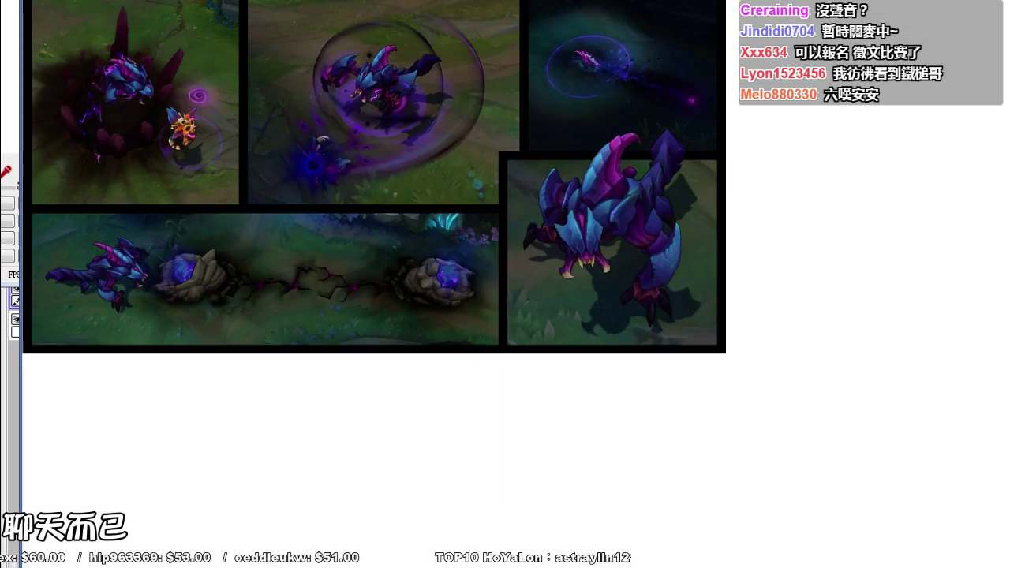
key("alt+Tab")
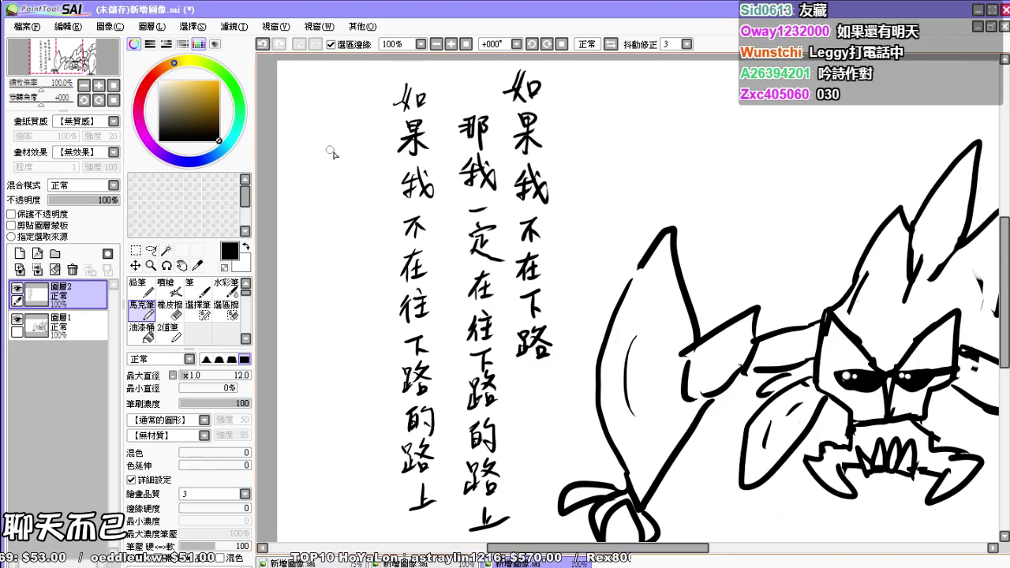
Step: Handwrite a fourth vertical line, 那我的心也住在下路, to the left of the third and starting slightly lower
mouse_move(345, 135)
left_mouse_down()
mouse_move(355, 156)
mouse_move(345, 157)
left_mouse_up()
mouse_move(360, 131)
left_mouse_down()
mouse_move(371, 145)
mouse_move(364, 186)
left_mouse_up()
mouse_move(354, 178)
left_mouse_down()
mouse_move(352, 203)
mouse_move(359, 192)
left_mouse_up()
mouse_move(356, 175)
left_mouse_down()
mouse_move(374, 207)
mouse_move(361, 207)
left_mouse_up()
left_click_drag(368, 175, 372, 184)
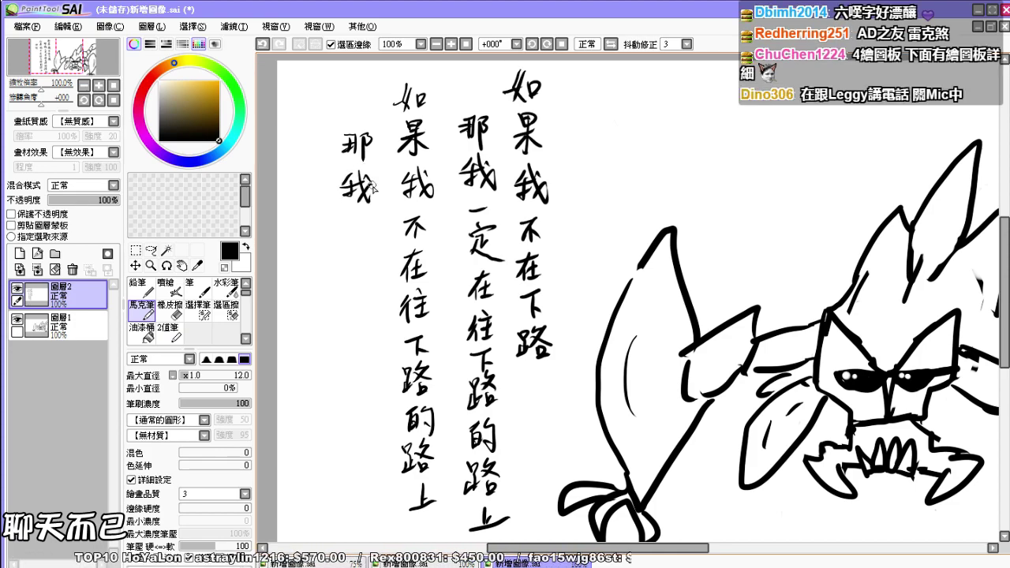
mouse_move(347, 223)
left_mouse_down()
mouse_move(354, 242)
mouse_move(365, 240)
left_mouse_up()
left_click_drag(362, 228, 366, 233)
mouse_move(349, 266)
left_mouse_down()
mouse_move(345, 279)
mouse_move(369, 275)
mouse_move(366, 266)
left_mouse_up()
left_click_drag(371, 265, 362, 314)
mouse_move(354, 296)
left_mouse_down()
mouse_move(380, 318)
mouse_move(347, 360)
left_mouse_up()
left_click_drag(354, 353, 365, 372)
mouse_move(360, 373)
left_mouse_down()
mouse_move(377, 371)
mouse_move(347, 405)
left_mouse_up()
mouse_move(355, 396)
left_mouse_down()
mouse_move(355, 414)
mouse_move(369, 396)
left_mouse_up()
left_click_drag(363, 390, 363, 410)
mouse_move(352, 410)
left_mouse_down()
mouse_move(374, 407)
mouse_move(372, 420)
left_mouse_up()
left_click_drag(360, 422, 363, 447)
left_click_drag(366, 432, 370, 439)
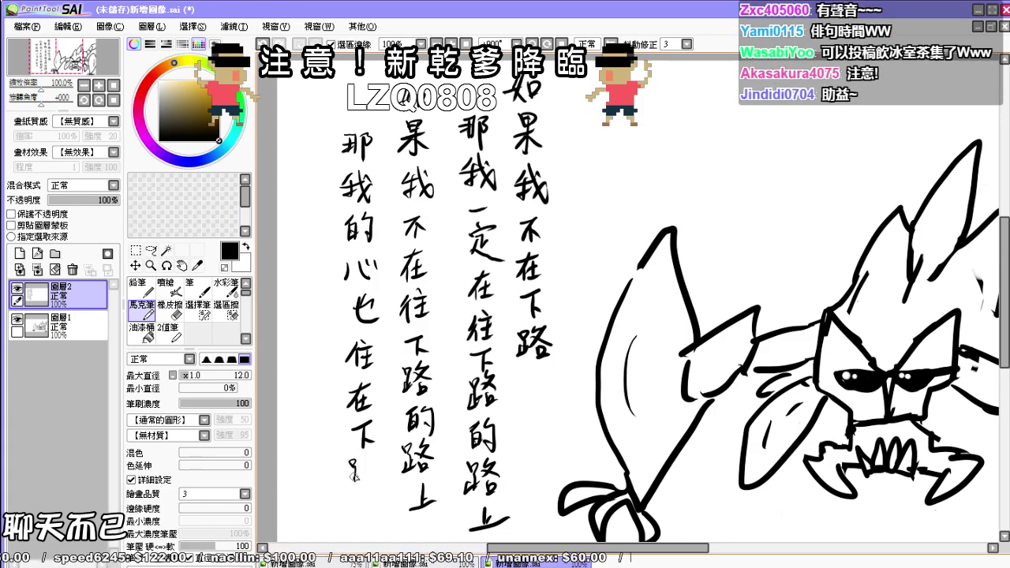
left_click_drag(362, 459, 379, 492)
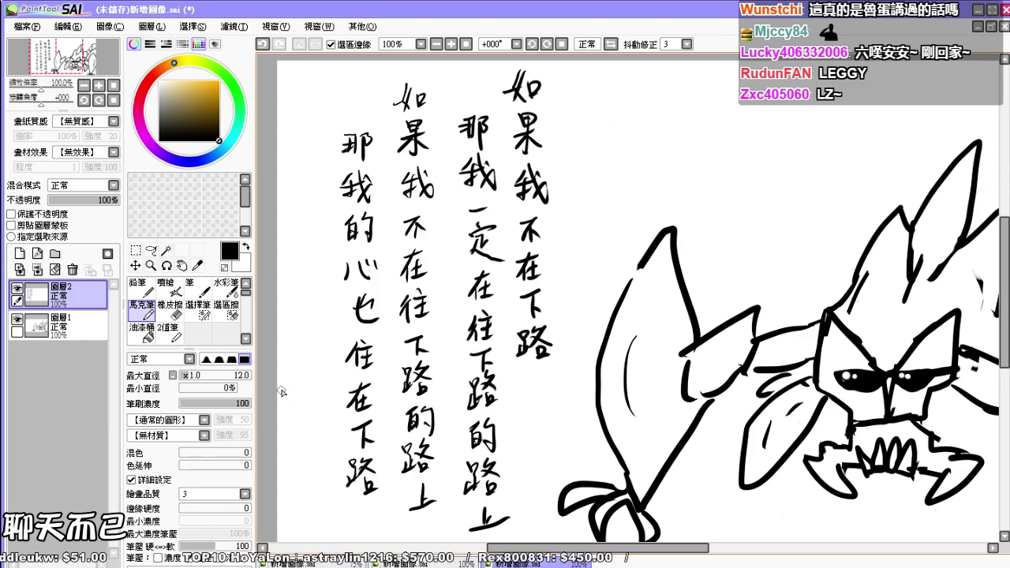
Step: Shift the four-line lettering layer slightly left and down and view the whole canvas at 75%
left_click(135, 266)
left_click_drag(442, 362, 426, 355)
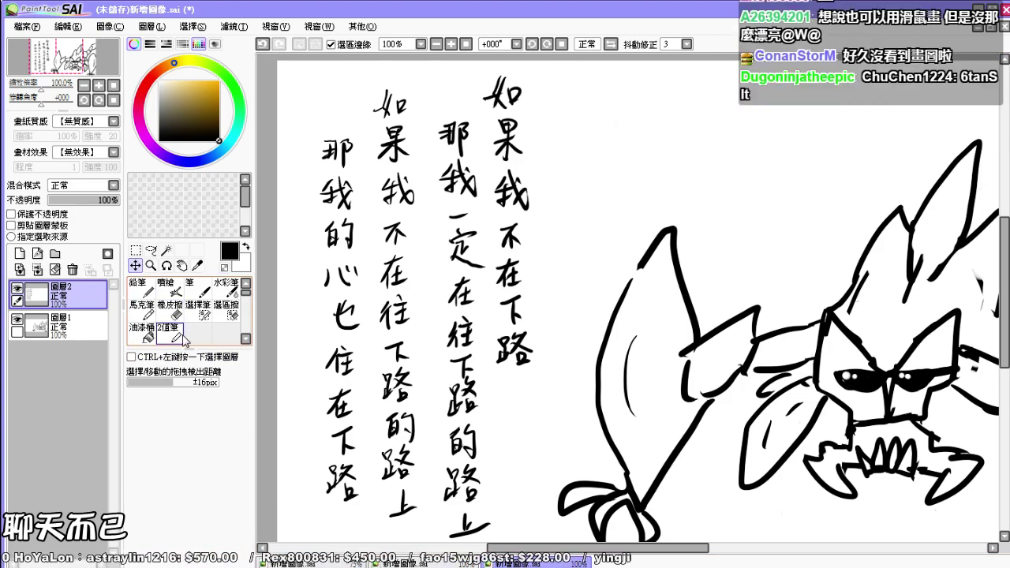
left_click(150, 266)
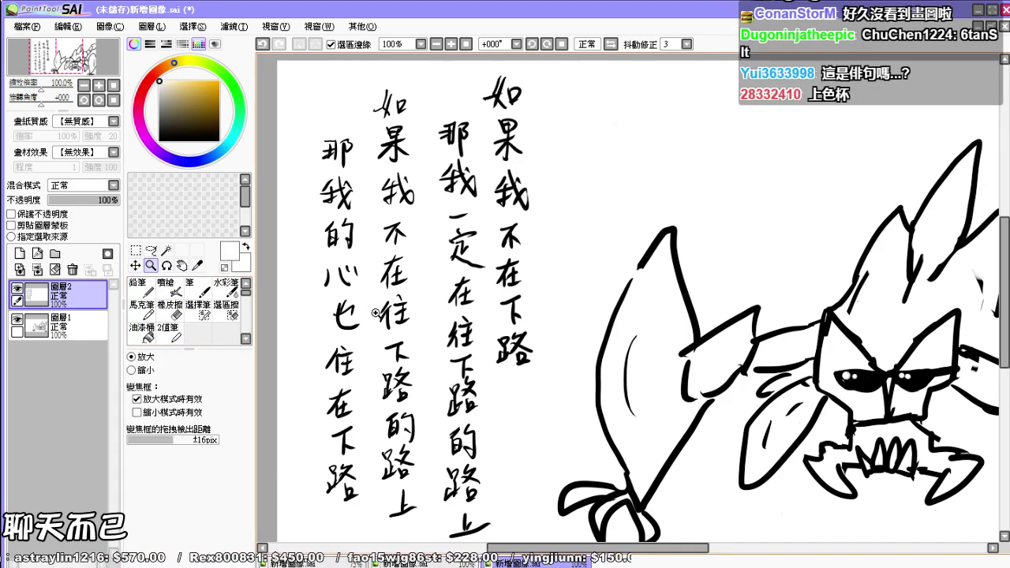
left_click(190, 412)
left_click(174, 399)
left_click(134, 370)
left_click(416, 344)
left_click_drag(605, 356, 565, 331)
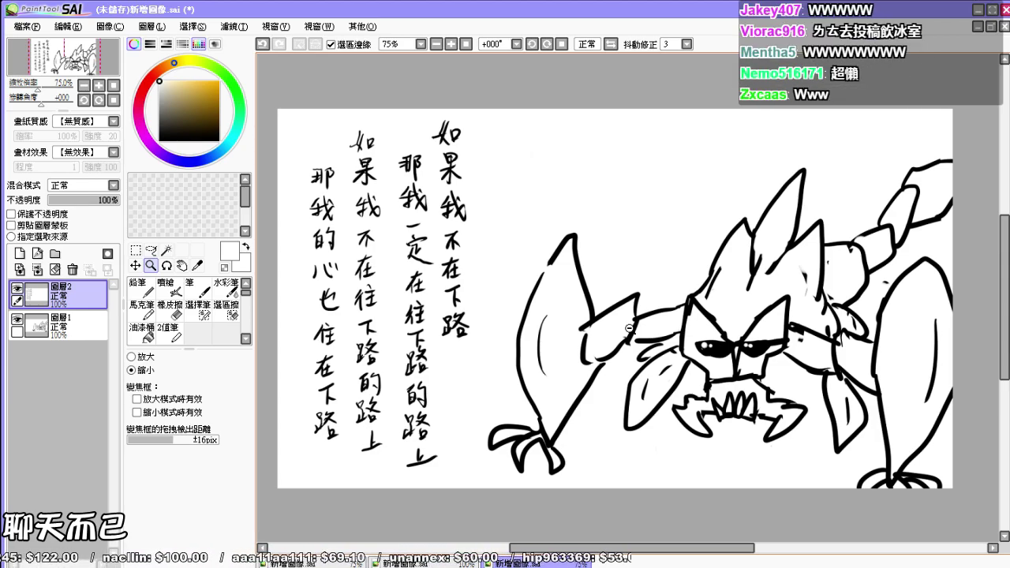
Step: Add a new layer beneath the creature's line art and pick a bright purple for the marker
left_click(67, 325)
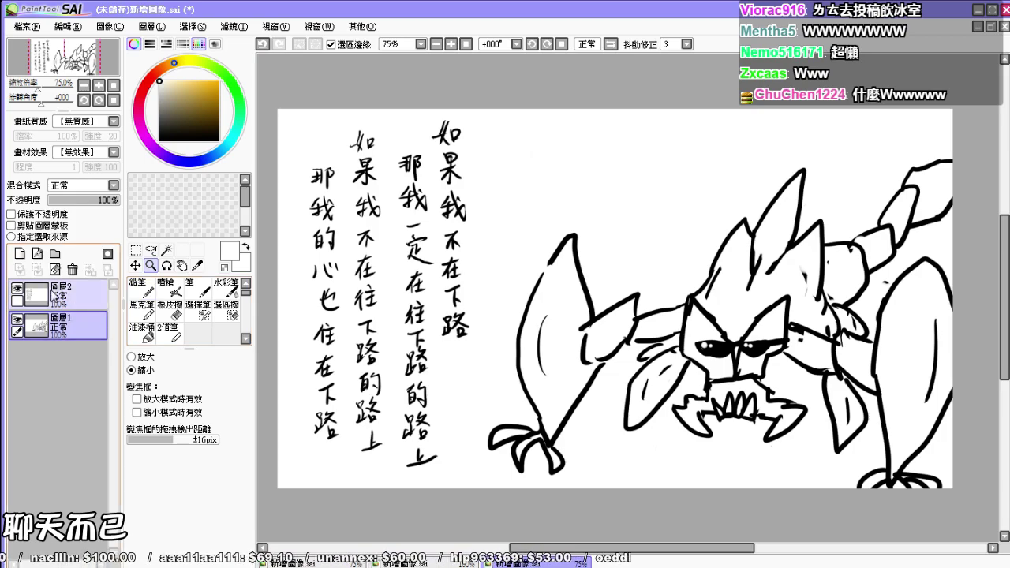
left_click(20, 254)
left_click_drag(67, 325, 67, 357)
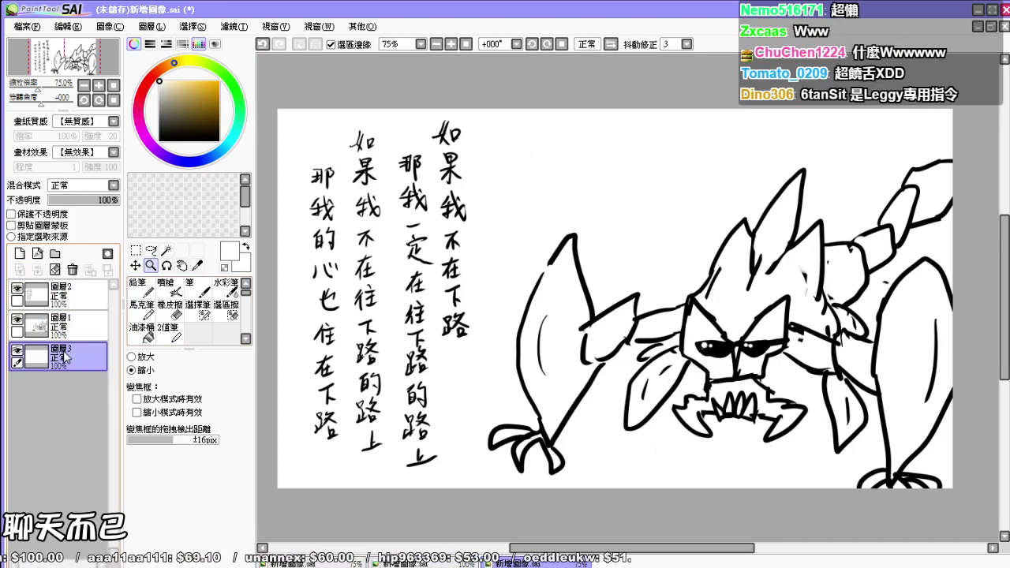
key("b")
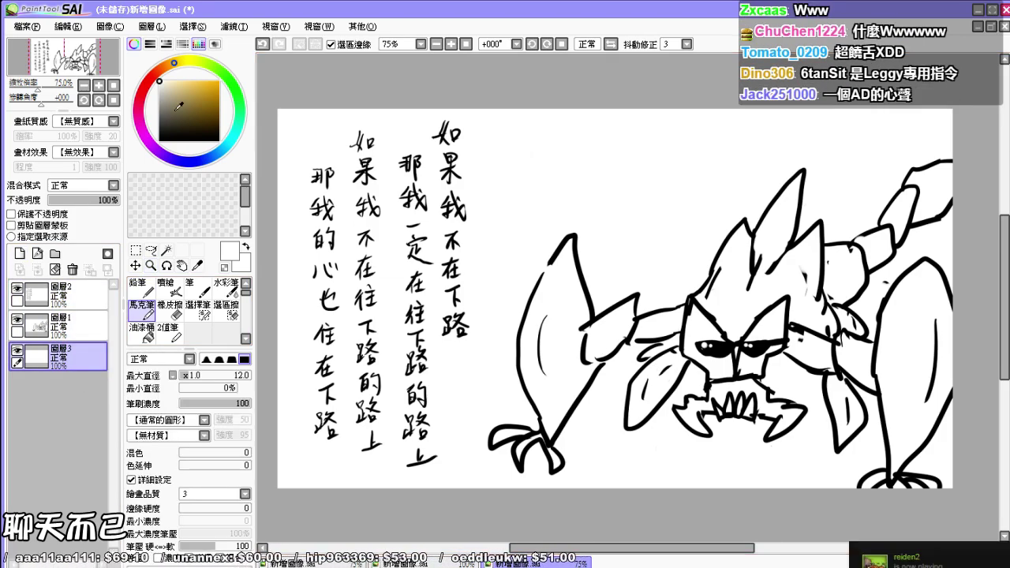
left_click(163, 155)
left_click(201, 82)
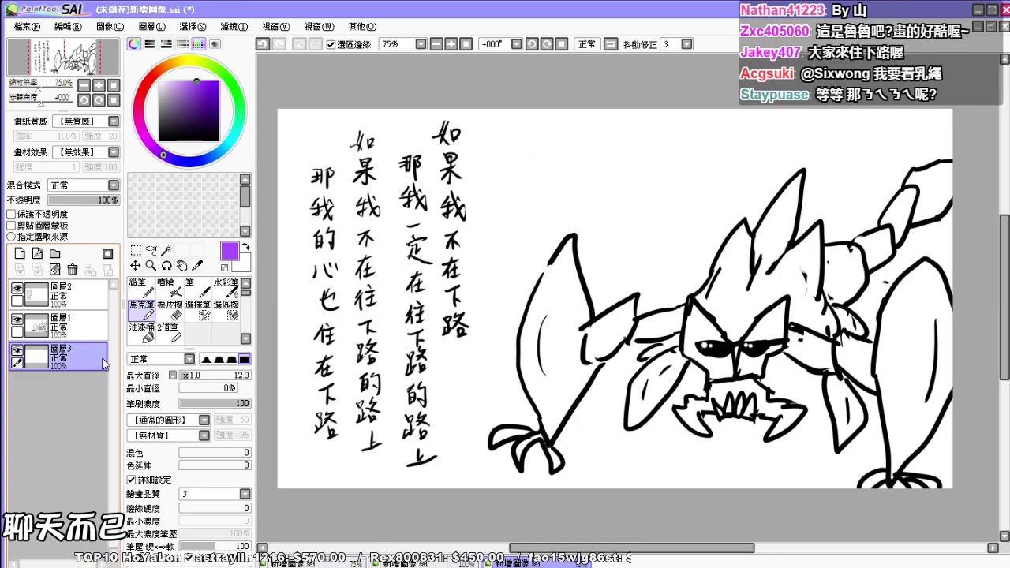
Step: Make the lettering layer active and set the marker to black at size 20
left_click(79, 293)
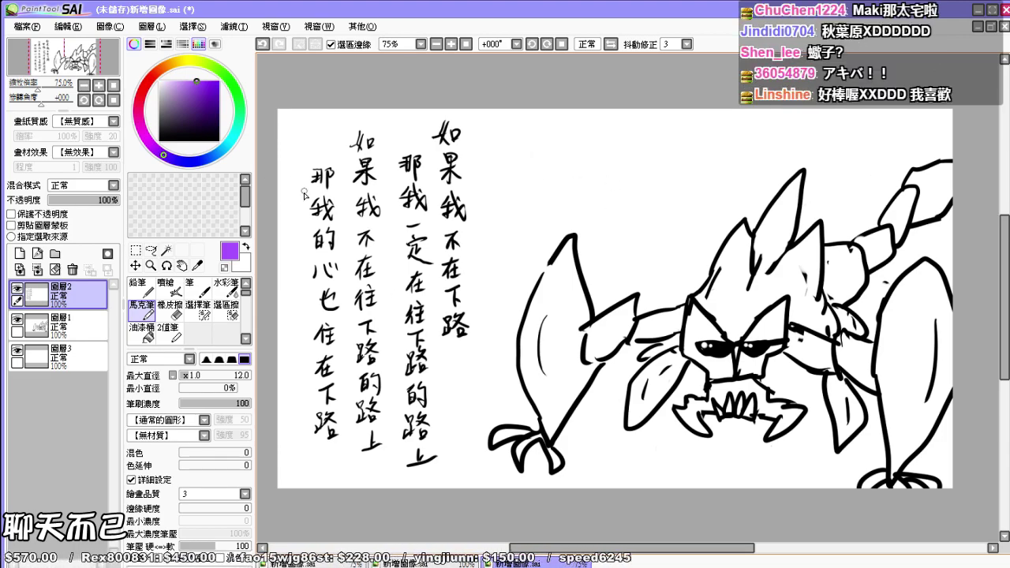
left_click_drag(201, 135, 219, 140)
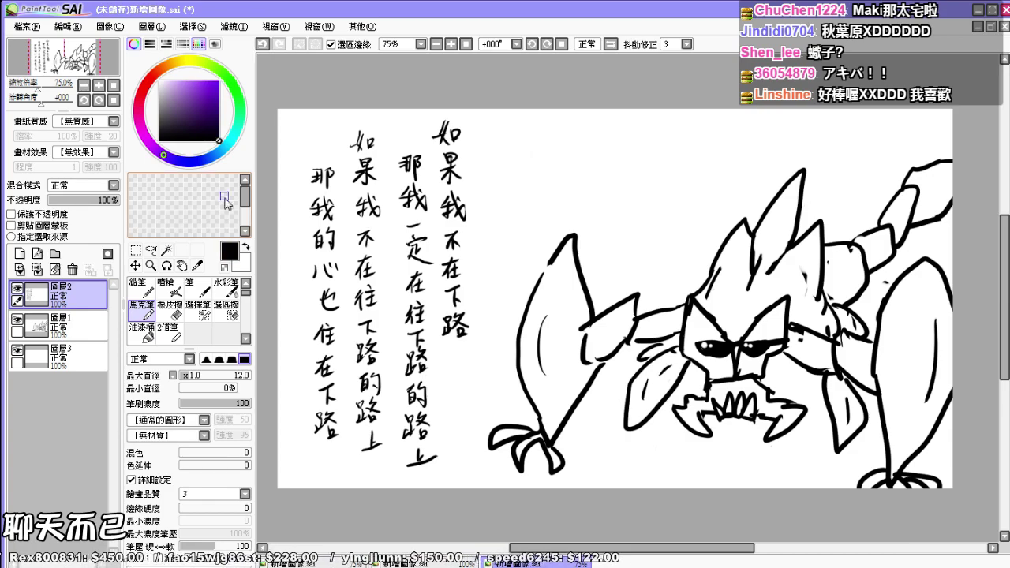
left_click(196, 377)
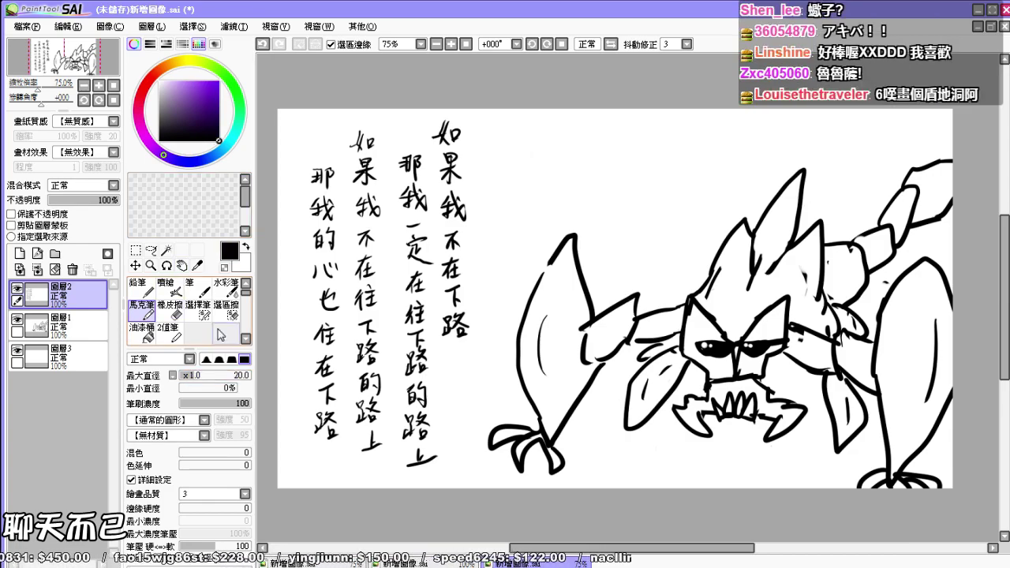
Step: Try size 15 watercolor strokes rising above the creature's left forelimb, erase them, and return to the marker
left_click(226, 288)
left_click(190, 379)
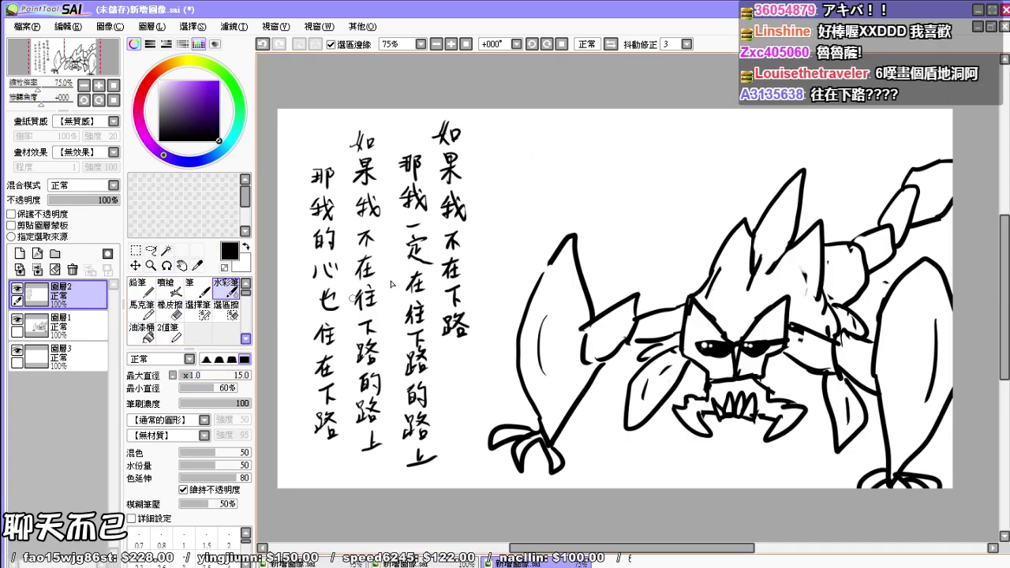
left_click_drag(616, 278, 649, 198)
key("ctrl+z")
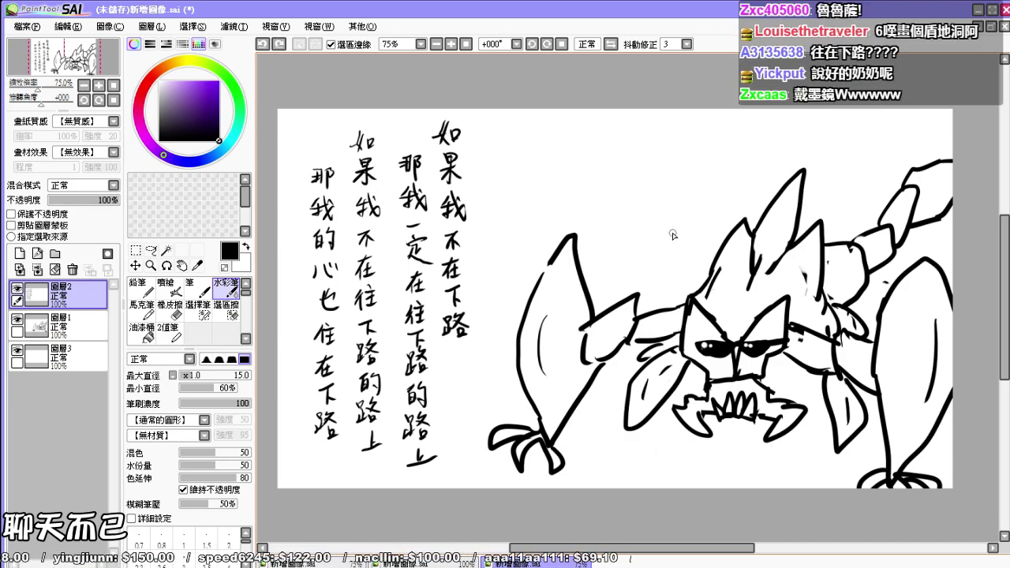
mouse_move(642, 291)
left_mouse_down()
mouse_move(680, 104)
mouse_move(656, 134)
left_mouse_up()
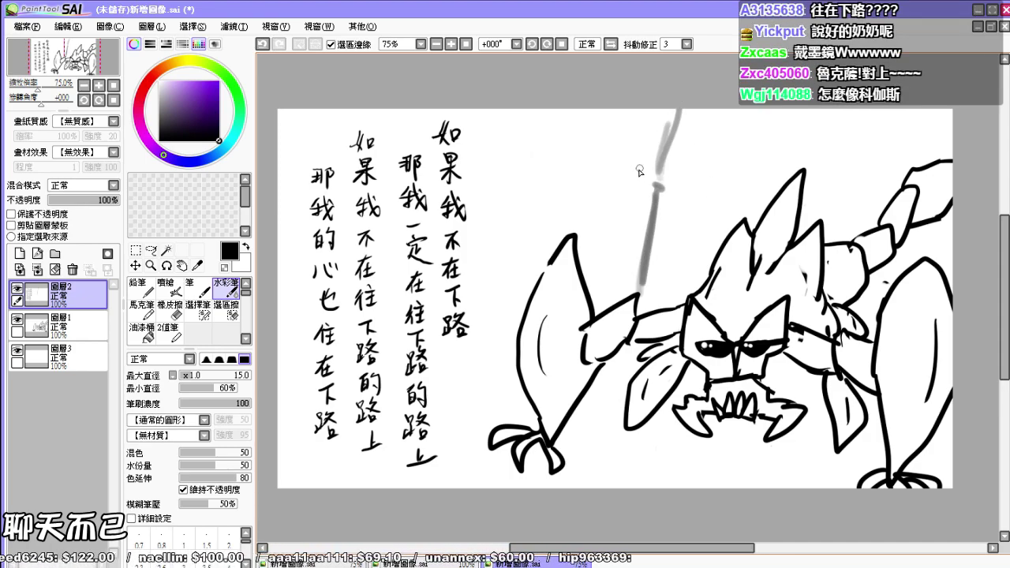
key("e")
mouse_move(648, 237)
left_mouse_down()
mouse_move(641, 280)
mouse_move(685, 103)
left_mouse_up()
left_click(146, 310)
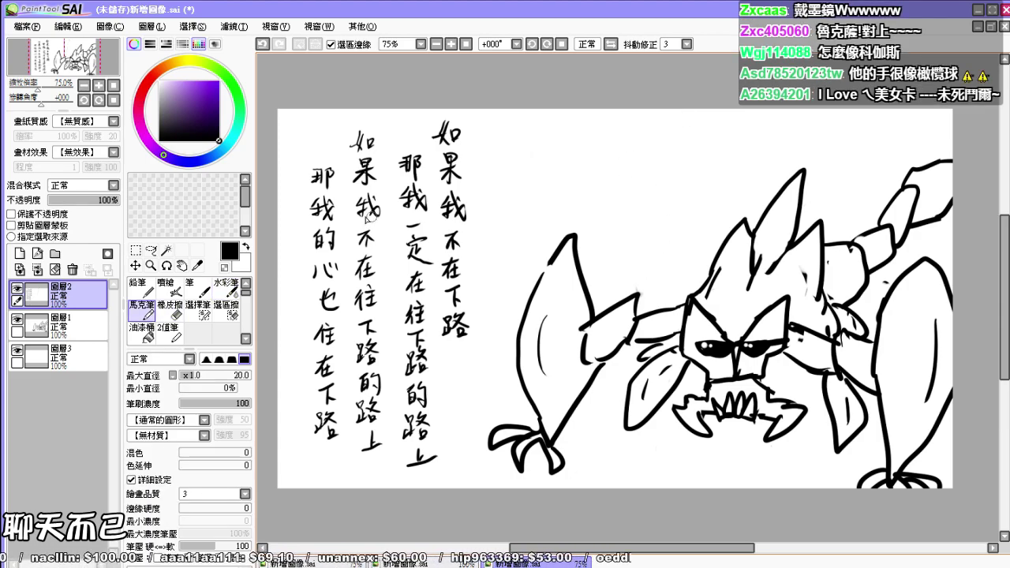
Step: Compare the drawing with the Rek'Sai ability images in the browser
left_click(246, 310)
left_click(247, 295)
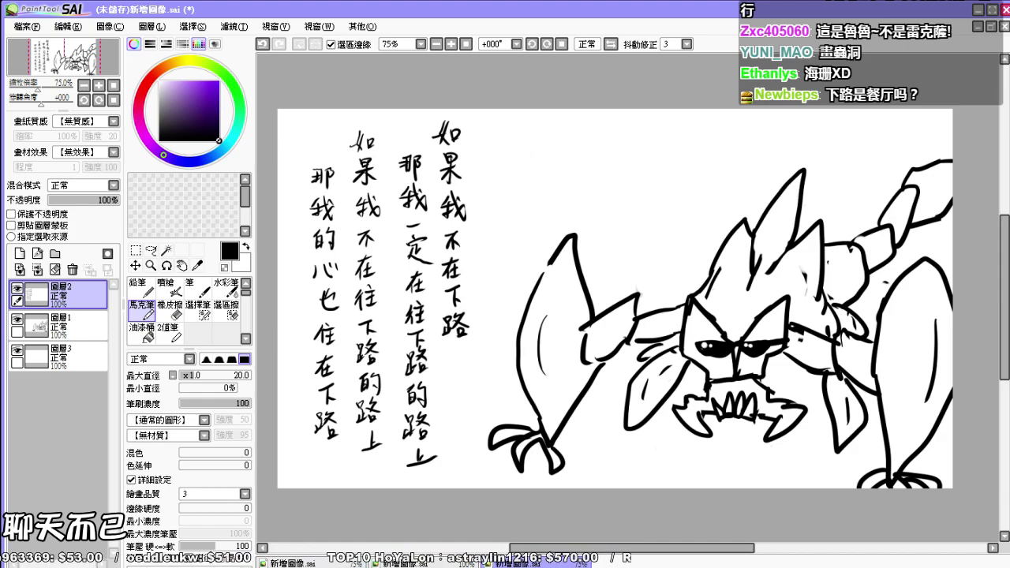
key("alt+Tab")
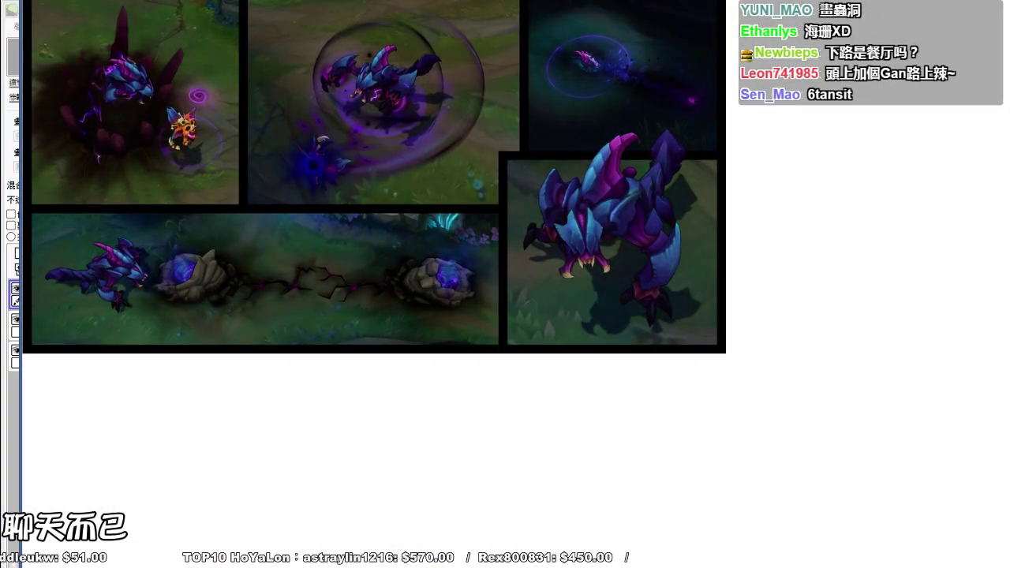
key("alt+Tab")
key("e")
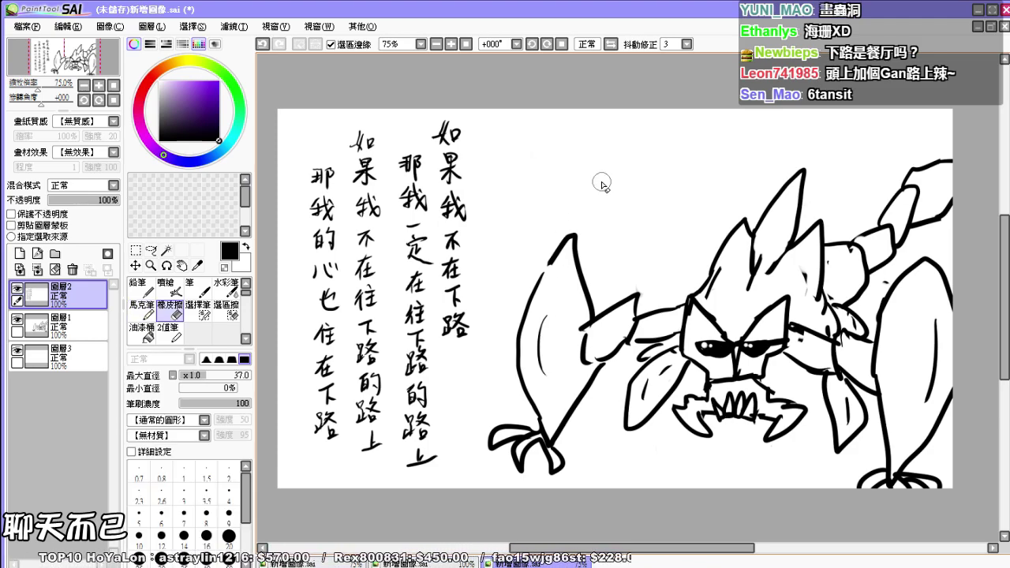
key("alt+Tab")
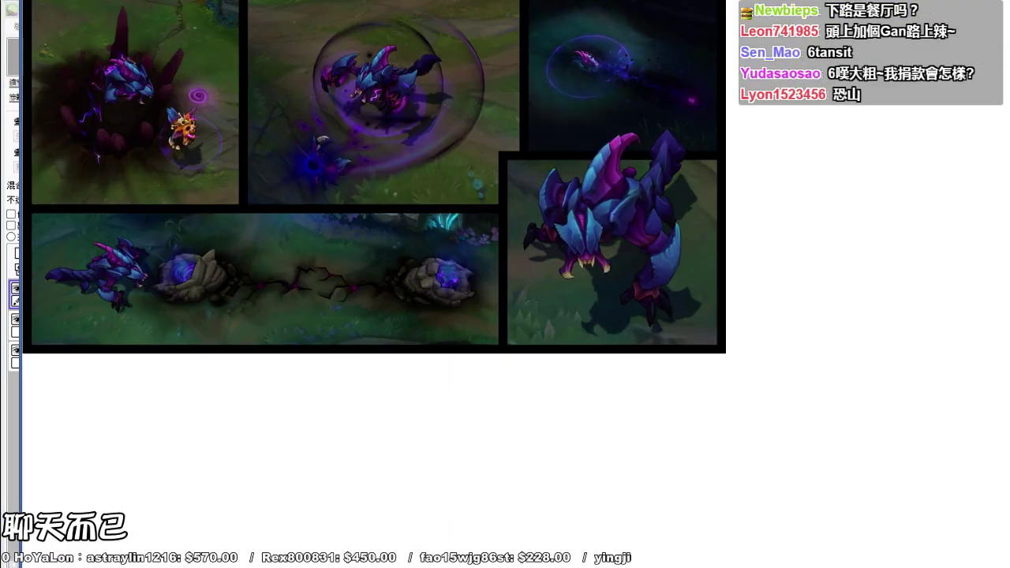
key("alt+Tab")
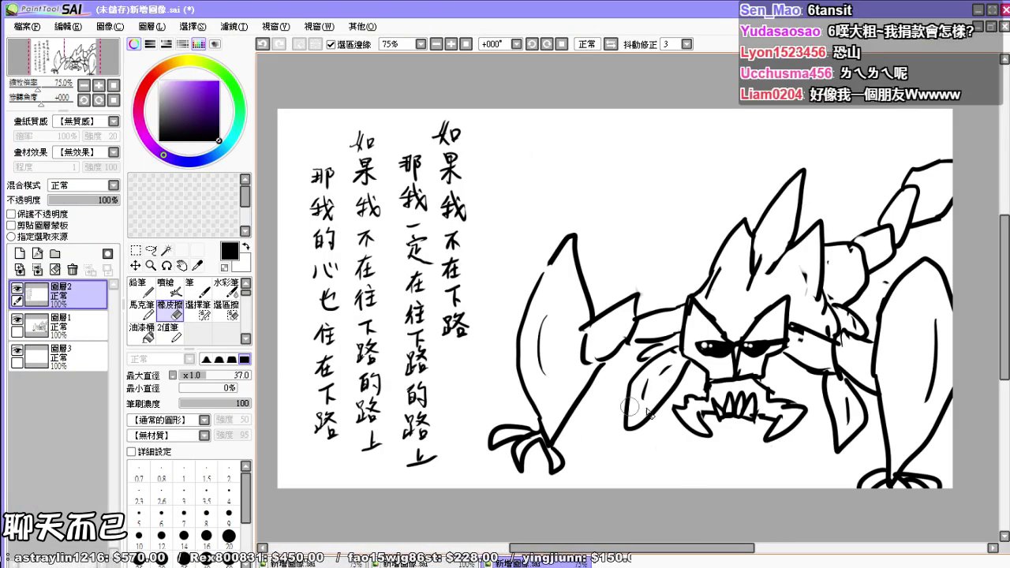
Step: On the line-art layer, erase the creature's long teeth and redraw them with the marker as a row of short fangs
left_click(81, 356)
left_click(63, 324)
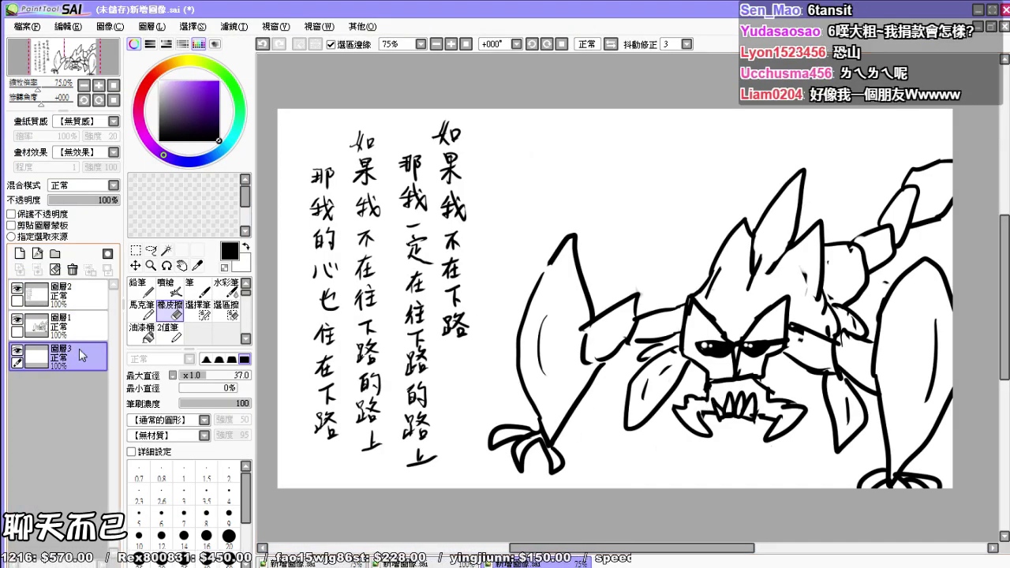
mouse_move(710, 401)
left_mouse_down()
mouse_move(757, 404)
mouse_move(745, 414)
mouse_move(701, 410)
mouse_move(755, 410)
mouse_move(729, 408)
mouse_move(730, 418)
mouse_move(745, 406)
mouse_move(723, 408)
mouse_move(719, 420)
mouse_move(766, 410)
left_mouse_up()
key("n")
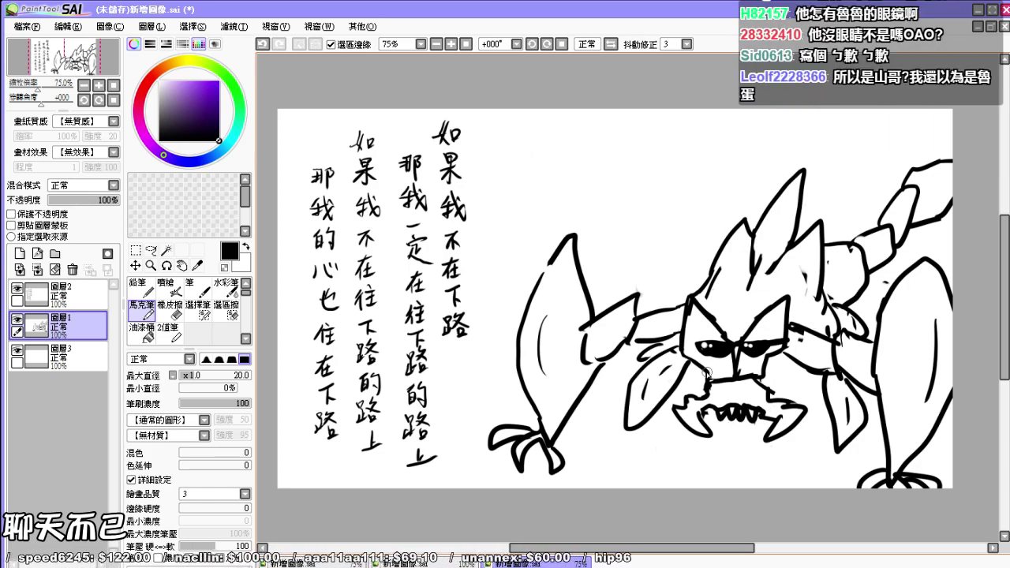
Step: Erase the creature's eyes and lower face lines, and redraw the central face ridge and jaw edge with the marker
key("e")
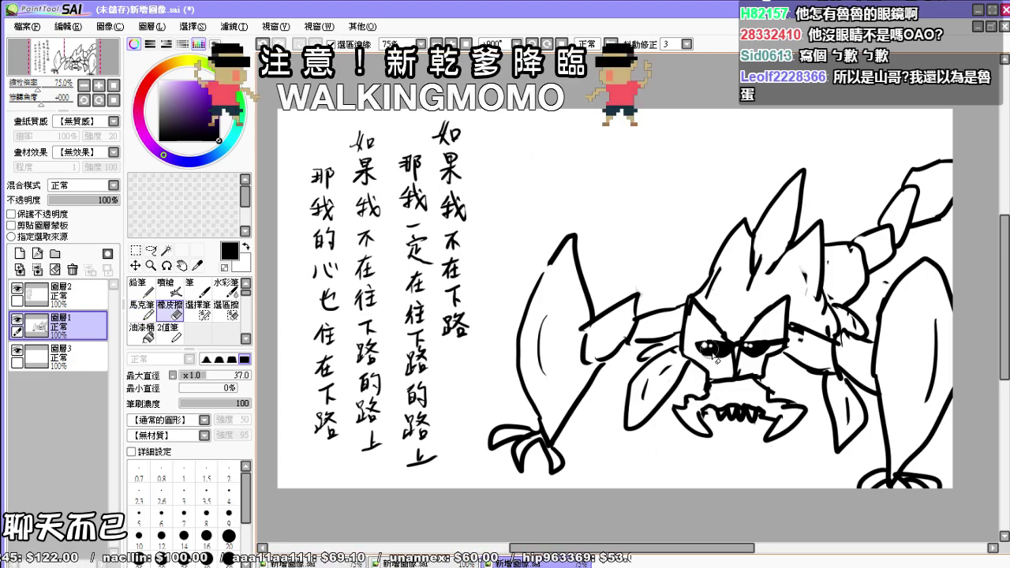
mouse_move(698, 337)
left_mouse_down()
mouse_move(724, 353)
mouse_move(752, 342)
mouse_move(754, 356)
mouse_move(769, 354)
mouse_move(753, 344)
mouse_move(772, 332)
mouse_move(770, 345)
mouse_move(821, 352)
mouse_move(791, 329)
mouse_move(761, 379)
left_mouse_up()
key("b")
key("e")
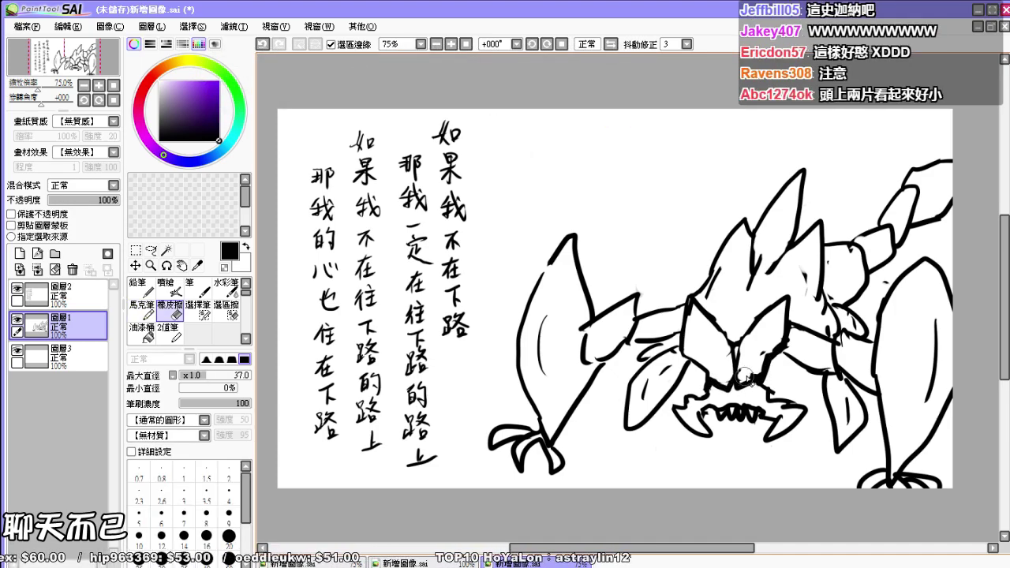
key("n")
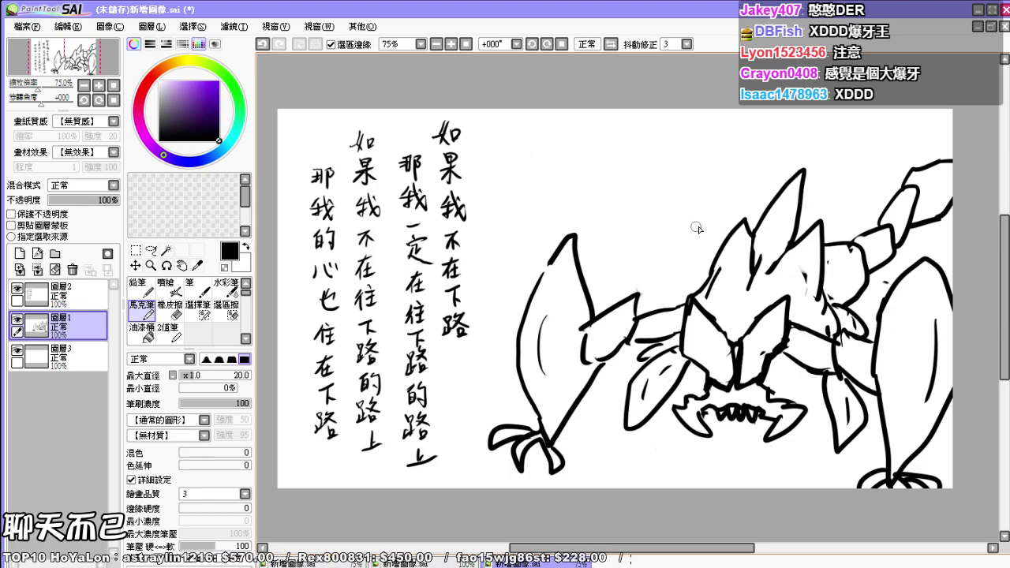
key("e")
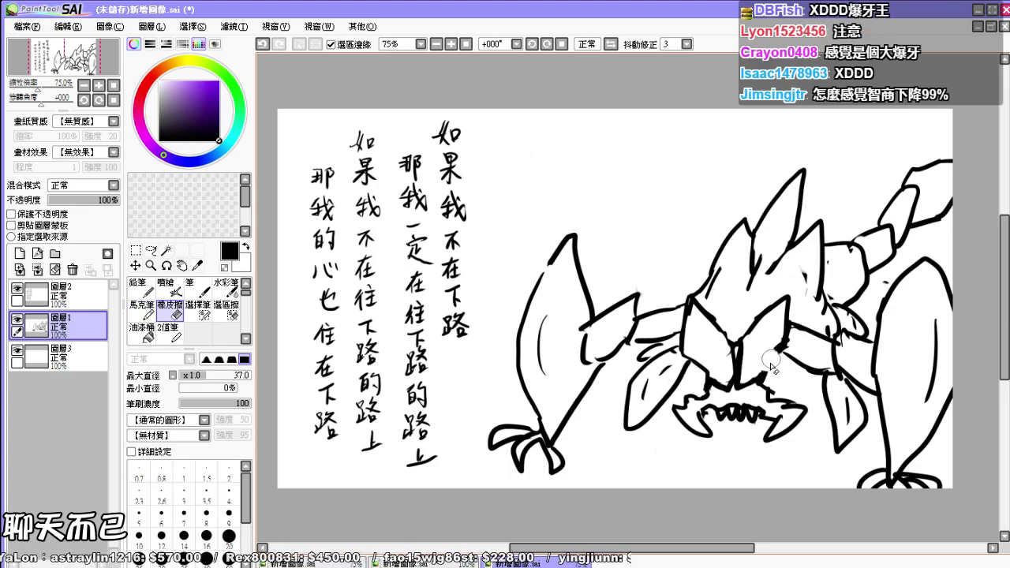
key("b")
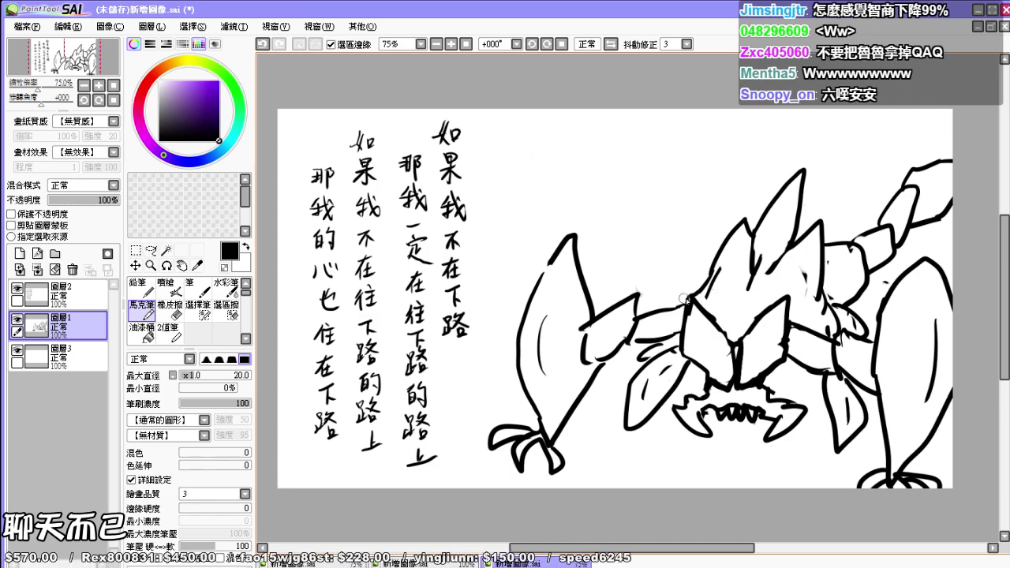
Step: Darken the underside of the left forelimb's elbow plate, and hatch the forelimb, claws and upper arm with a size 3 marker
mouse_move(630, 341)
left_mouse_down()
mouse_move(600, 359)
mouse_move(588, 355)
left_mouse_up()
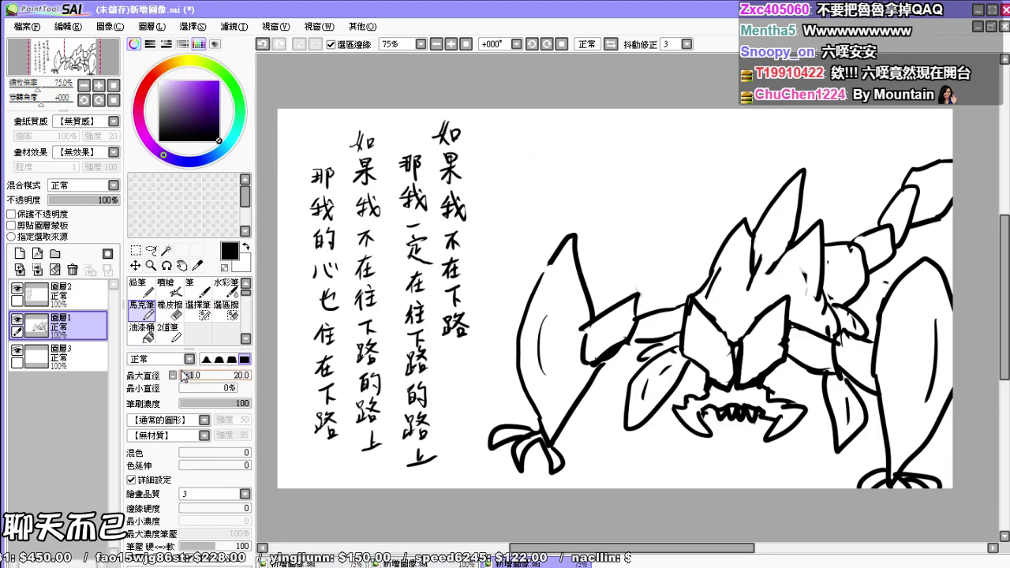
left_click_drag(189, 377, 182, 377)
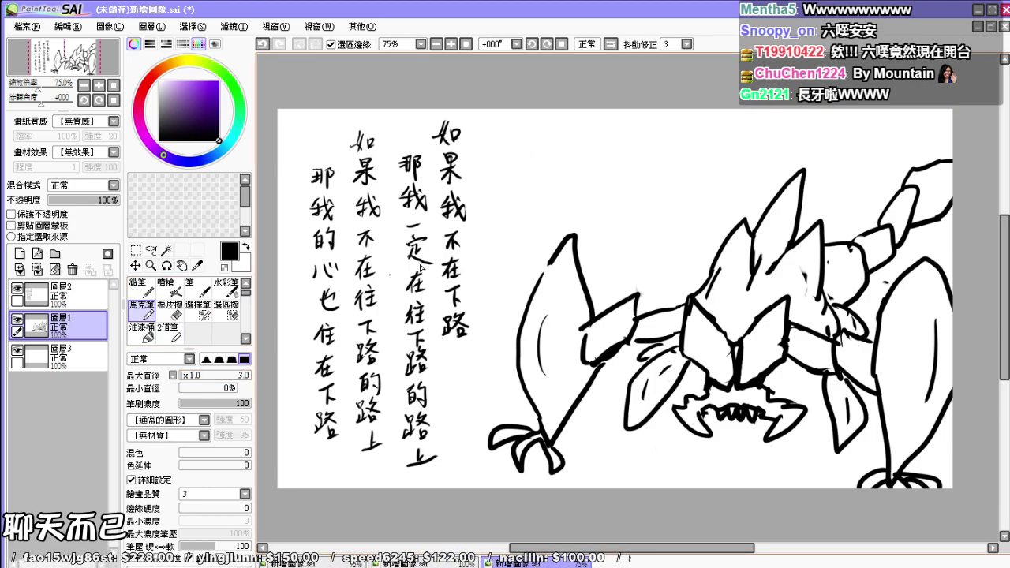
left_click_drag(584, 383, 550, 429)
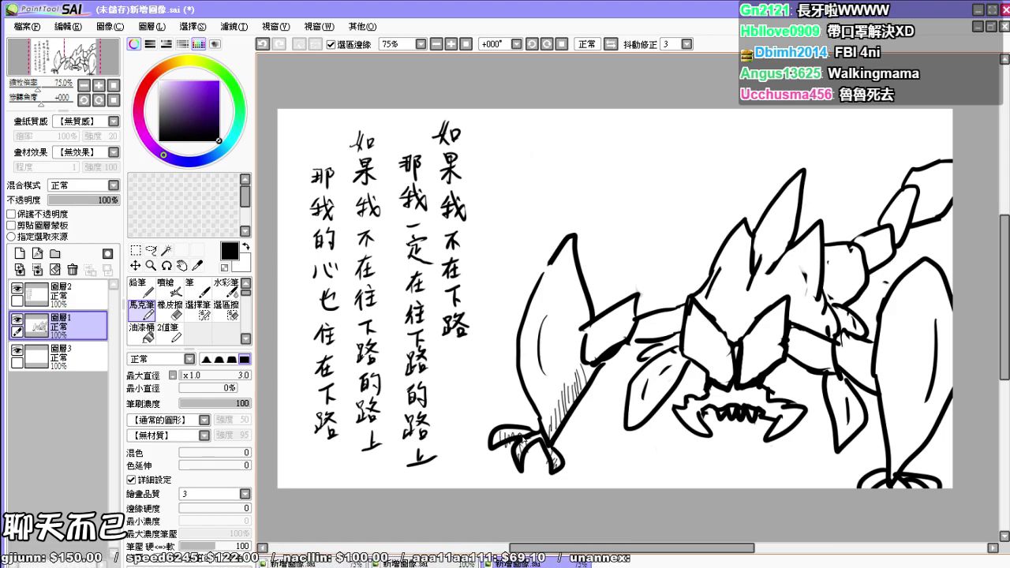
mouse_move(598, 346)
left_mouse_down()
mouse_move(624, 343)
mouse_move(646, 327)
mouse_move(686, 331)
left_mouse_up()
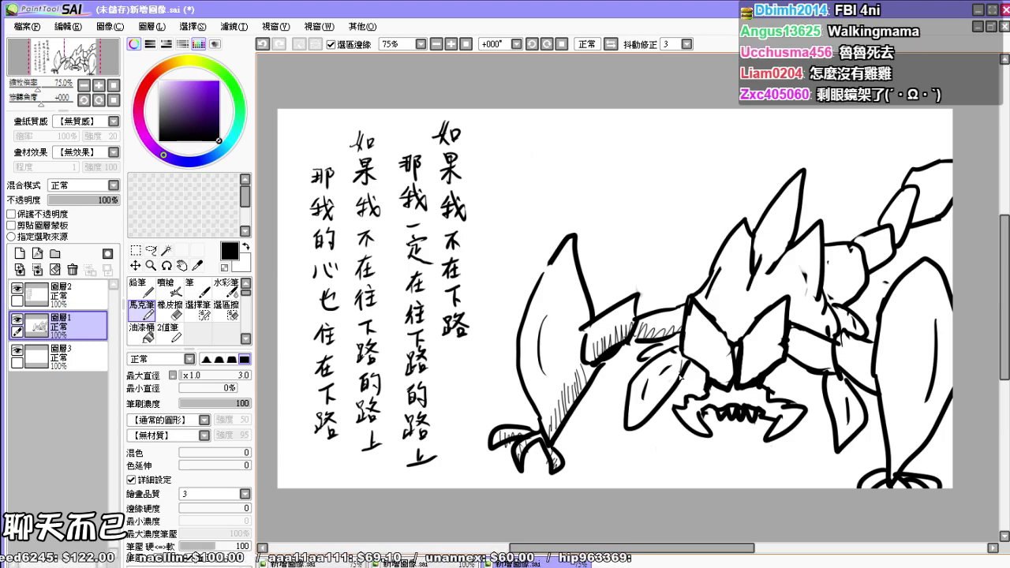
Step: Hatch thin shading on the small middle legs, the mandibles and the lower face
left_click_drag(836, 395, 842, 428)
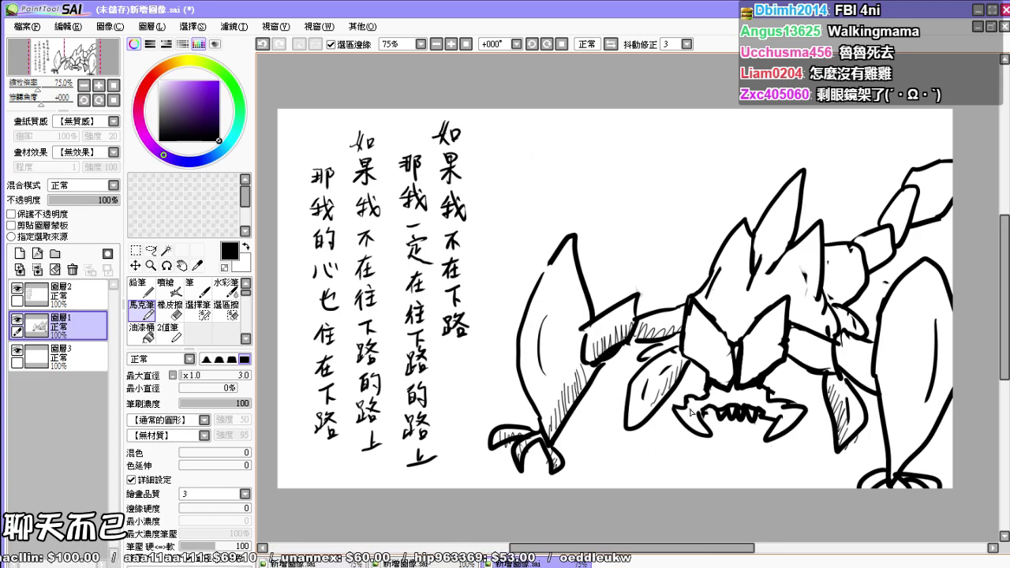
left_click_drag(696, 401, 700, 418)
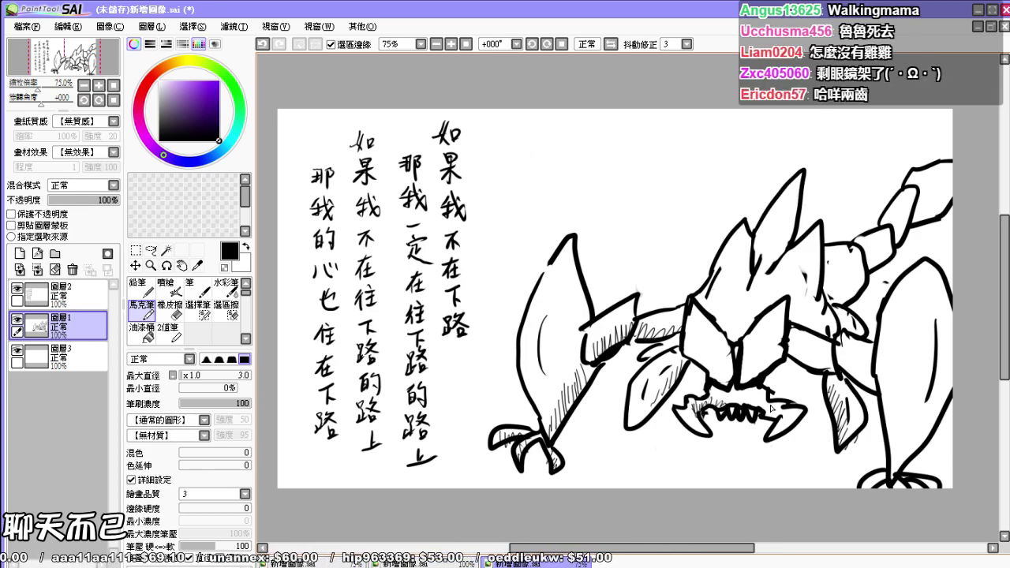
left_click_drag(778, 349, 755, 380)
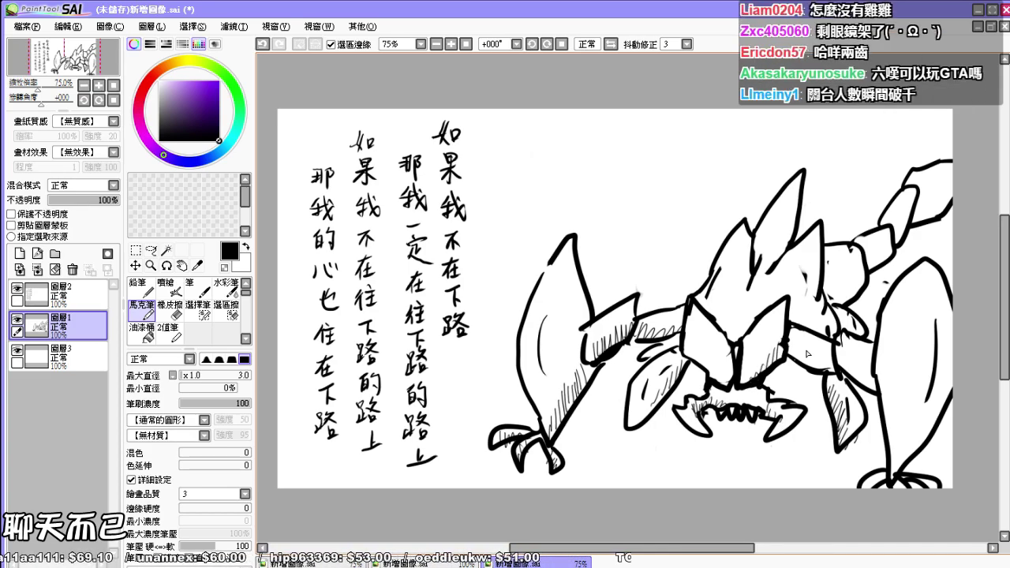
Step: Hatch thin shading on the right shoulder joints, the large right forelimb and its claws
mouse_move(827, 351)
left_mouse_down()
mouse_move(848, 365)
mouse_move(848, 379)
left_mouse_up()
left_click_drag(946, 338, 935, 374)
left_click_drag(950, 377, 933, 404)
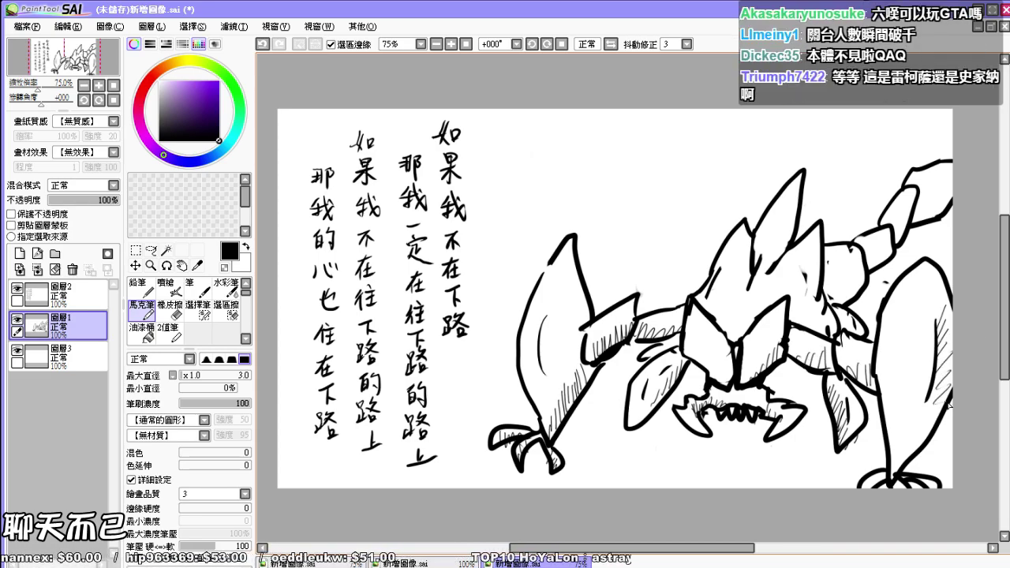
left_click_drag(877, 474, 871, 487)
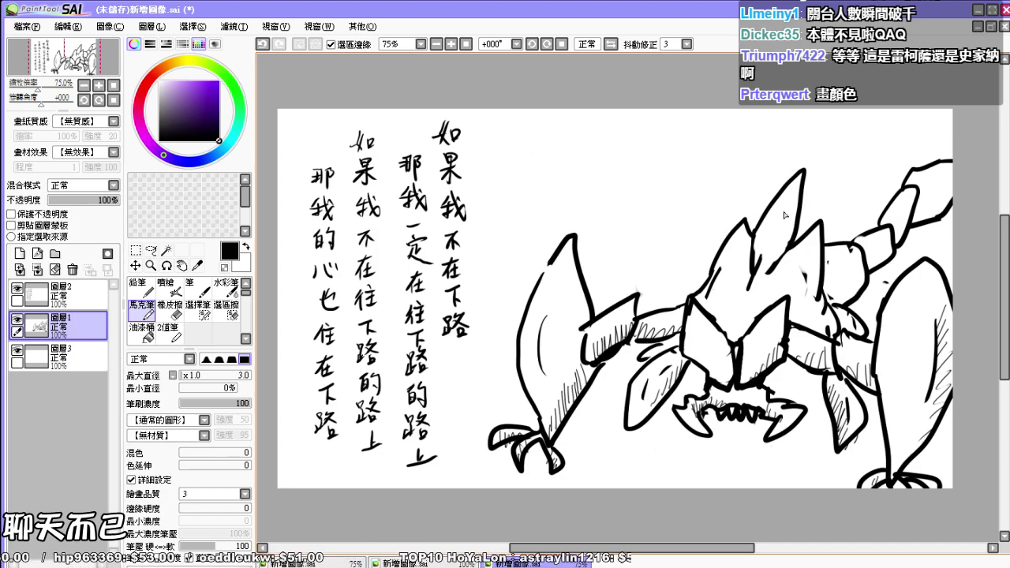
Step: Hatch diagonal shading strokes inside the three spikes on the creature's back
left_click_drag(794, 213, 784, 231)
left_click_drag(787, 221, 778, 242)
left_click_drag(787, 190, 775, 223)
left_click_drag(817, 249, 809, 275)
left_click_drag(812, 265, 795, 298)
left_click_drag(737, 237, 719, 268)
left_click_drag(730, 254, 713, 294)
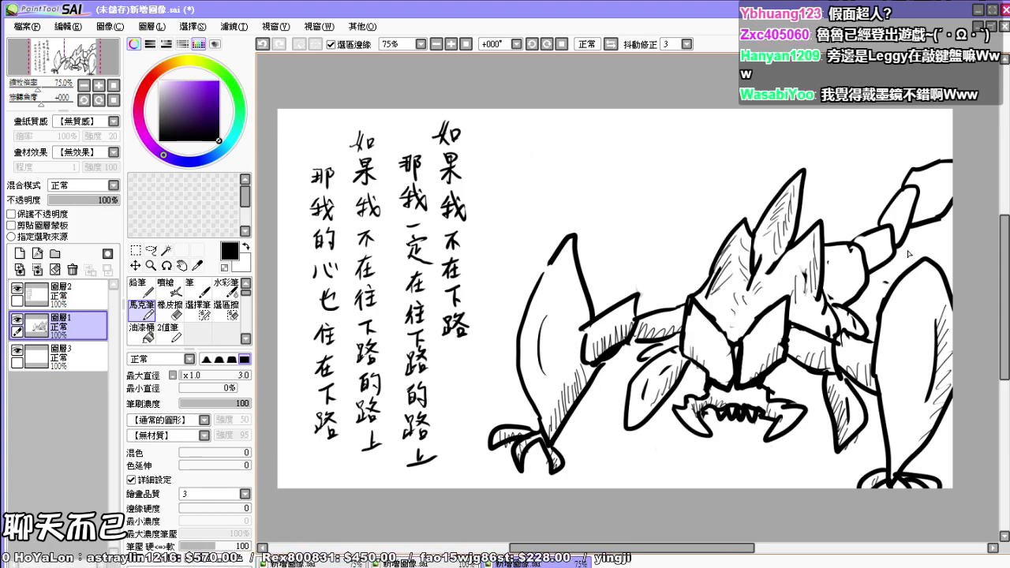
Step: Hatch shading strokes on the rear body plate and along each segment of the tail
left_click_drag(858, 265, 852, 295)
left_click_drag(848, 284, 839, 303)
left_click_drag(884, 246, 872, 267)
left_click_drag(888, 248, 875, 265)
left_click_drag(915, 196, 900, 230)
left_click_drag(907, 216, 896, 252)
left_click_drag(929, 189, 918, 226)
left_click_drag(936, 203, 934, 214)
left_click_drag(932, 175, 916, 185)
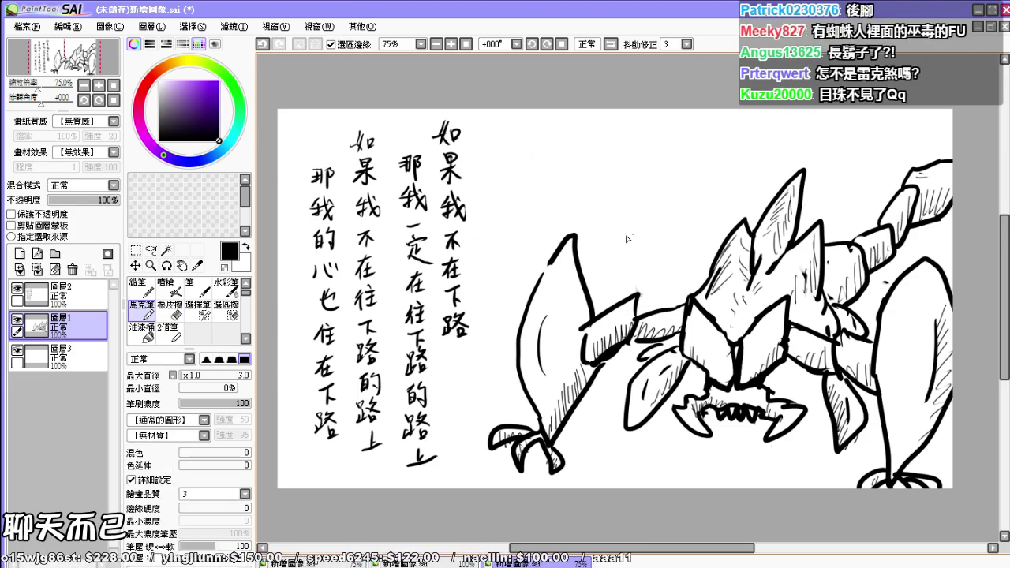
Step: Set the marker size to 8, write a two-character vertical signature in the lower-left corner of the canvas, and touch up its second character
left_click_drag(190, 381, 230, 388)
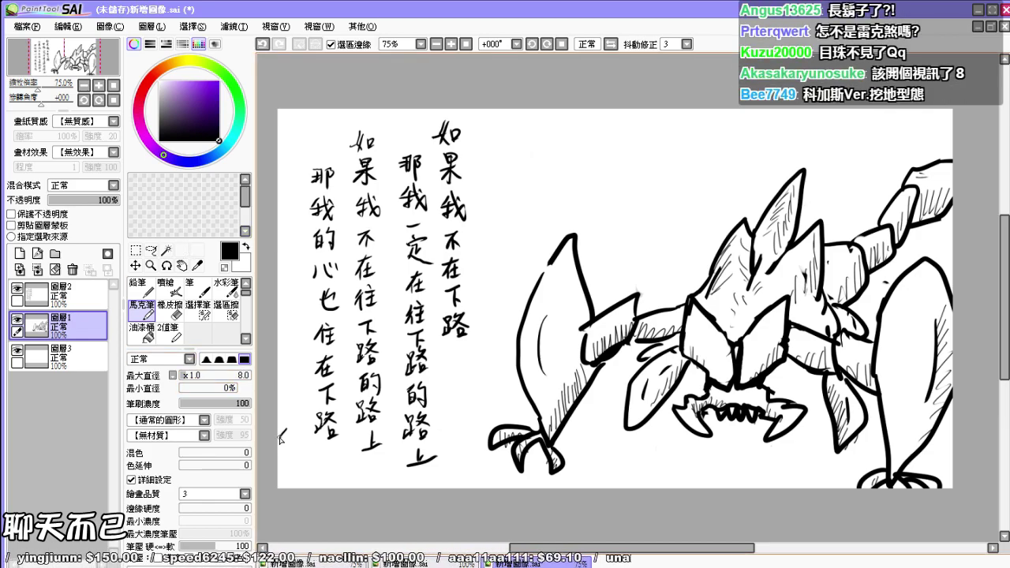
mouse_move(282, 439)
left_mouse_down()
mouse_move(302, 454)
mouse_move(302, 472)
left_mouse_up()
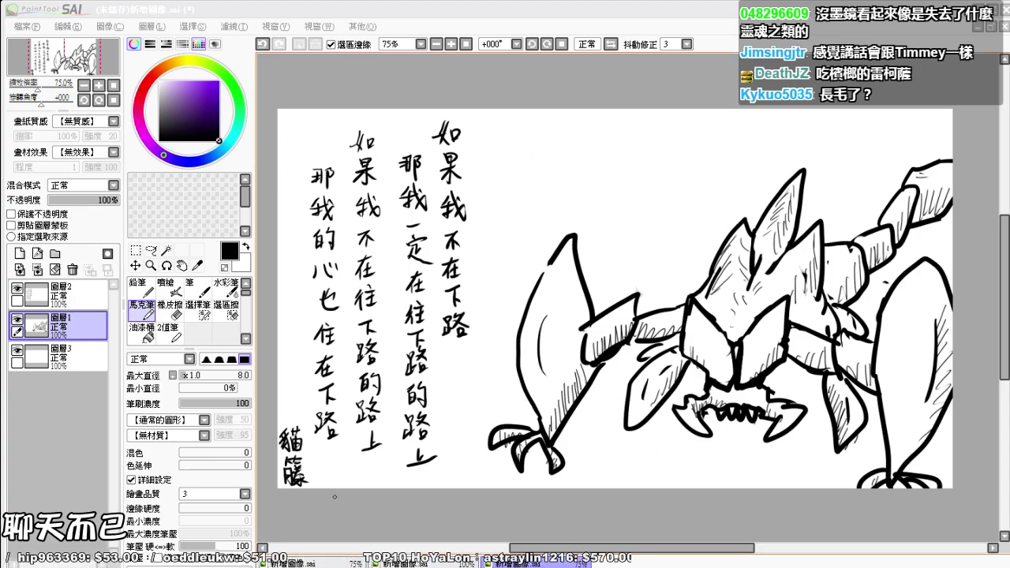
key("e")
left_click_drag(287, 462, 295, 462)
key("b")
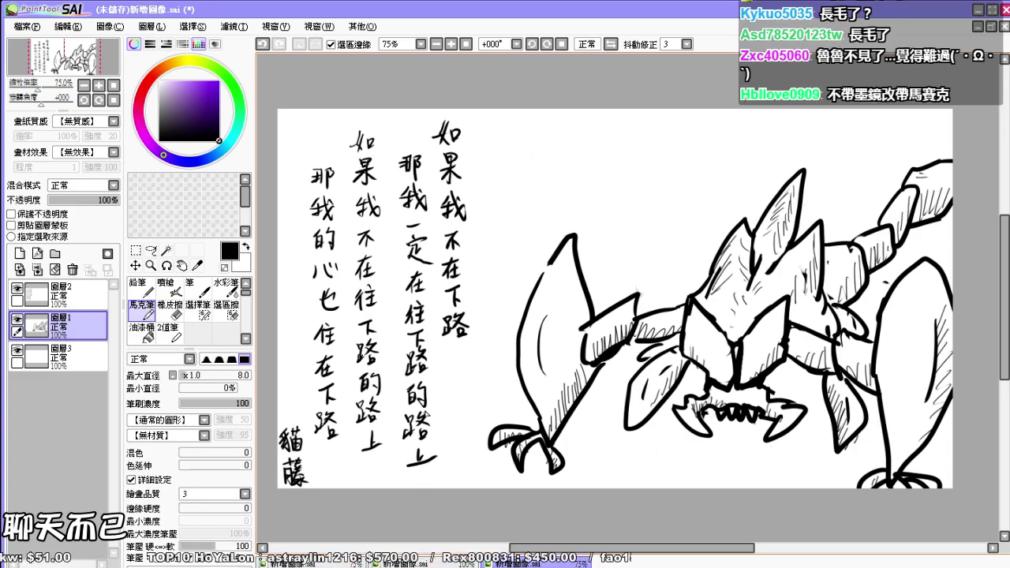
Step: Erase the signature's second character and rewrite it with the size 8 marker
key("e")
left_click_drag(286, 467, 306, 484)
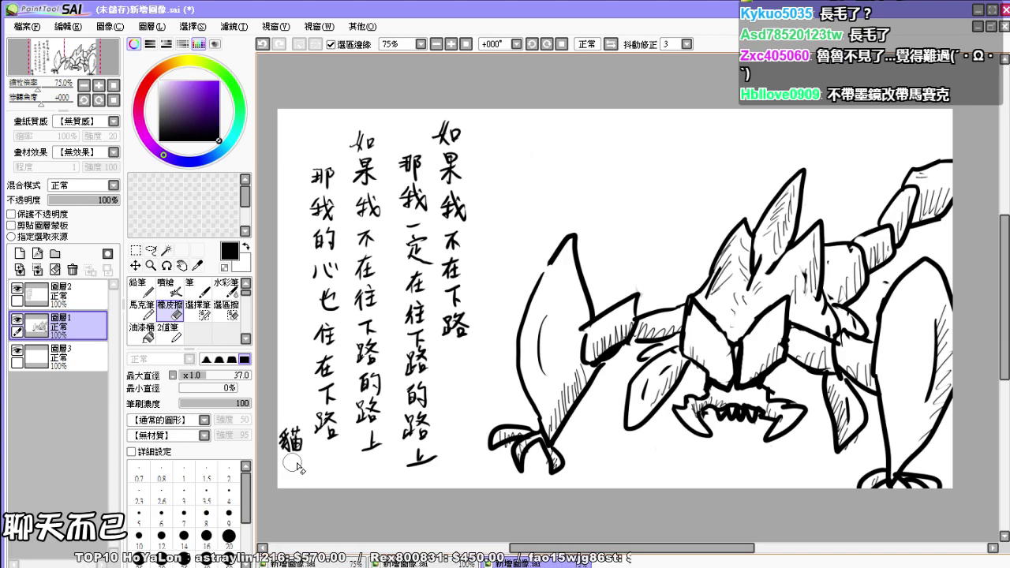
key("e")
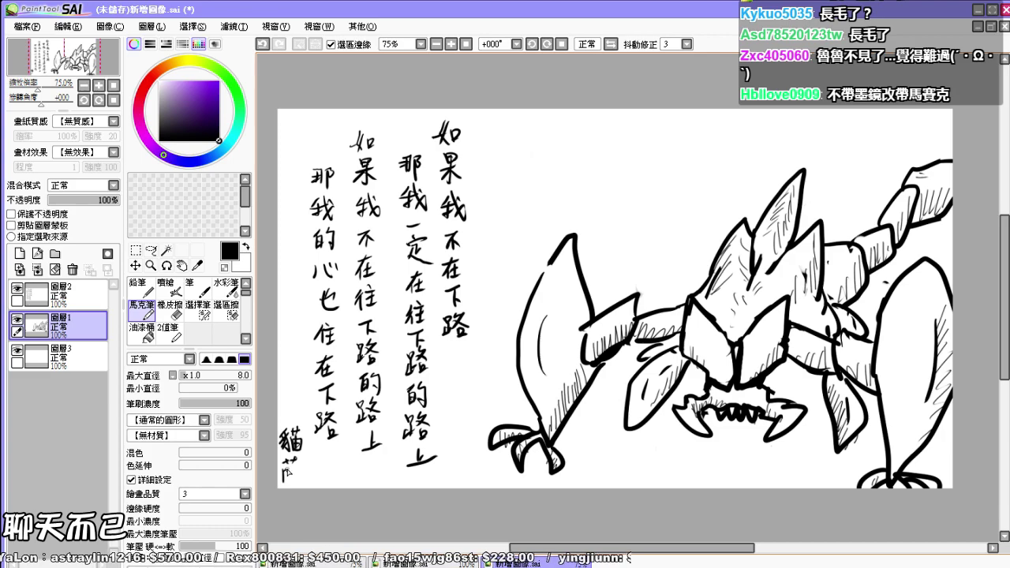
key("e")
key("m")
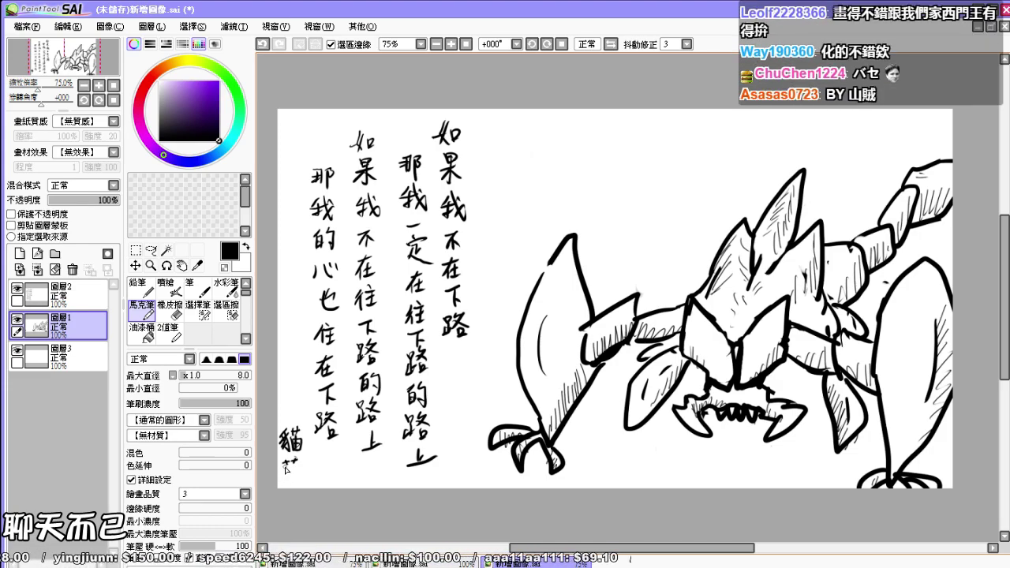
left_click_drag(283, 470, 284, 485)
mouse_move(284, 471)
left_mouse_down()
mouse_move(288, 485)
mouse_move(300, 472)
mouse_move(291, 482)
mouse_move(300, 481)
left_mouse_up()
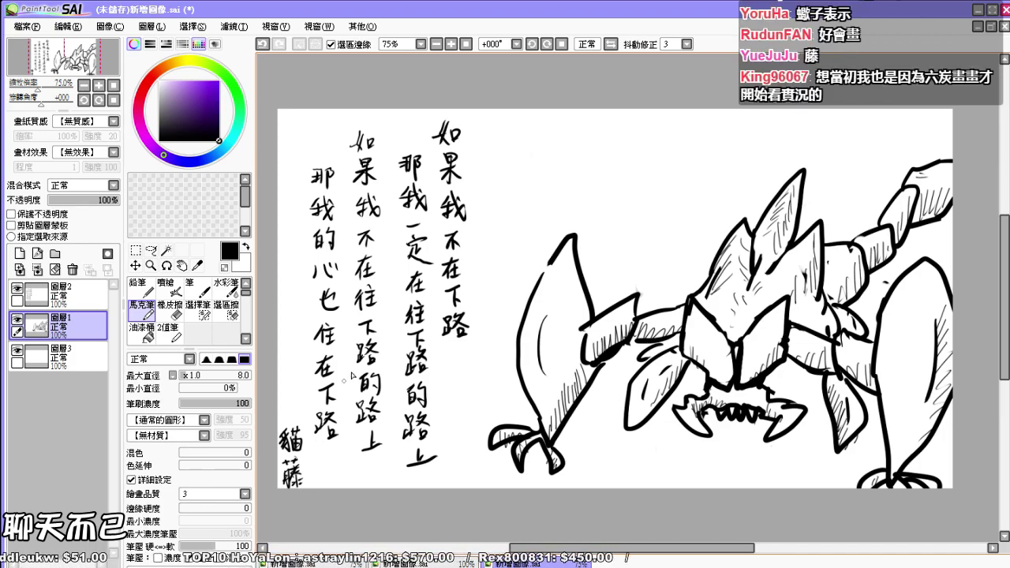
Step: On the lettering layer, erase the characters 心也 in the last verse line and rewrite them with the size 8 marker
key("e")
left_click(77, 290)
mouse_move(336, 314)
left_mouse_down()
mouse_move(333, 276)
mouse_move(319, 281)
left_mouse_up()
key("b")
left_click_drag(322, 267, 341, 278)
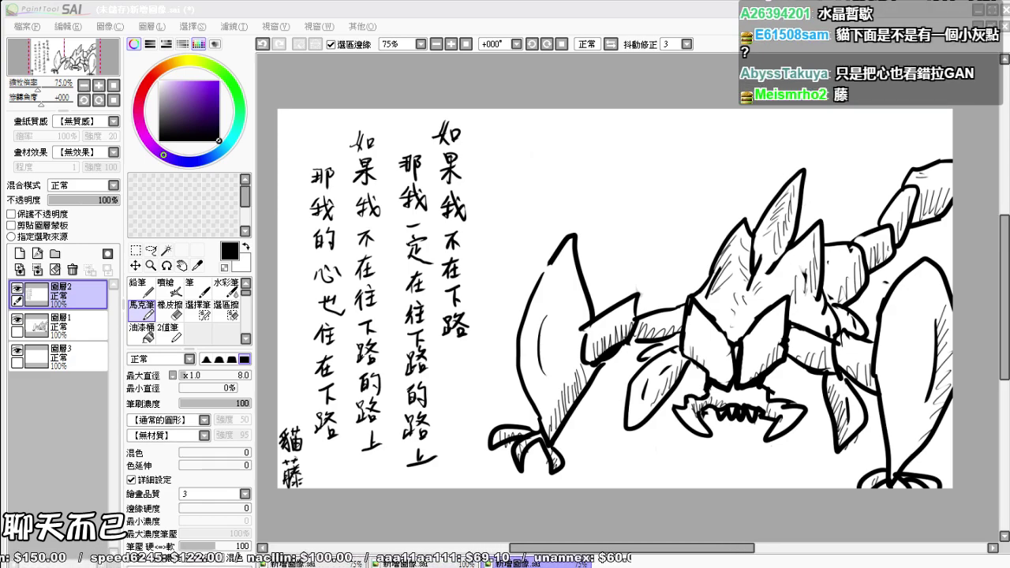
Step: Check the Rek'Sai ability images in the browser, return to PaintTool SAI and undo the stray stroke beside the verse
key("alt+Tab")
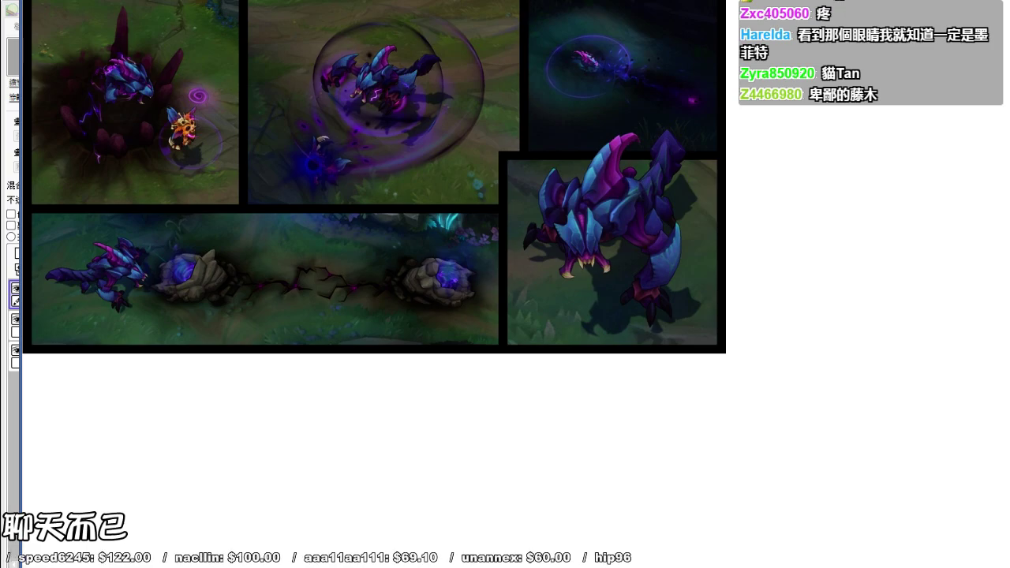
key("alt+Tab")
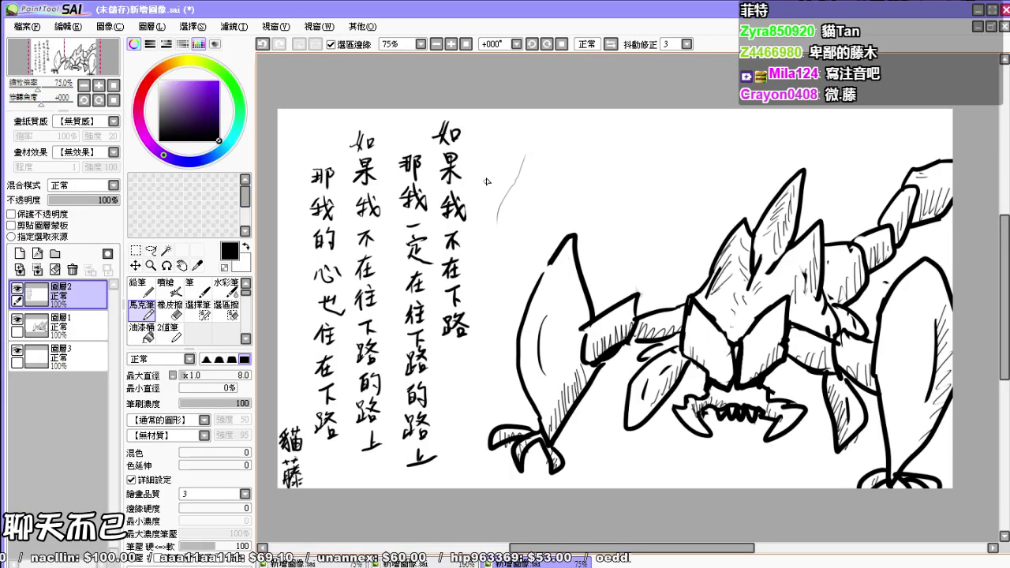
key("ctrl+z")
Step: On the line-art layer, thin the left forelimb's outer outline with the eraser and refine its claw with the marker
left_click(169, 310)
left_click(71, 324)
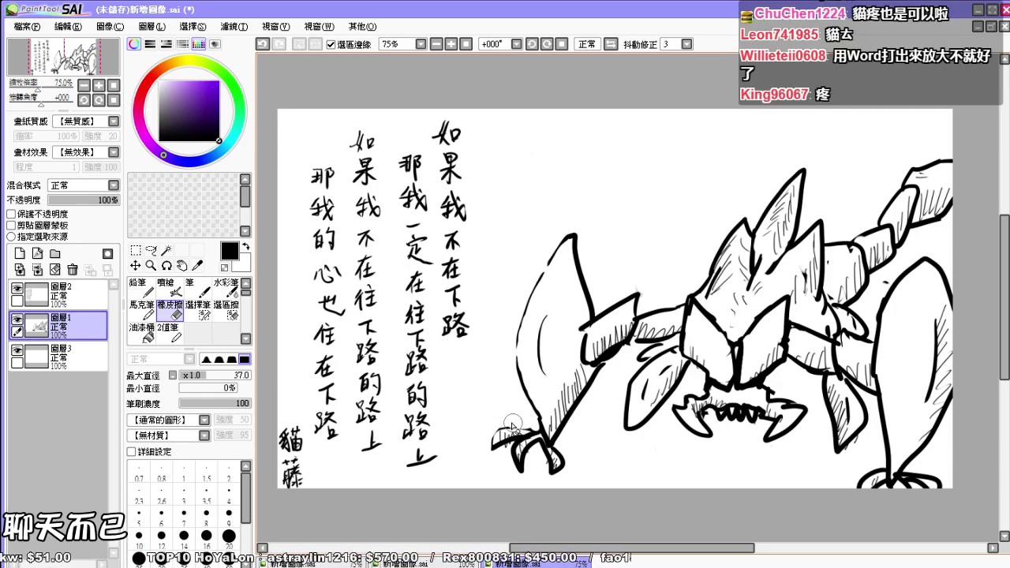
key("b")
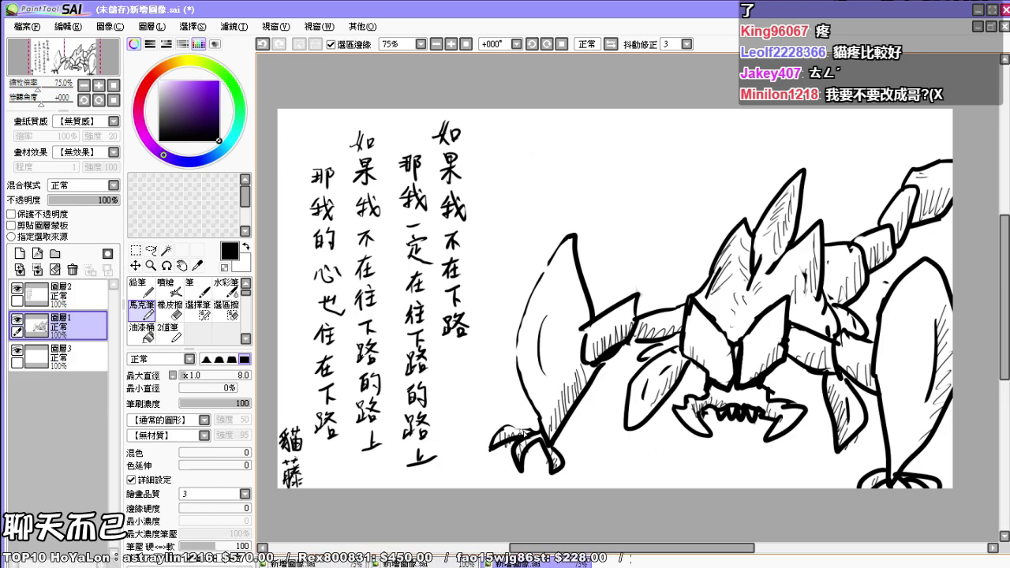
Step: Thin the outlines of the elbow plate, tail segments, right forelimb and tall back spike with the eraser, touching up the spike with the marker
key("e")
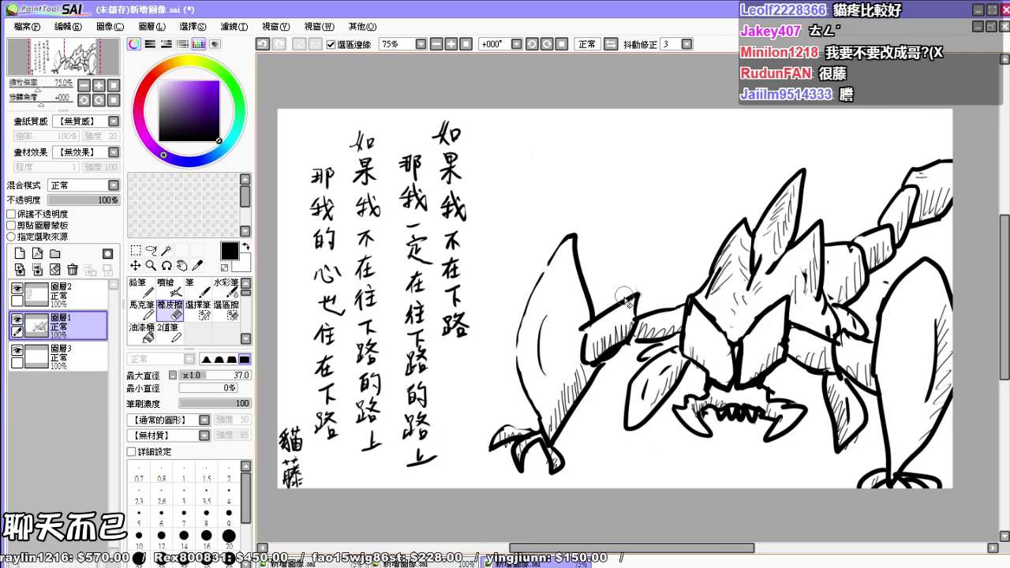
left_click_drag(589, 335, 588, 360)
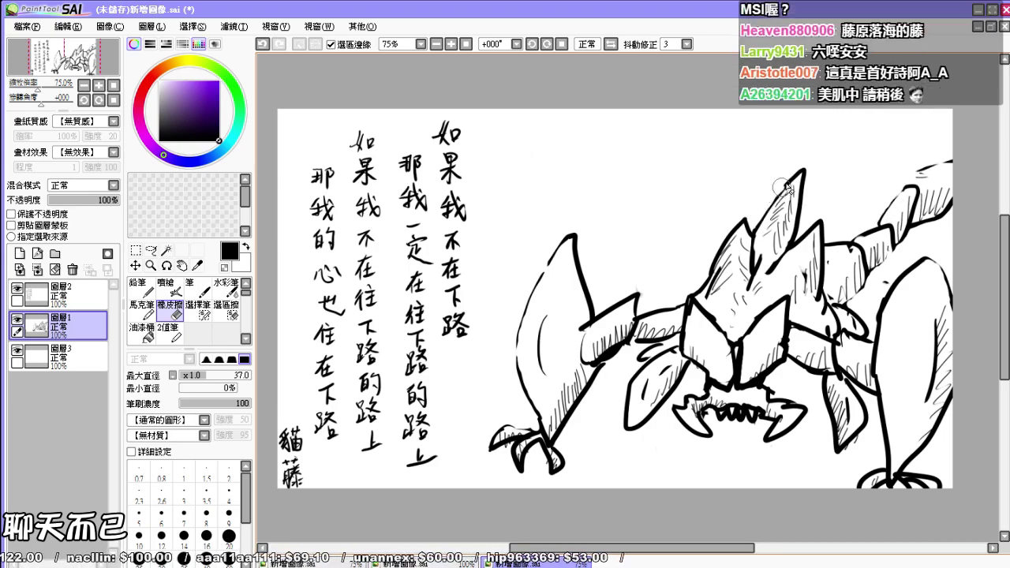
key("e")
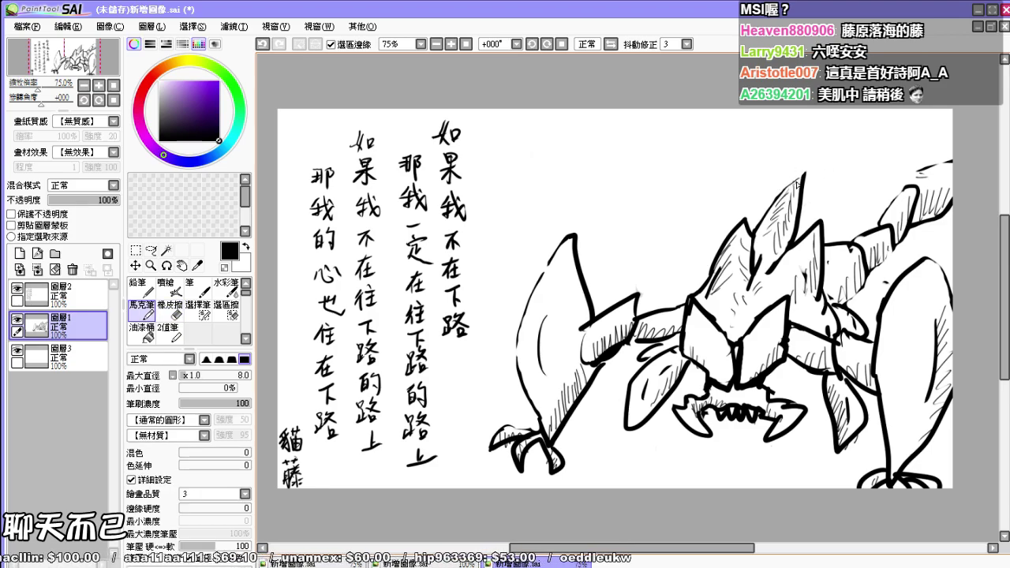
key("e")
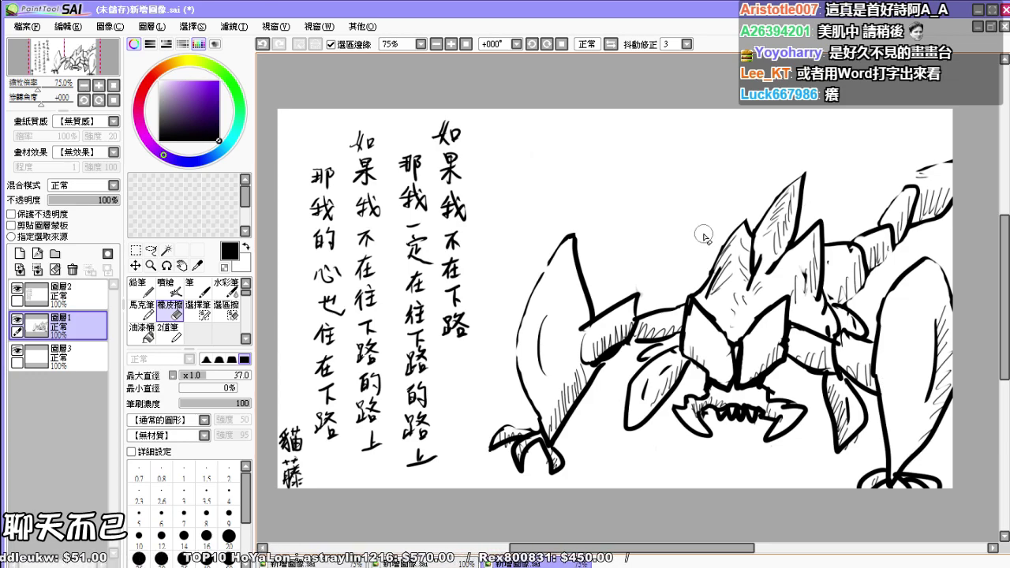
Step: Start exporting the drawing as a JPEG and browse up to the 實況相關 folder as the save location
left_click(25, 26)
mouse_move(63, 154)
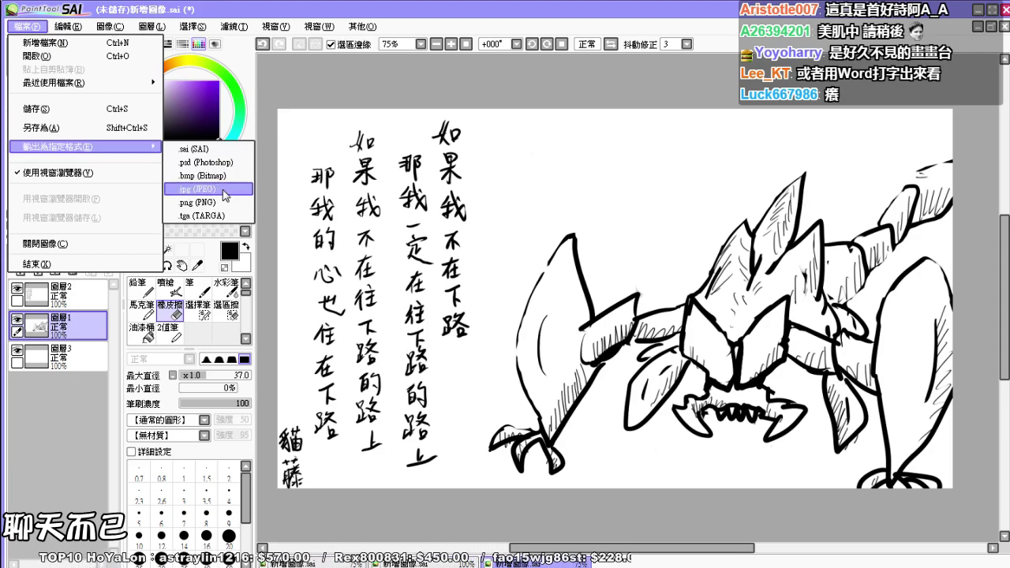
left_click(209, 189)
left_click_drag(36, 0, 410, 3)
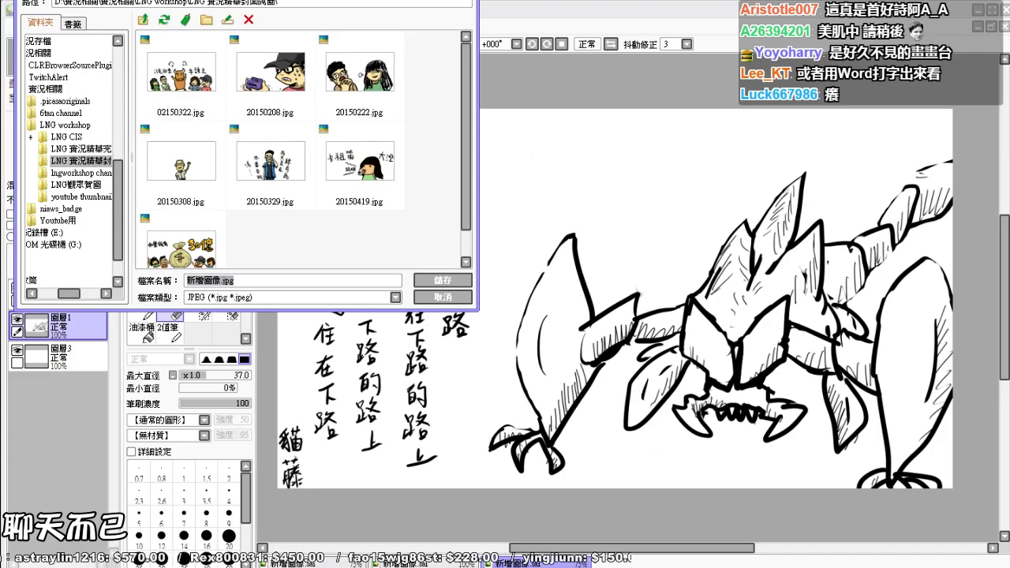
left_click(143, 19)
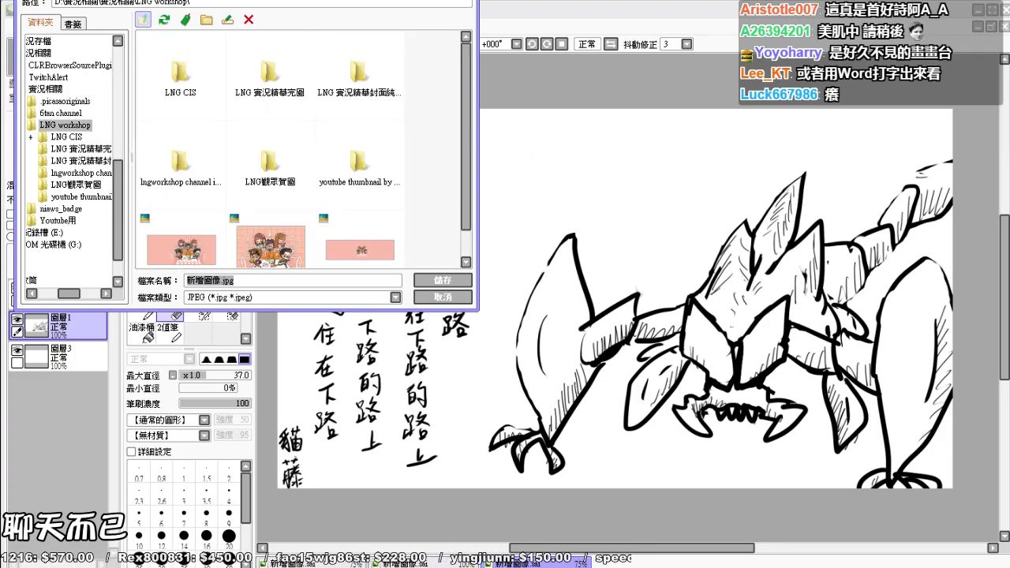
left_click(142, 19)
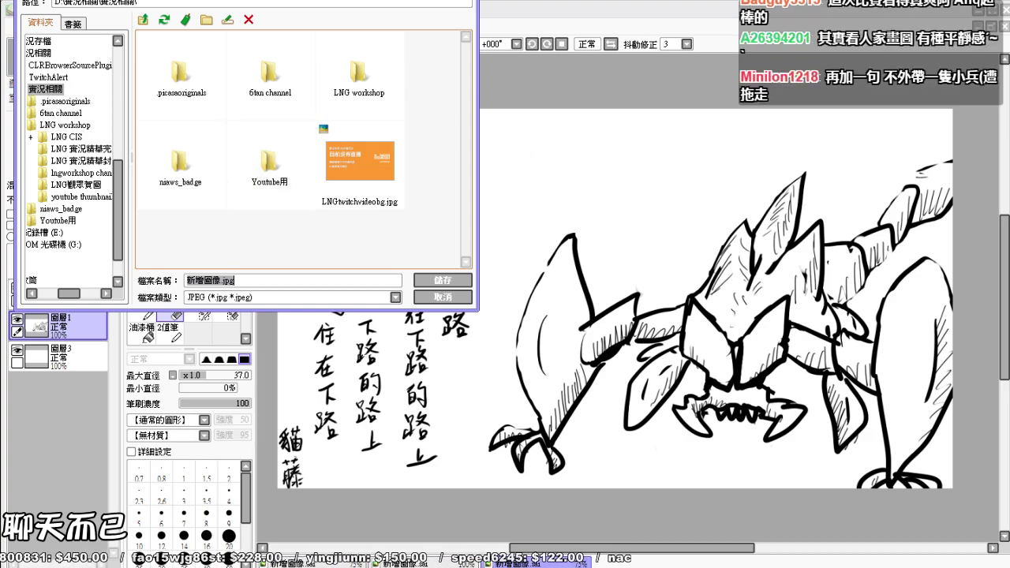
Step: Create a new folder named 圖 inside the 實況相關 folder and open it
right_click(244, 232)
left_click(302, 356)
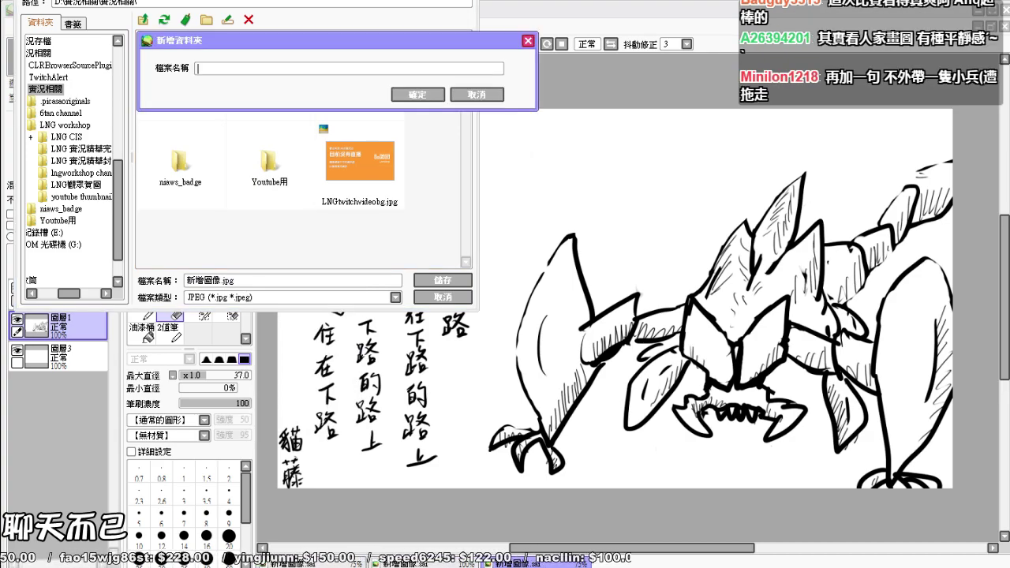
type("畫")
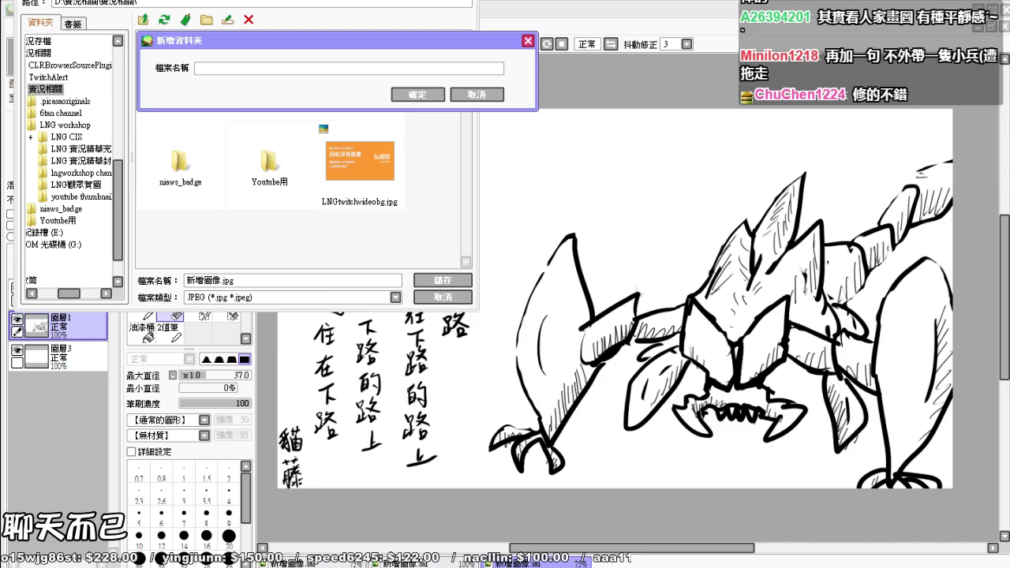
key("BackSpace")
key("BackSpace")
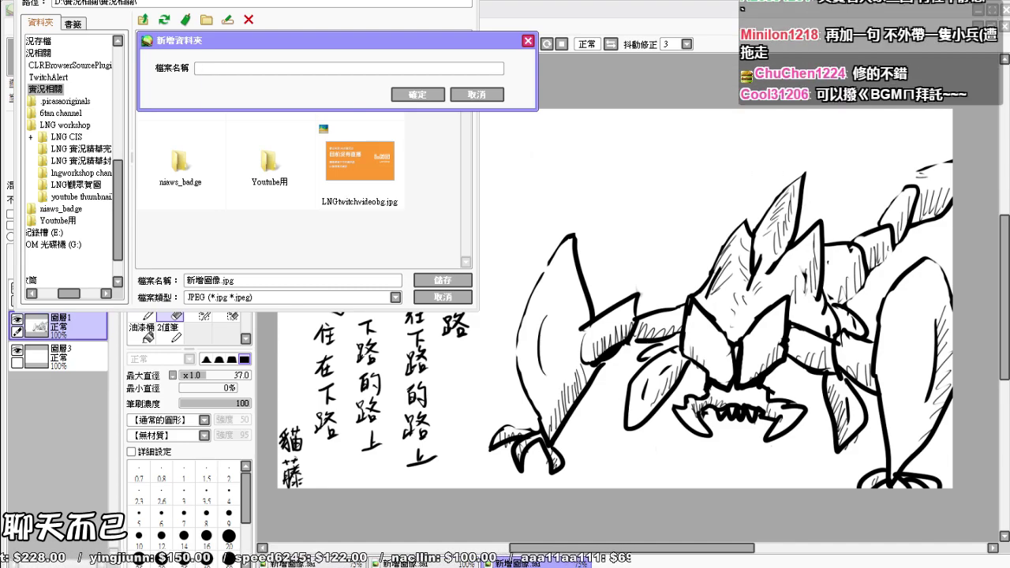
type("ㄏ")
key("Return")
key("Return")
key("Return")
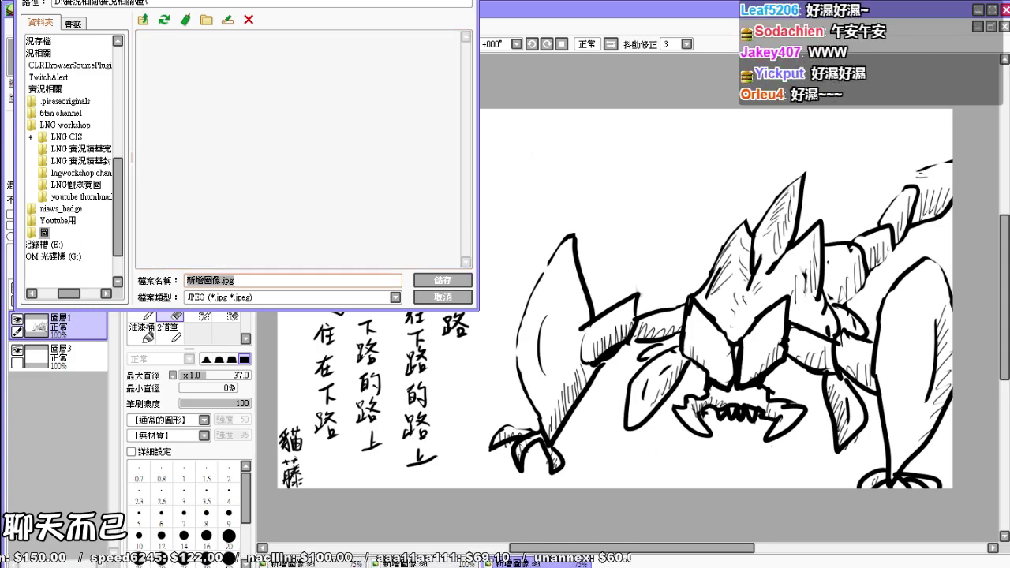
Step: Name the JPEG file reksaimsi2015 and save it with the offered export settings
type("reksai")
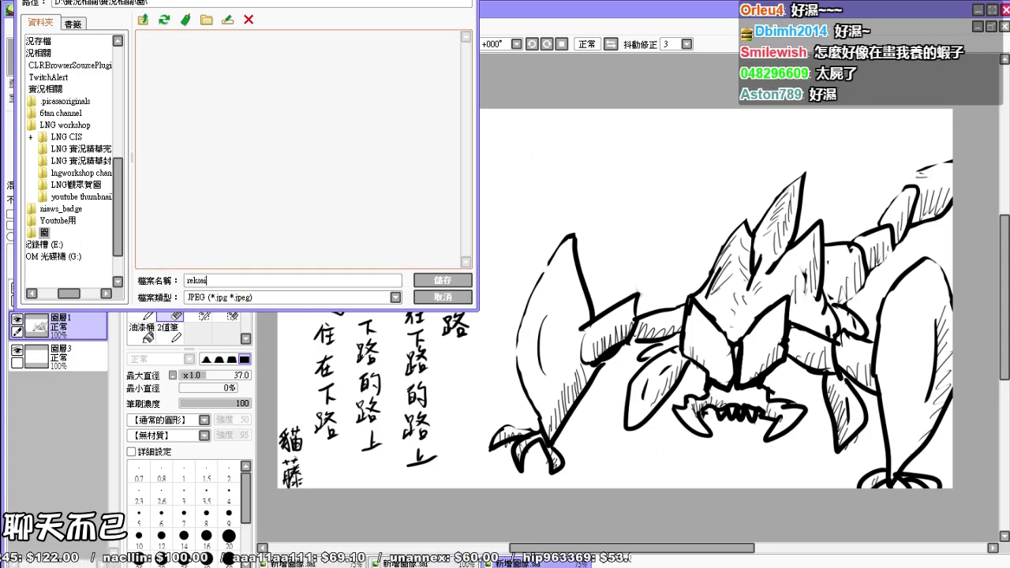
type("msi2015")
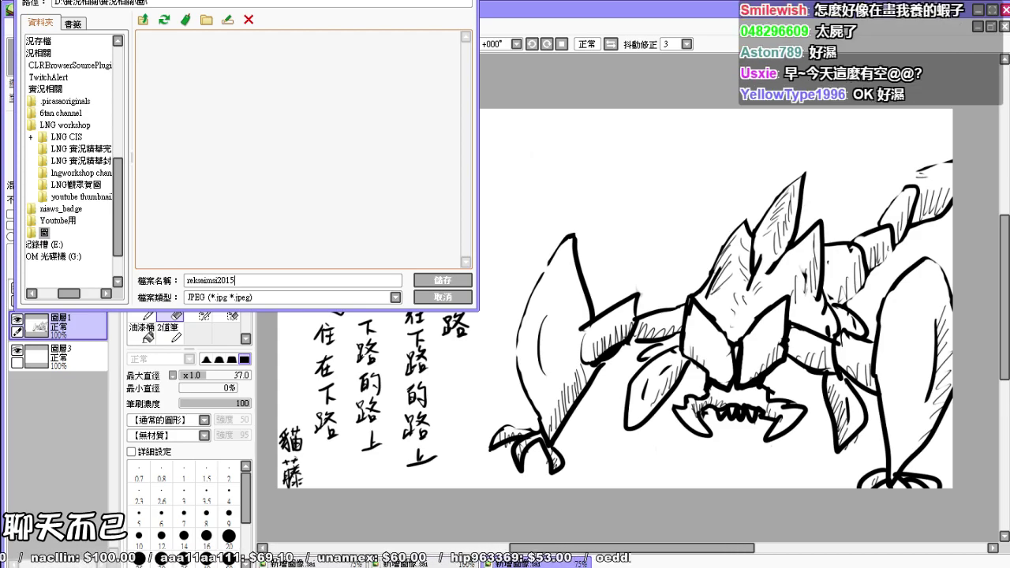
key("Return")
key("Return")
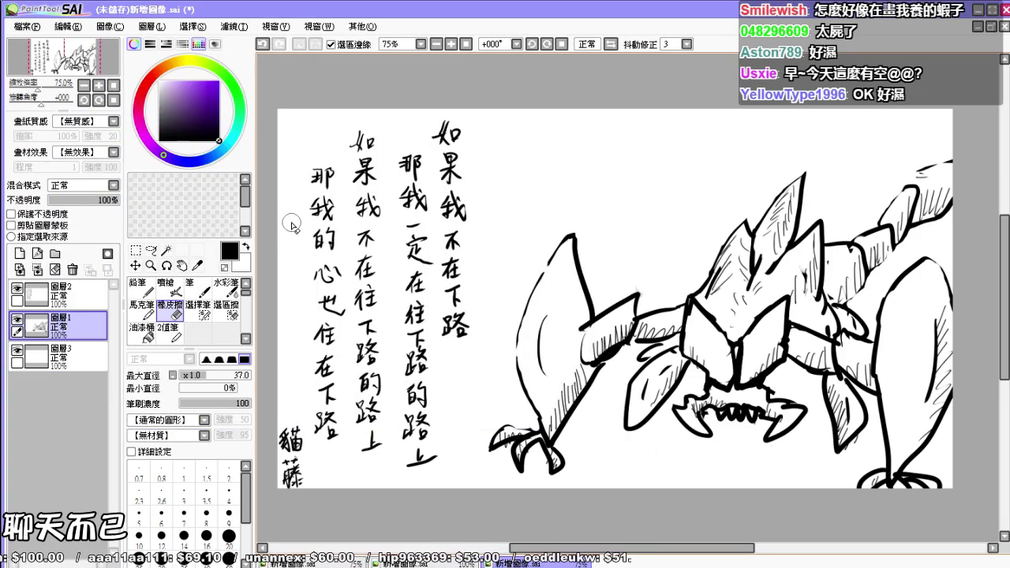
Step: Create a new blank canvas with the preset settings and add three empty layers above its first layer
left_click(27, 26)
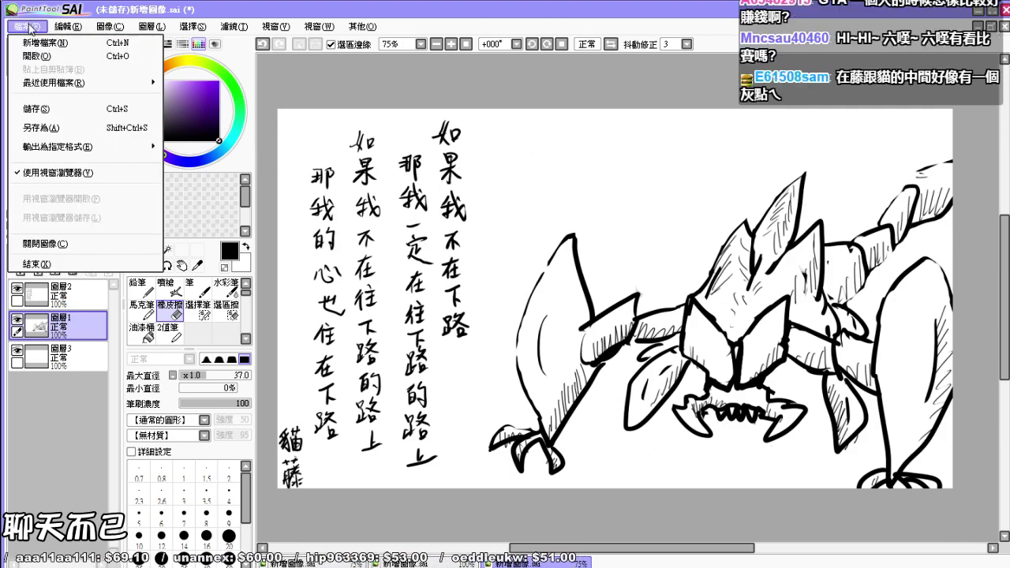
left_click(47, 41)
left_click(275, 250)
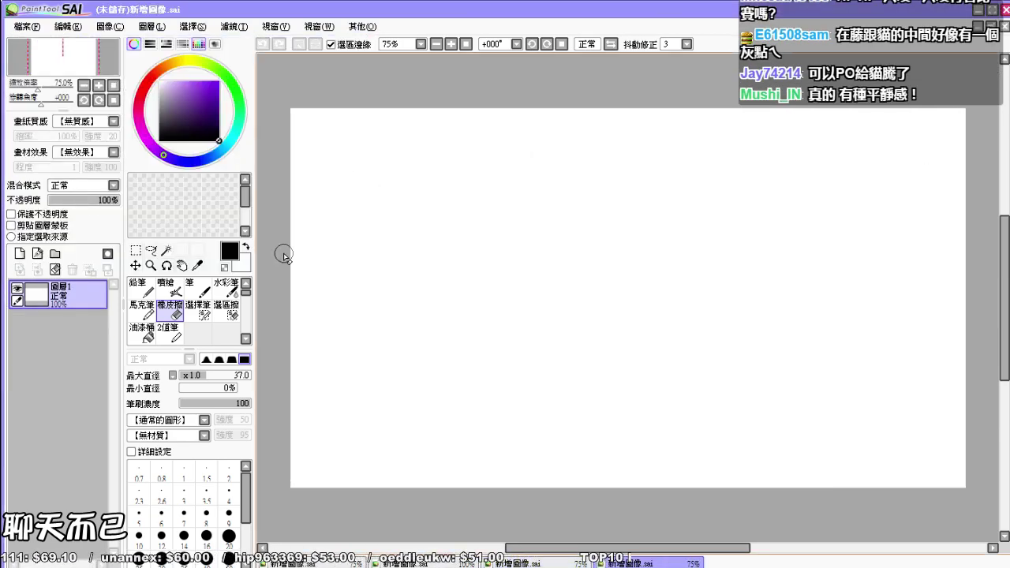
left_click(20, 253)
left_click(19, 253)
left_click(20, 253)
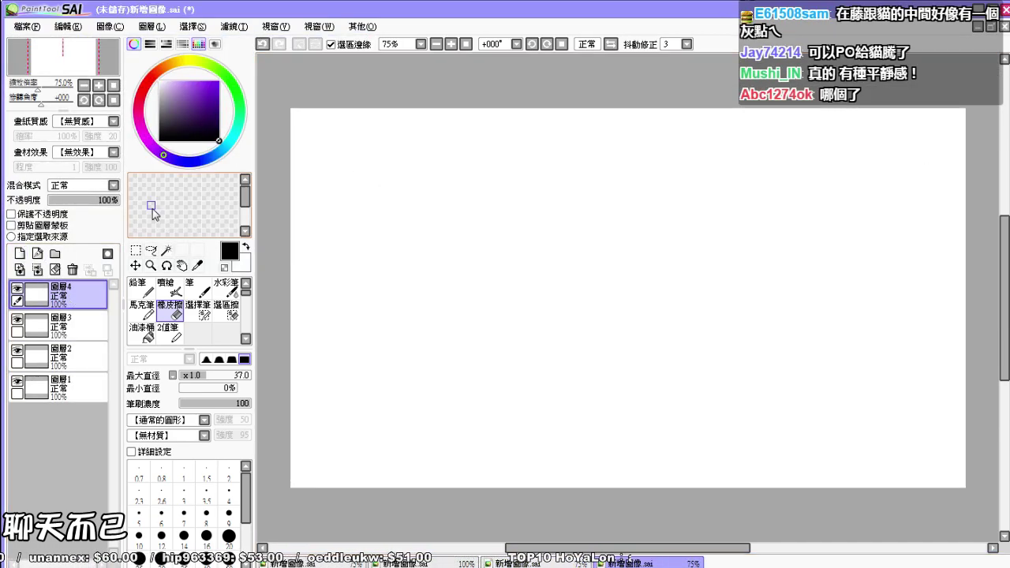
Step: Choose the marker with a maximum diameter of 17 and switch to the streaming software's window
key("m")
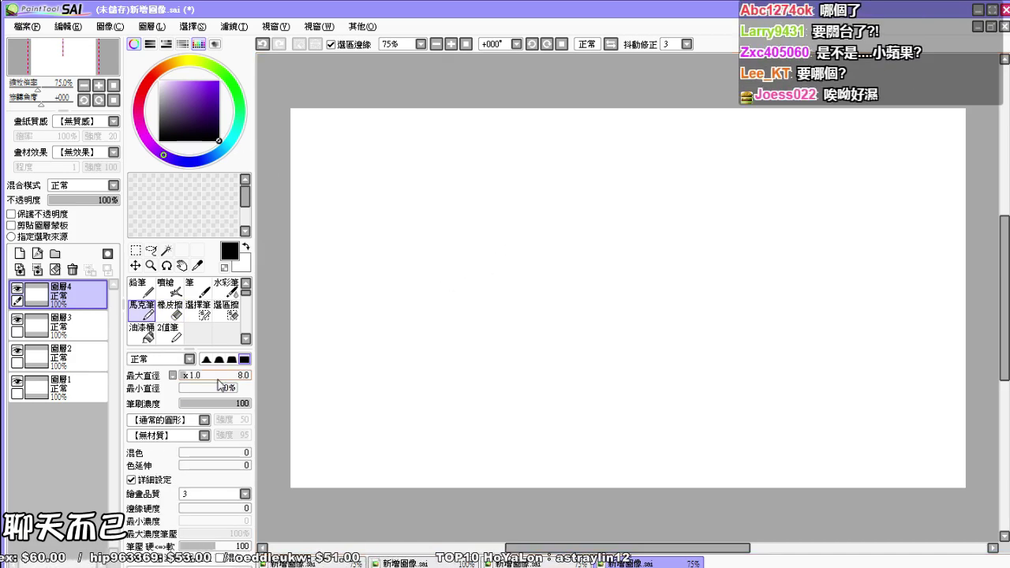
left_click_drag(187, 377, 193, 377)
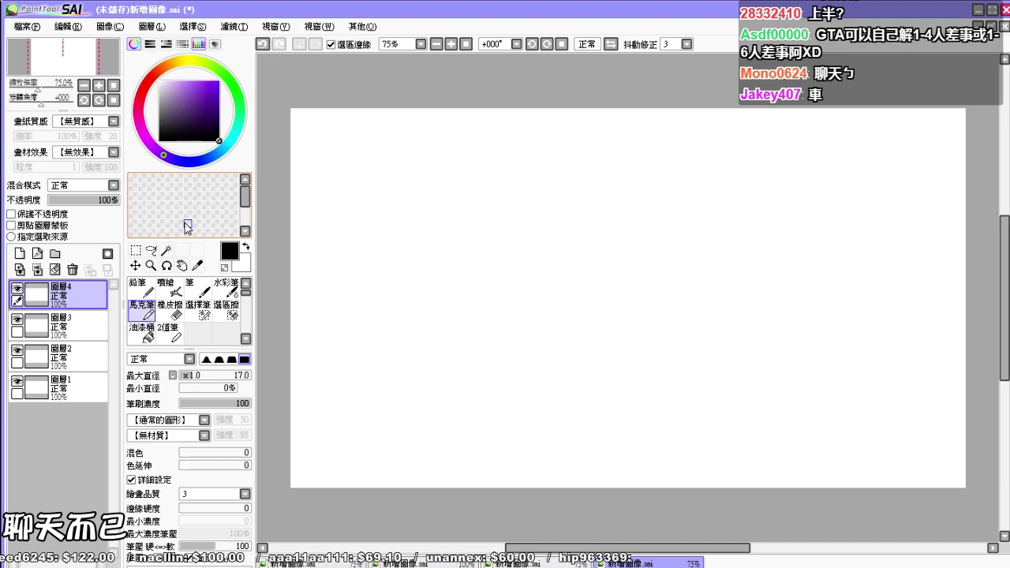
key("alt+Tab")
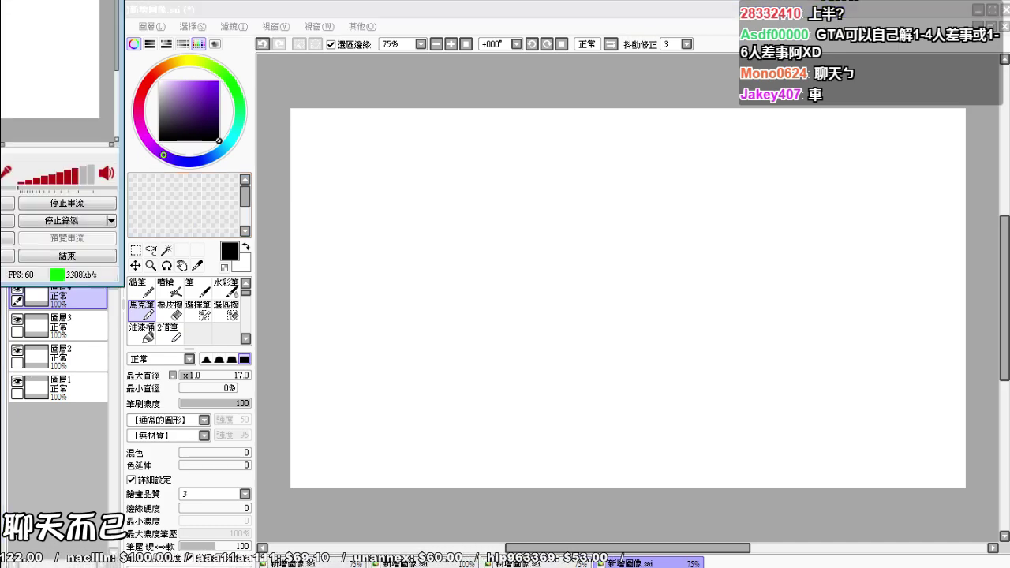